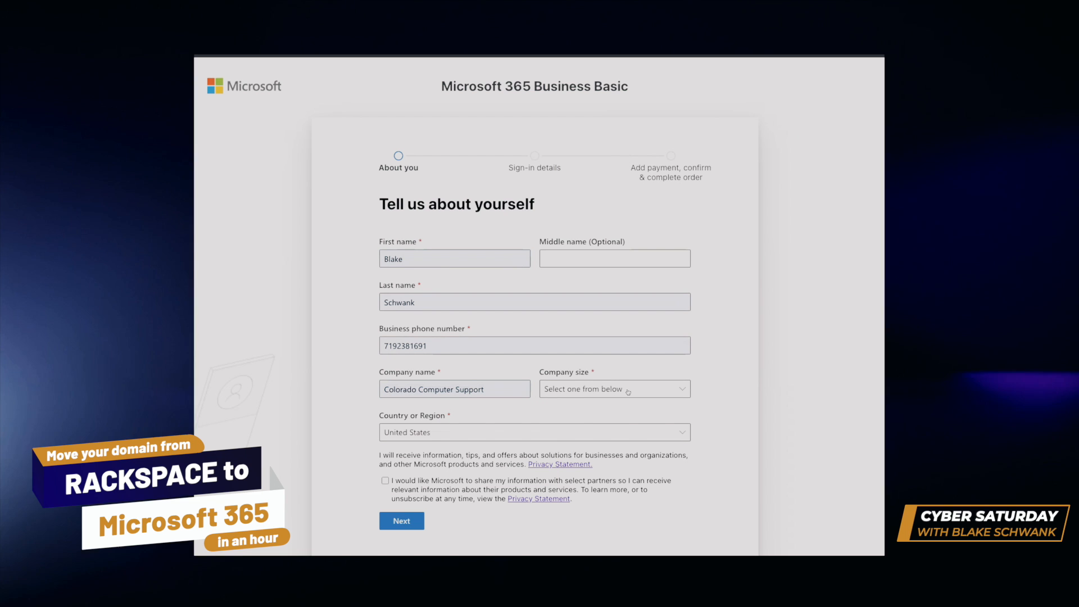
Set the company size to 25-49 people and agree to share information with select Microsoft partners.
left_click(628, 392)
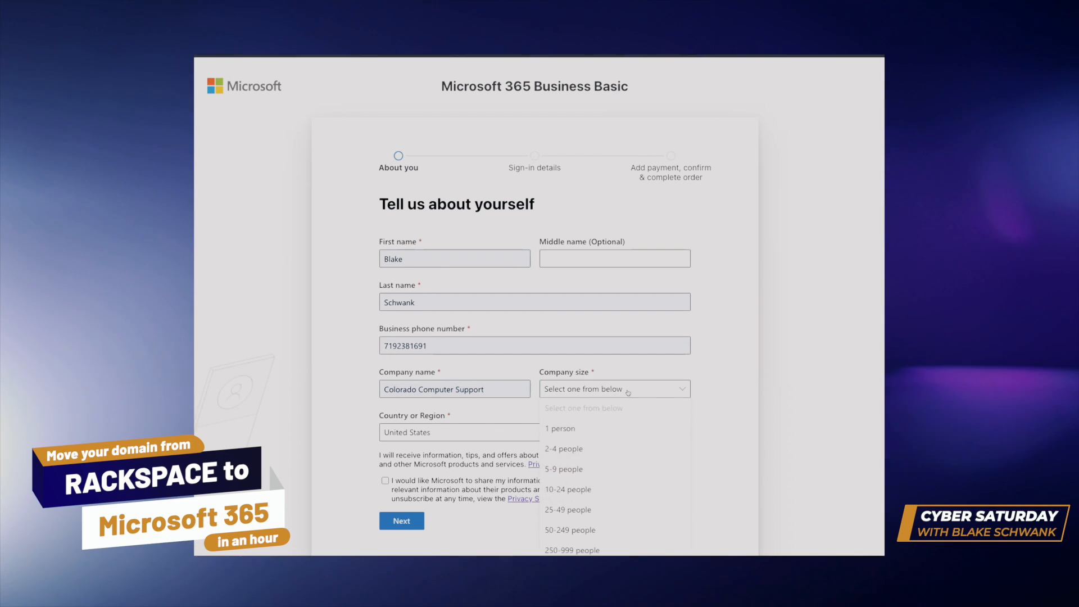
left_click(594, 491)
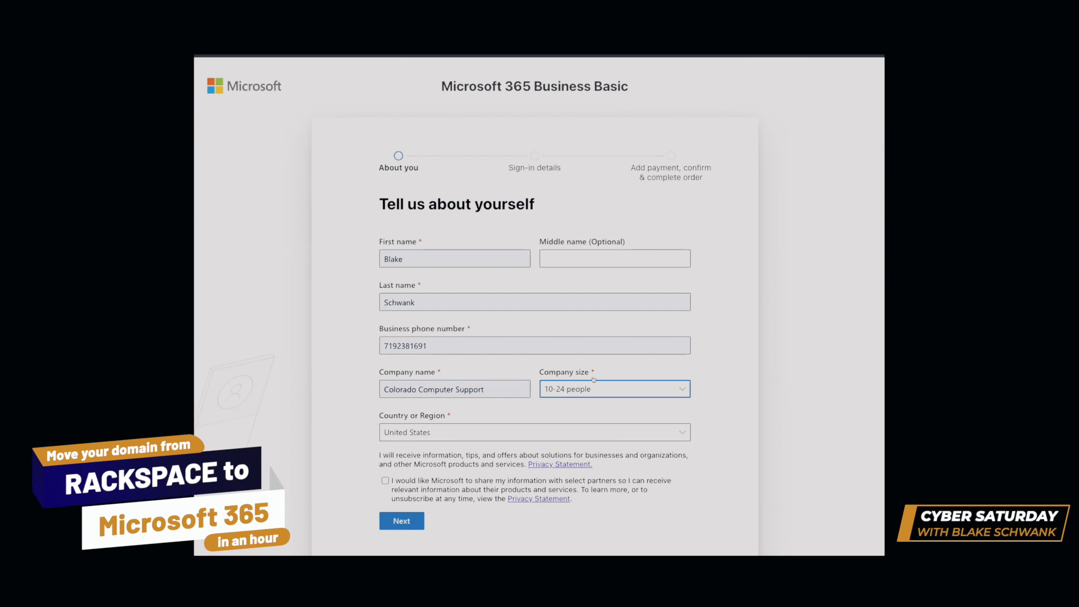
left_click(594, 390)
left_click(594, 510)
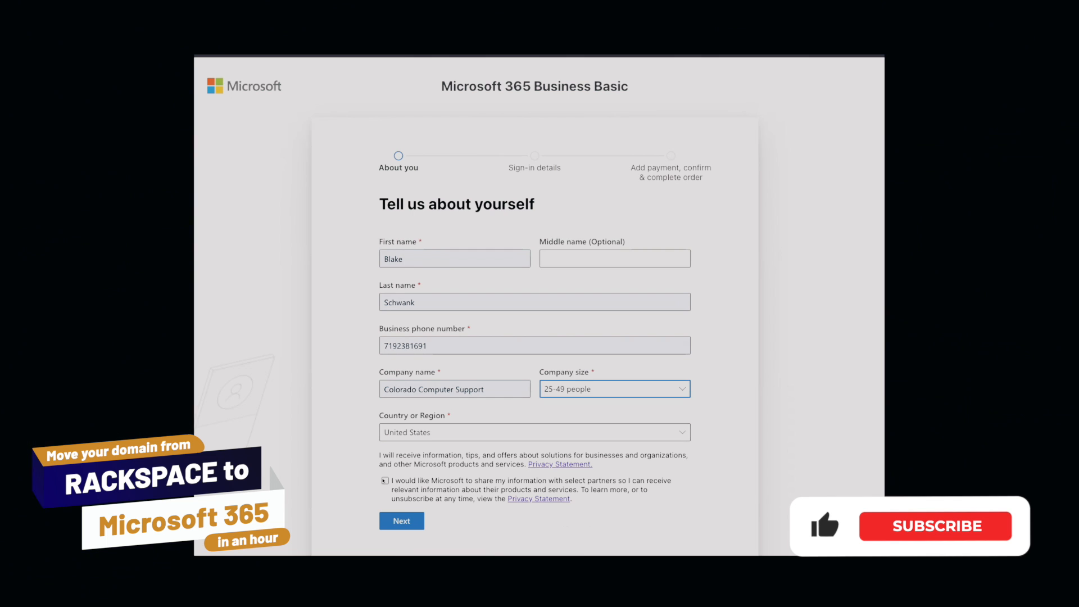
left_click(385, 480)
Submit the About you details and verify the business phone number with a texted verification code.
scroll(395, 442, "down", 2)
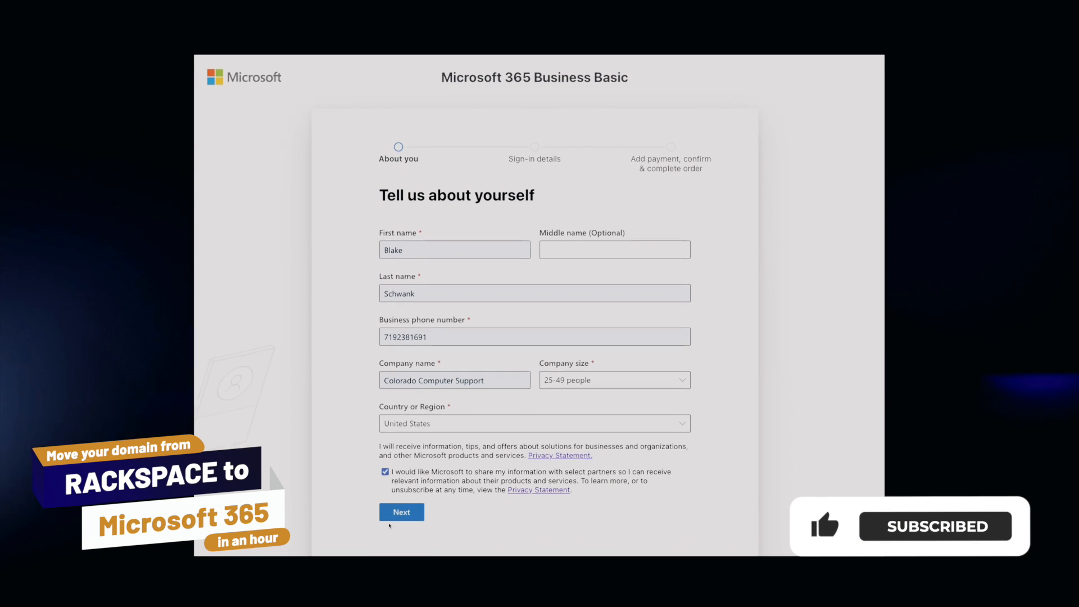
scroll(395, 442, "down", 4)
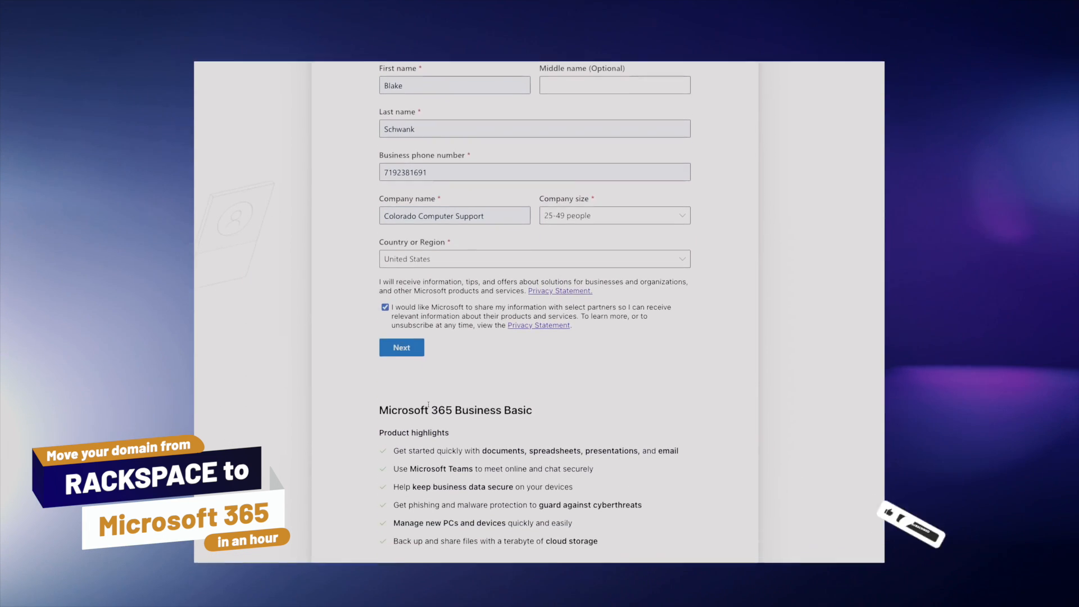
scroll(429, 375, "down", 1)
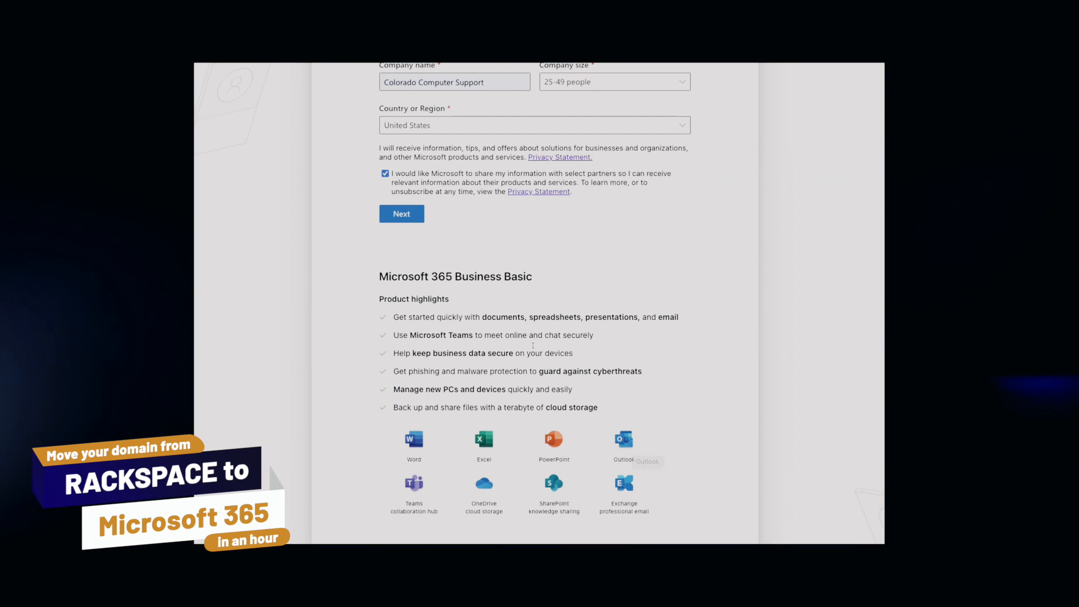
scroll(534, 344, "down", 1)
scroll(534, 346, "up", 2)
left_click(405, 315)
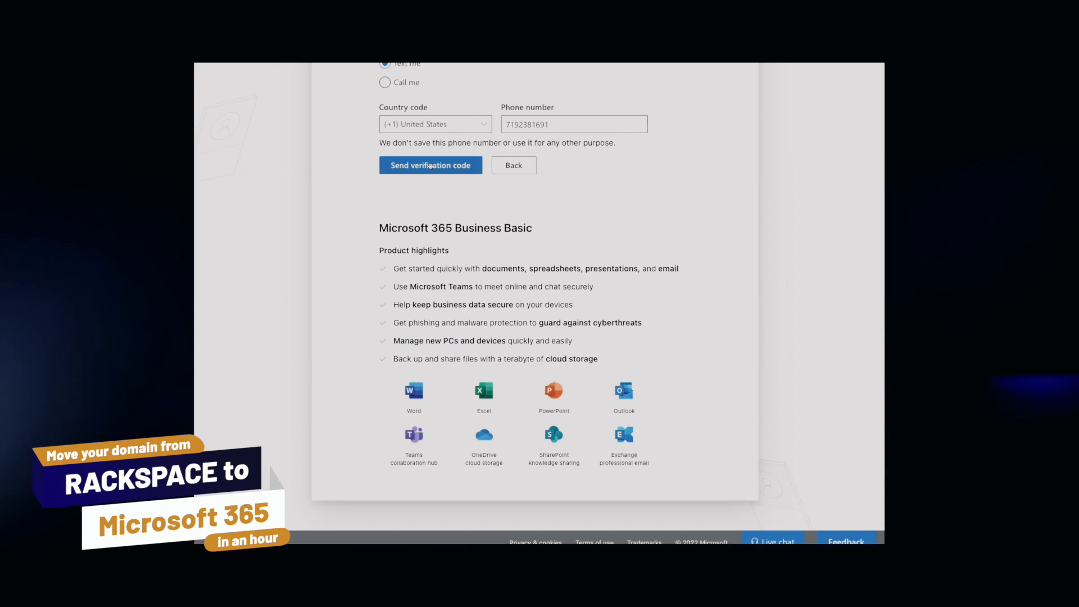
left_click(434, 165)
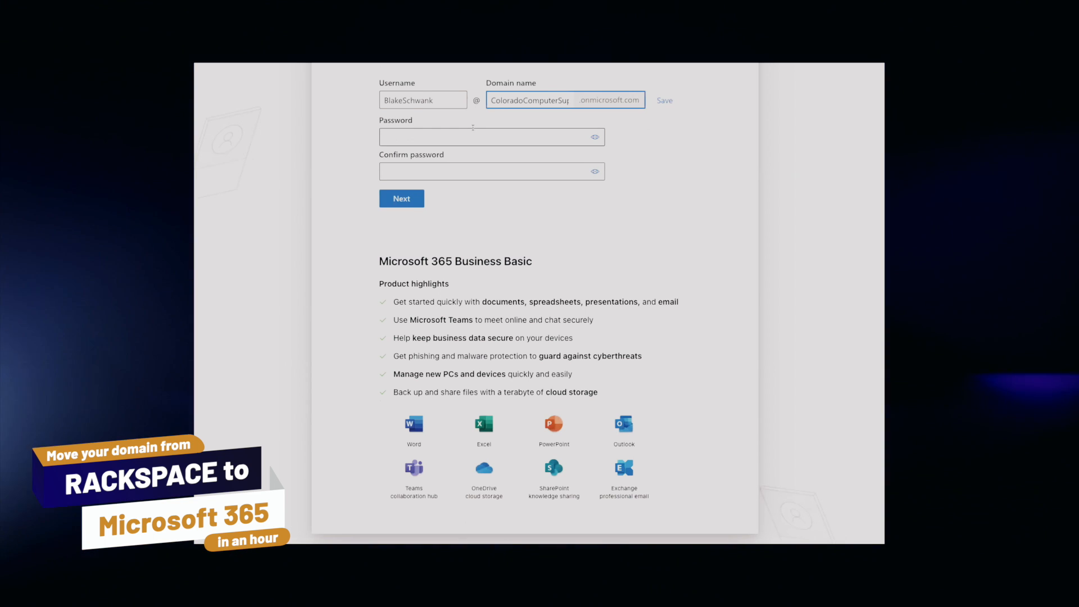
left_click(473, 128)
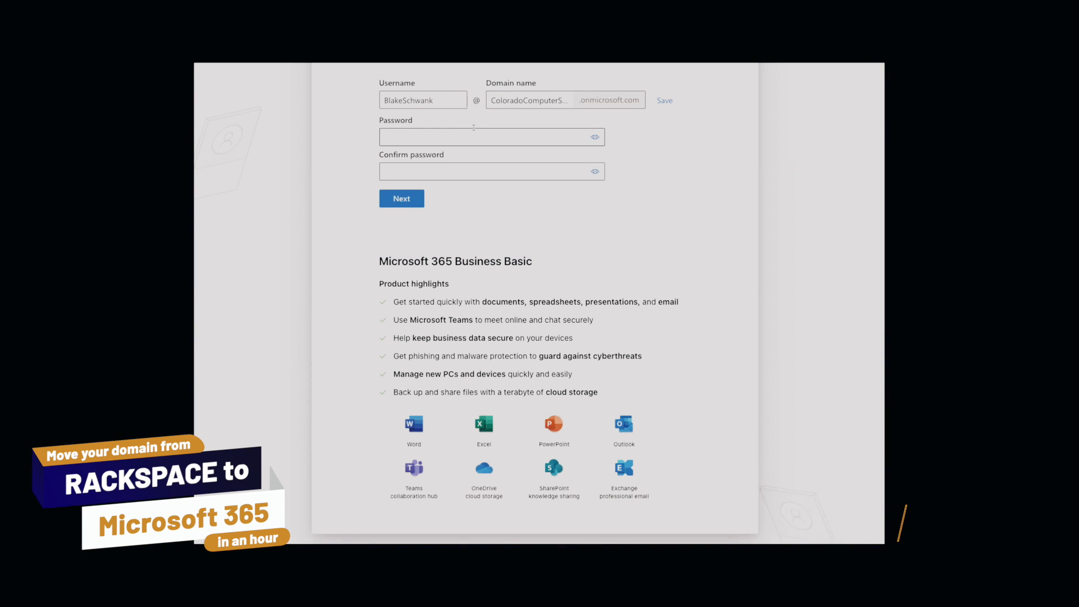
Set the domain name to tuesdaytechtip and remove the last name from the username.
left_click(526, 100)
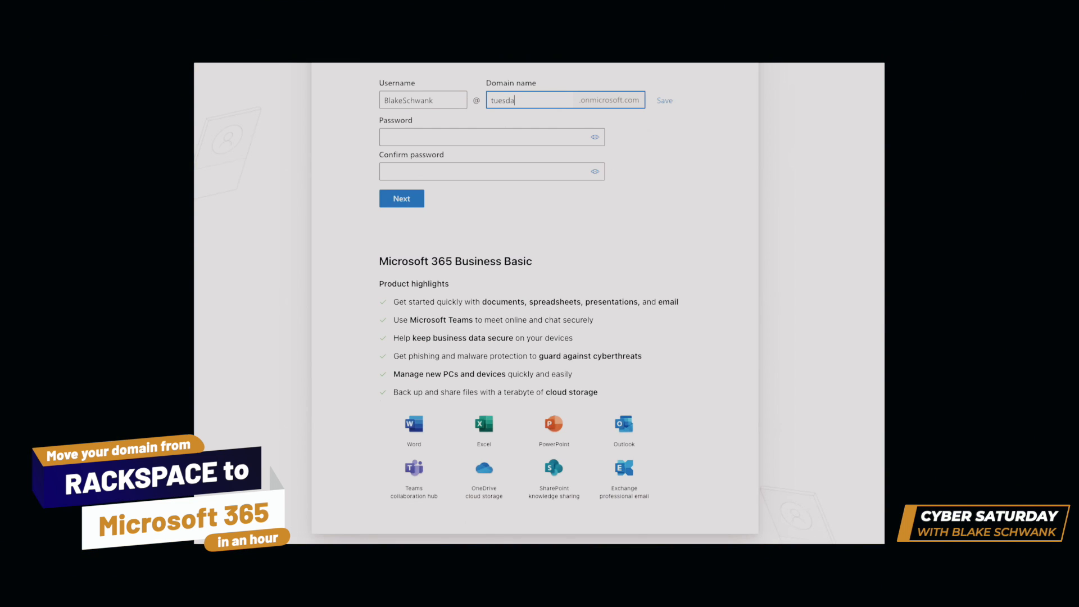
type("chtip")
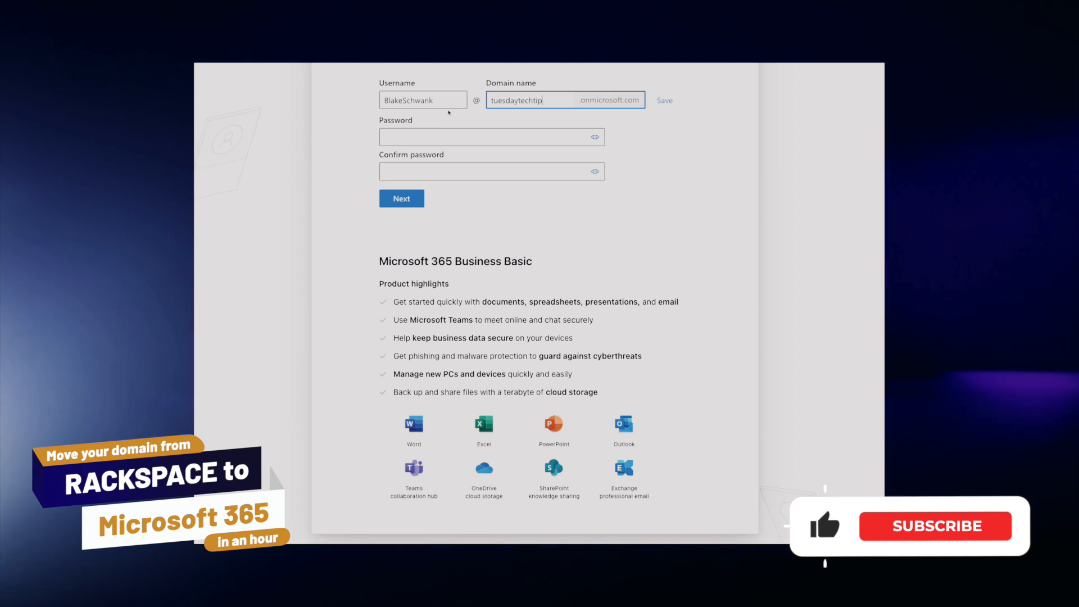
left_click(452, 100)
left_click_drag(452, 99, 402, 100)
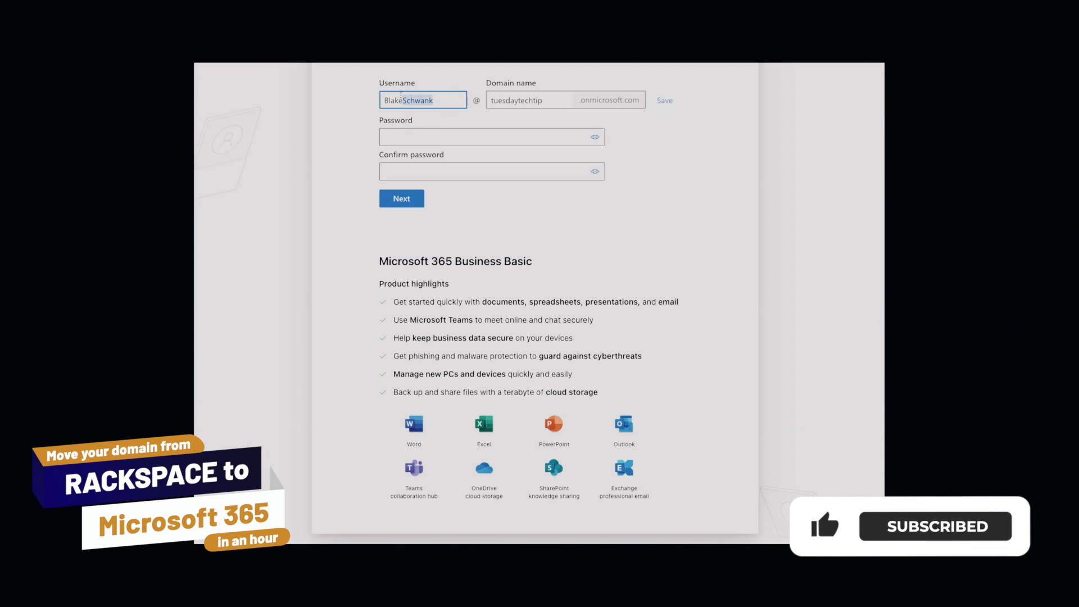
key("BackSpace")
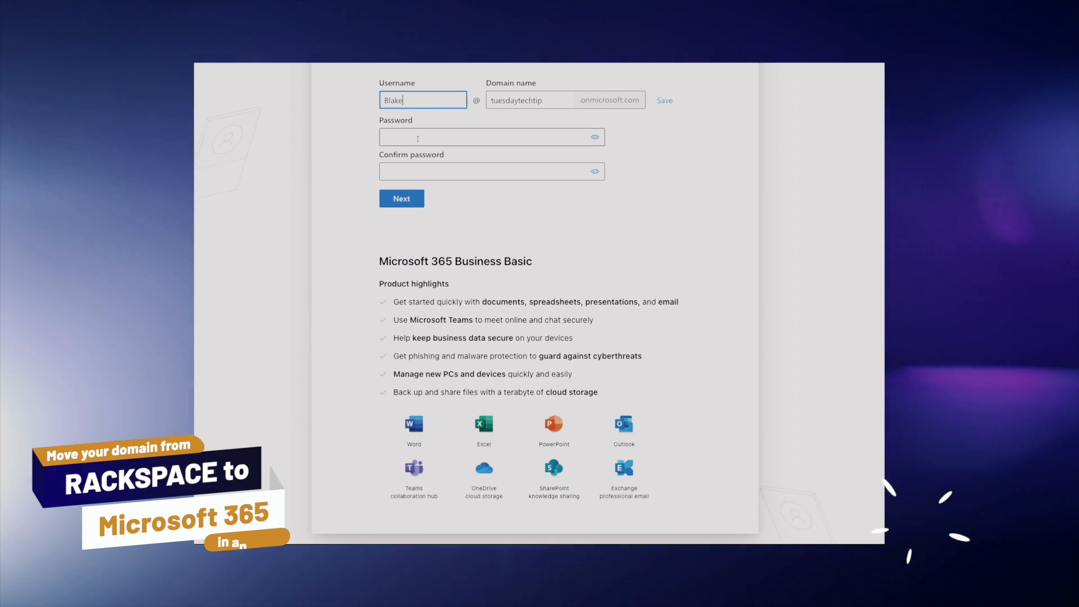
Enter and confirm the account password, and reveal the contents of both password fields.
left_click(436, 131)
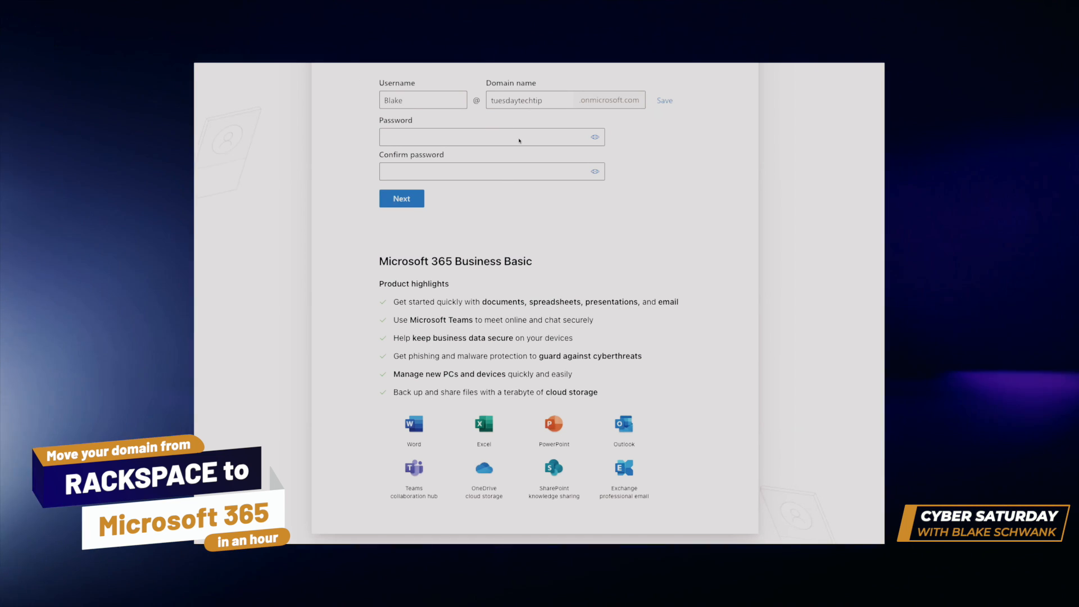
left_click(521, 136)
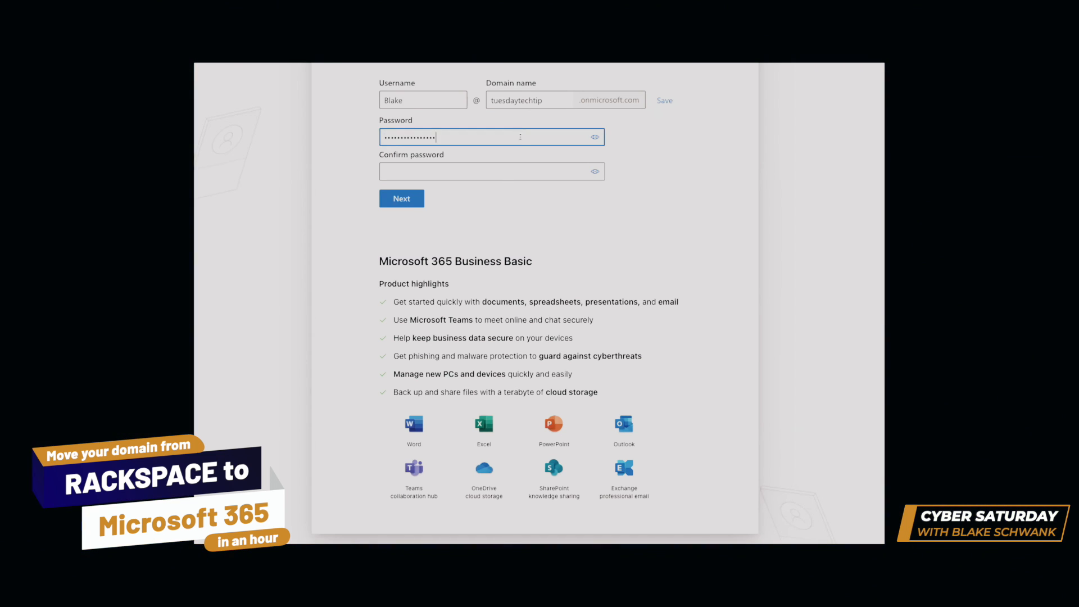
left_click(518, 166)
key("ctrl+v")
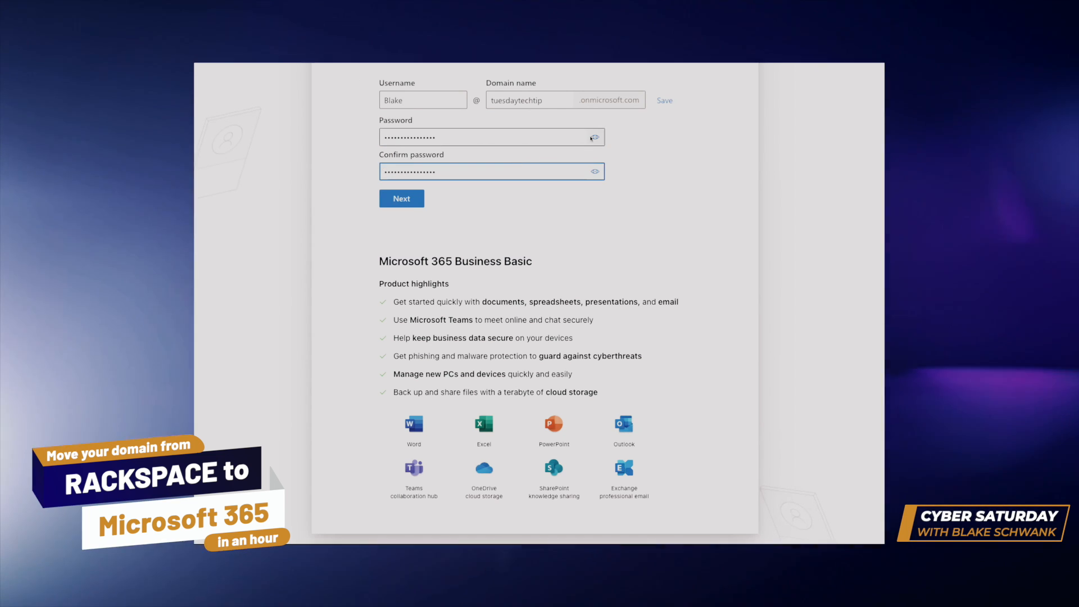
left_click(592, 137)
left_click(594, 171)
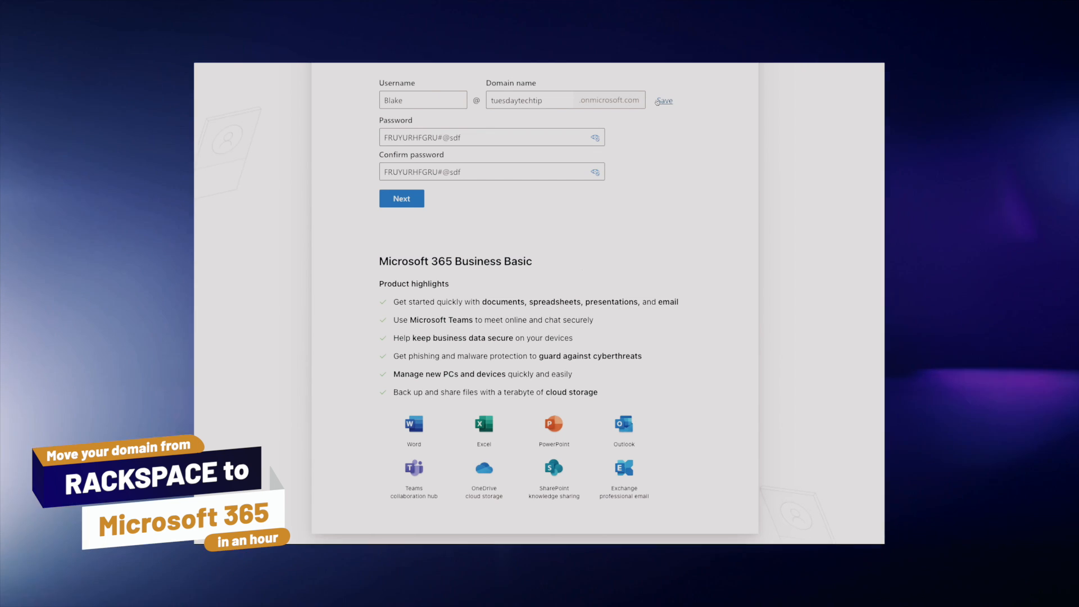
Save the tuesdaytechtip.onmicrosoft.com domain name and submit the sign-in details.
left_click(659, 102)
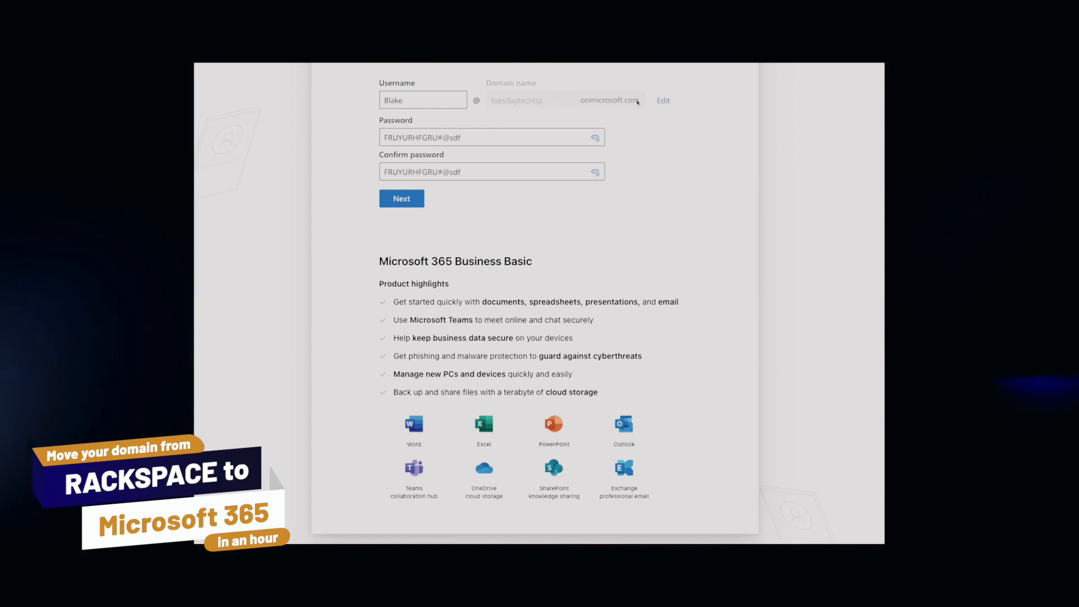
left_click_drag(640, 103, 618, 102)
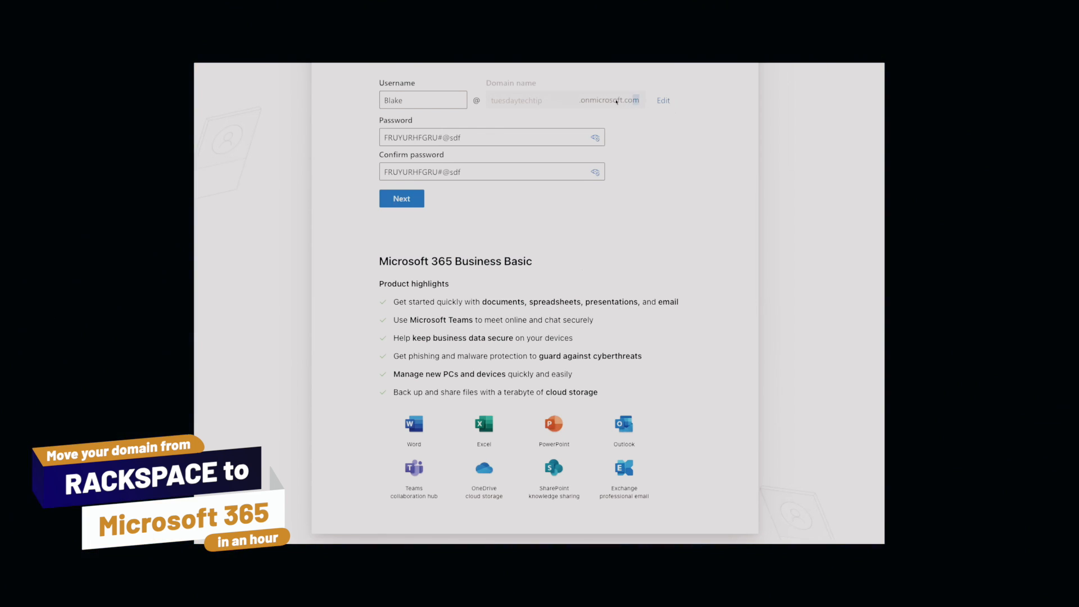
left_click_drag(481, 102, 491, 102)
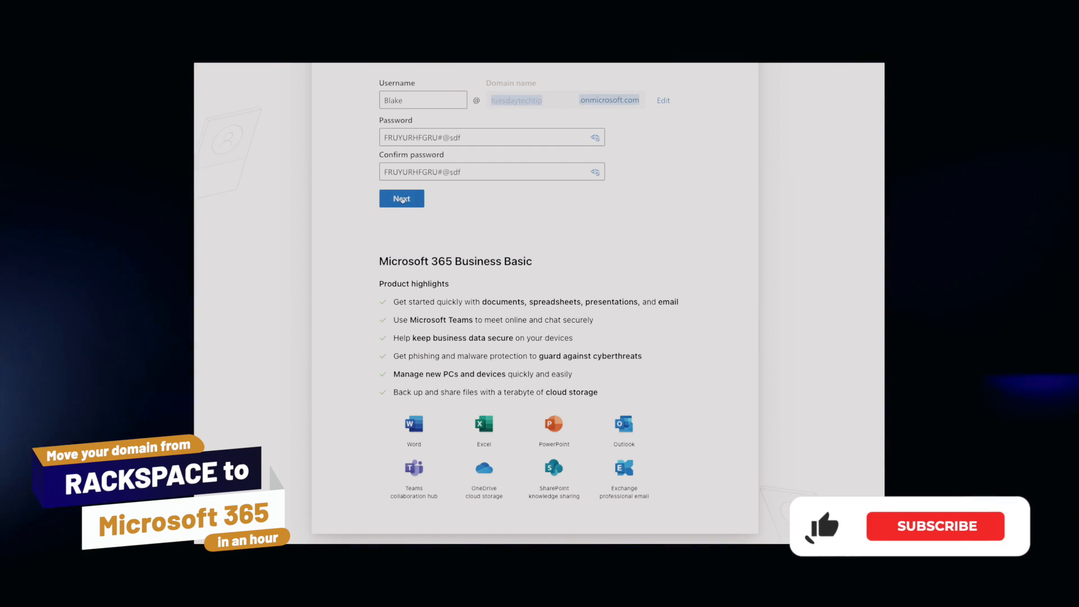
left_click(411, 202)
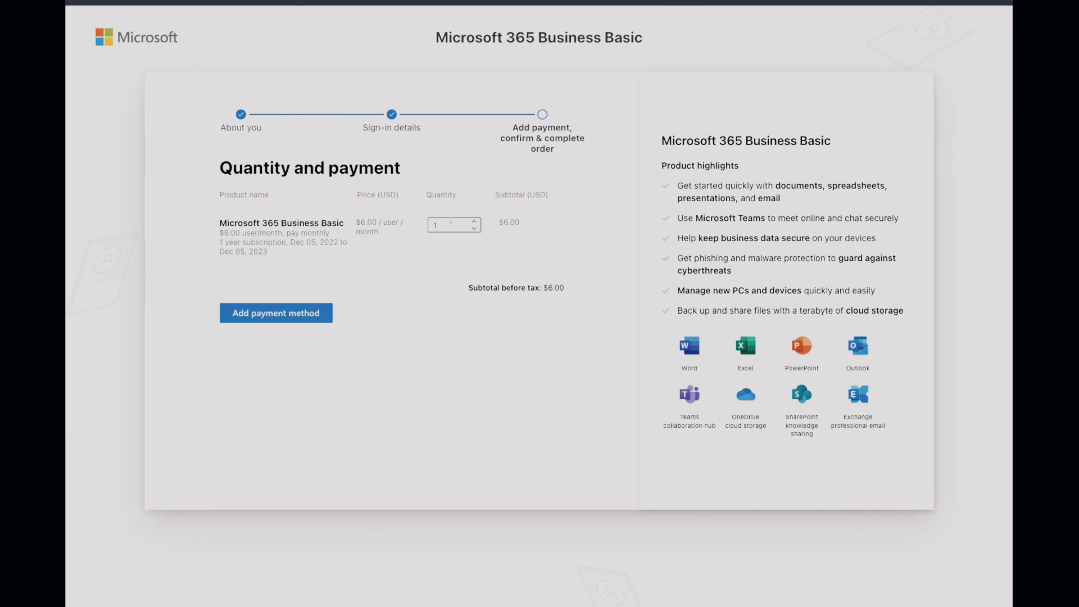
Add a payment method, then accept the agreement and place the order for one Microsoft 365 Business Basic user.
left_click(281, 314)
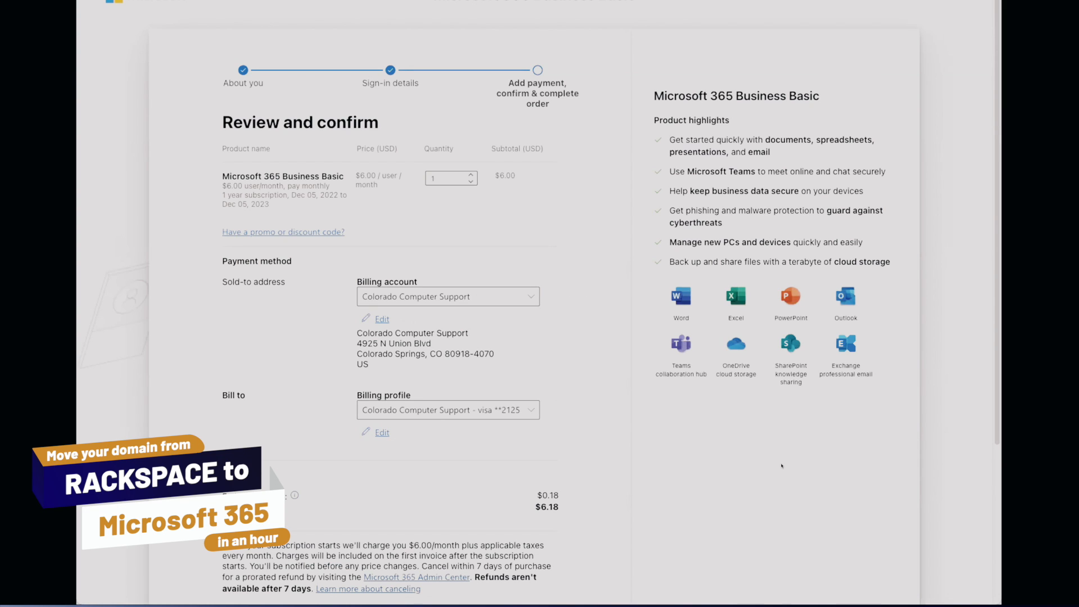
scroll(579, 467, "down", 2)
scroll(579, 467, "down", 4)
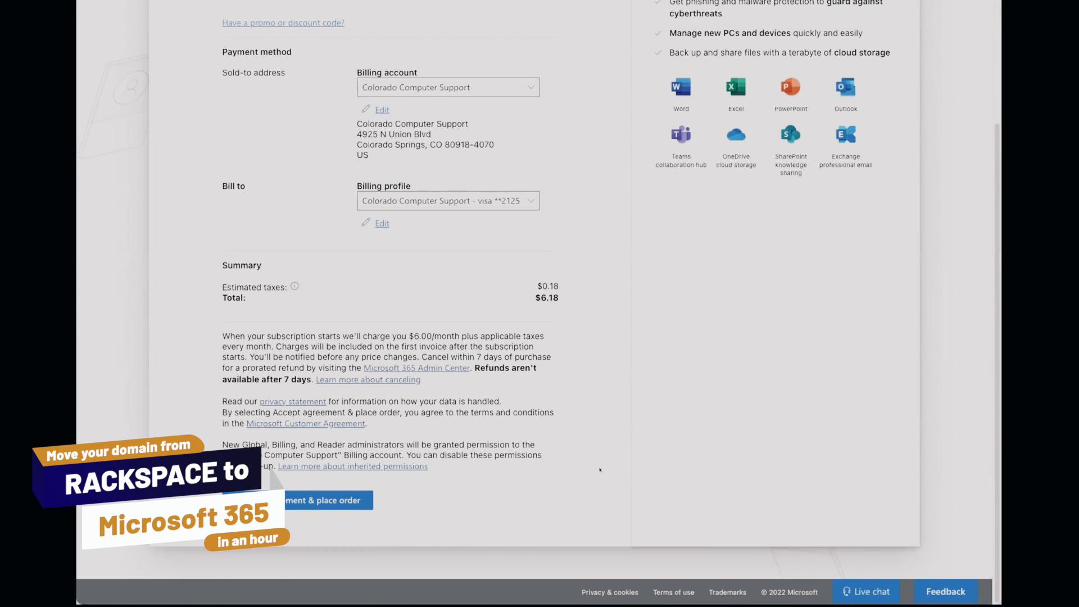
left_click(342, 499)
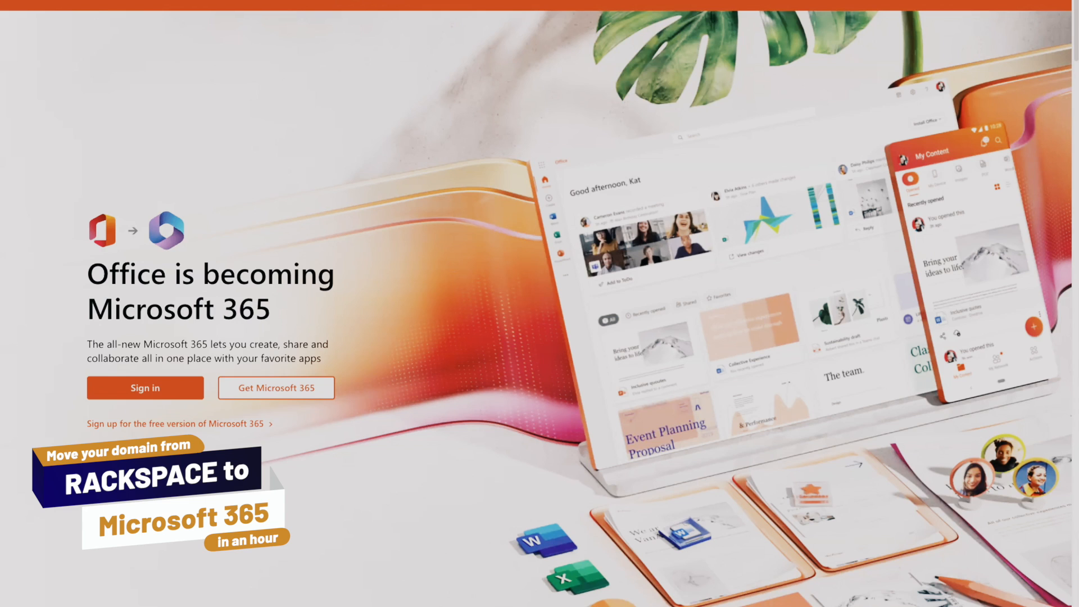
Start signing in to Microsoft 365 with the new administrator's tuesdaytechtip.onmicrosoft.com e-mail address.
left_click(151, 391)
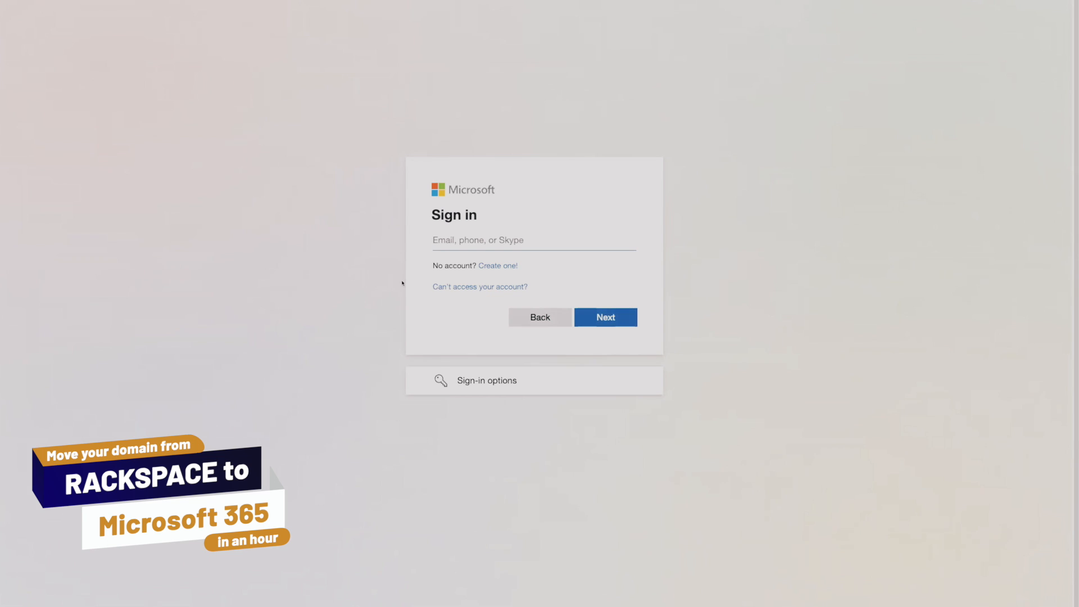
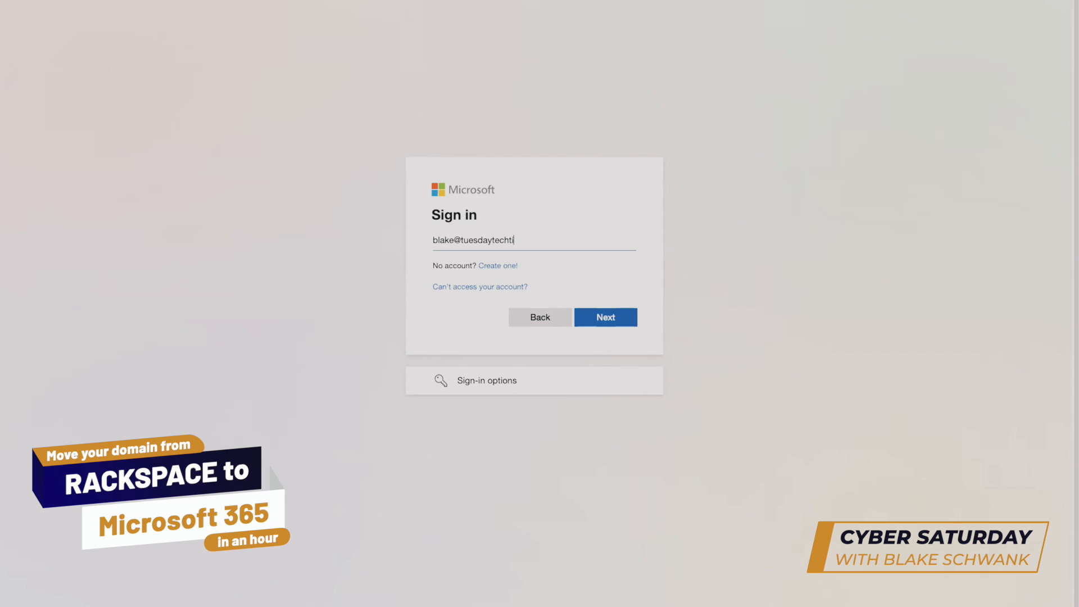
left_click(604, 321)
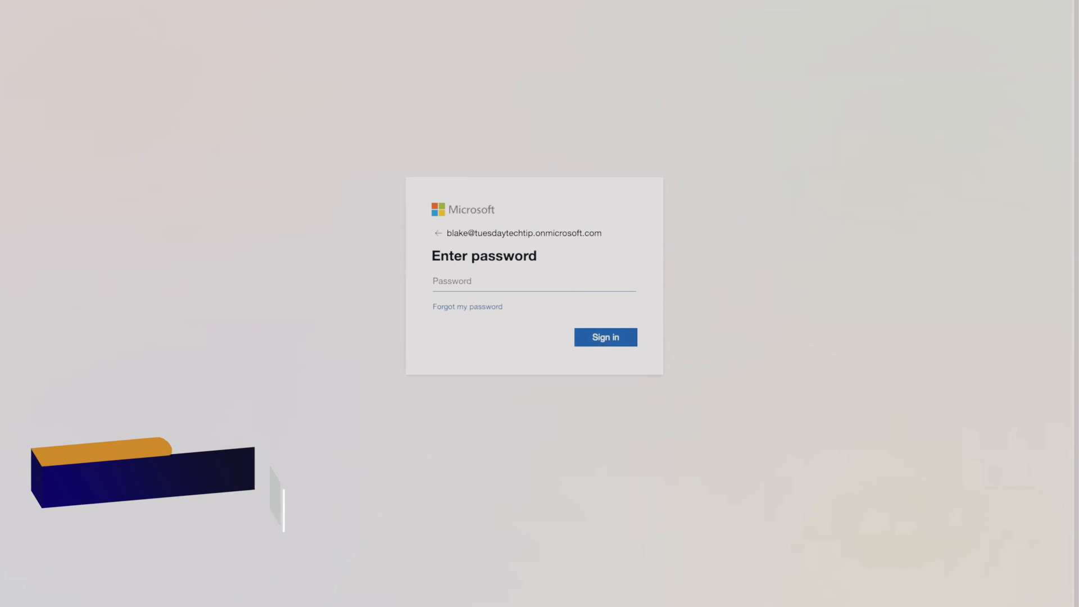
Enter the account password to sign in, and decline to stay signed in.
left_click(532, 283)
key("ctrl+v")
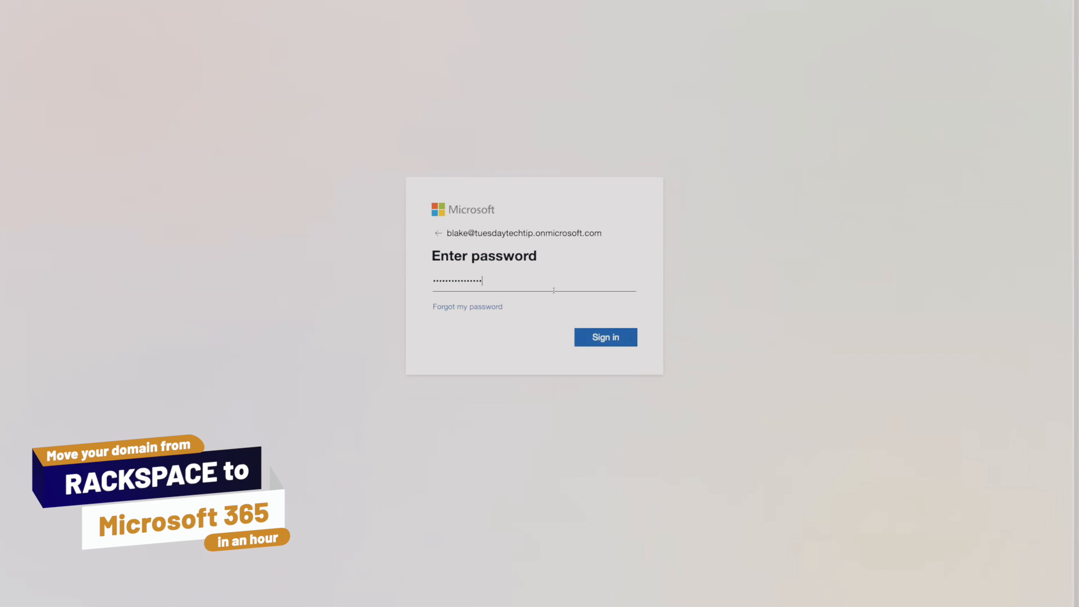
left_click(613, 338)
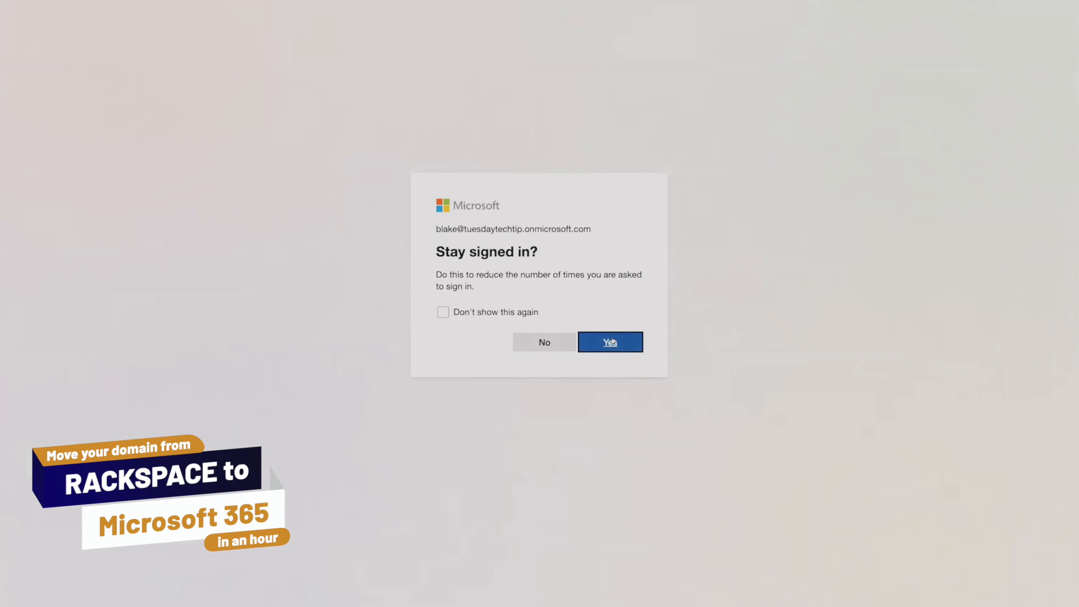
left_click(544, 342)
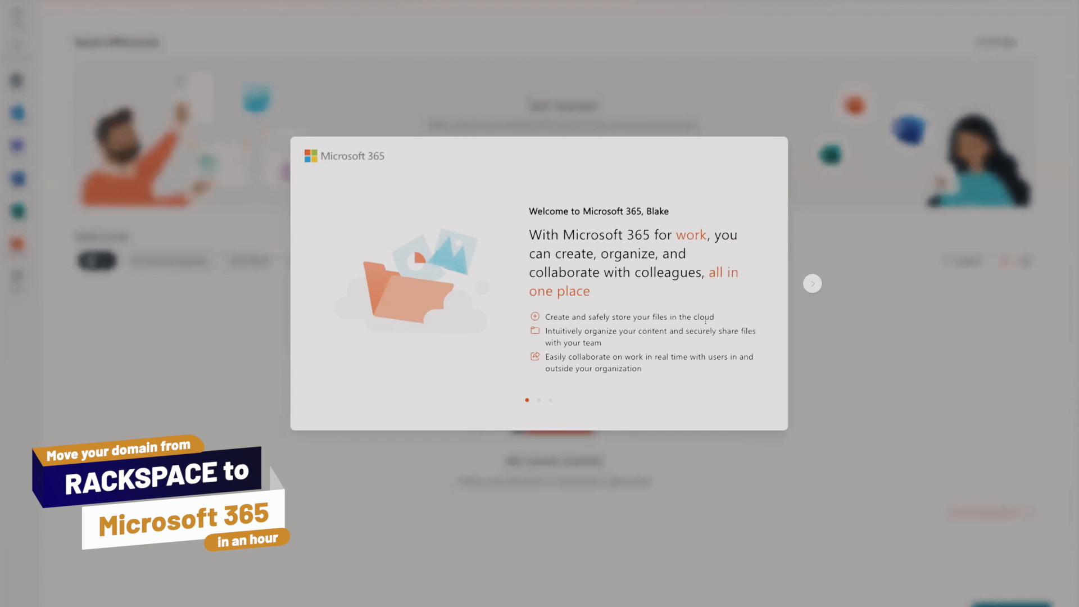
Go through the Microsoft 365 welcome slides and dismiss them.
left_click(809, 283)
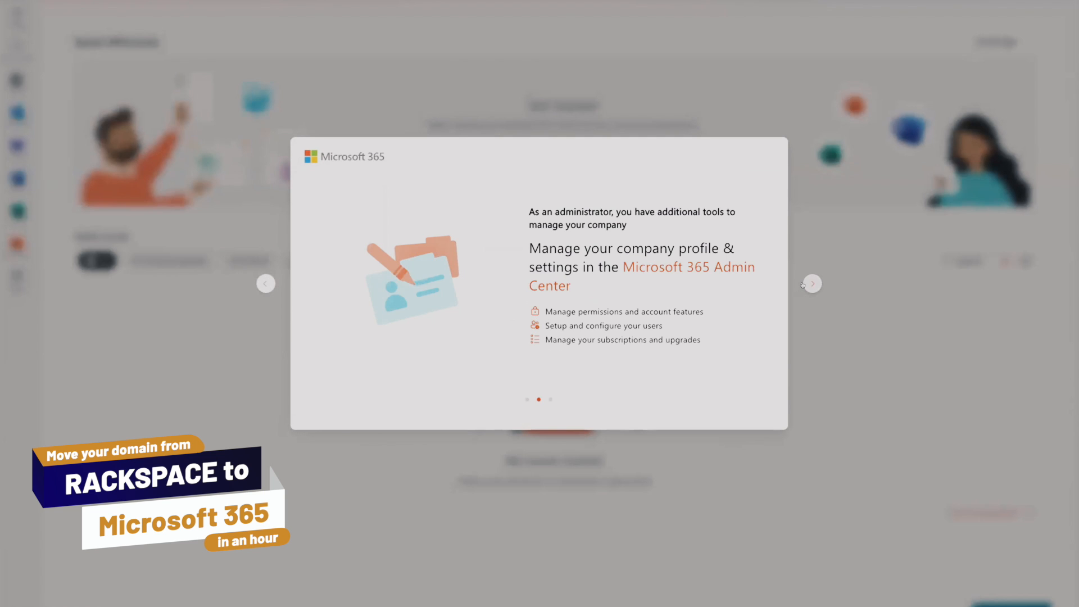
left_click(803, 284)
left_click(803, 285)
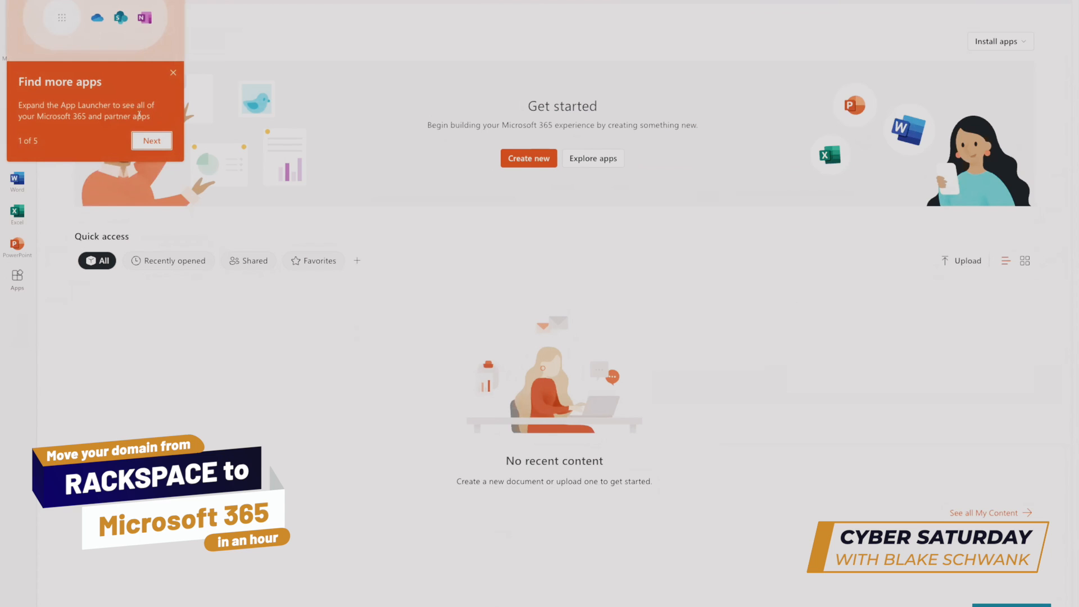
Go through all five tips of the Microsoft 365 home page tour and finish it.
left_click(152, 143)
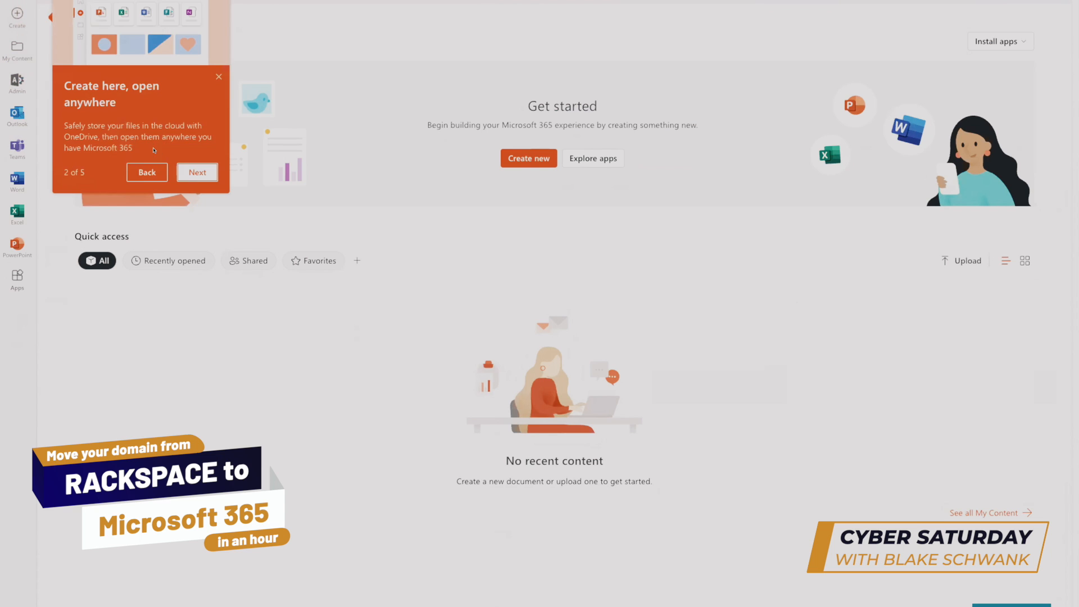
left_click(197, 172)
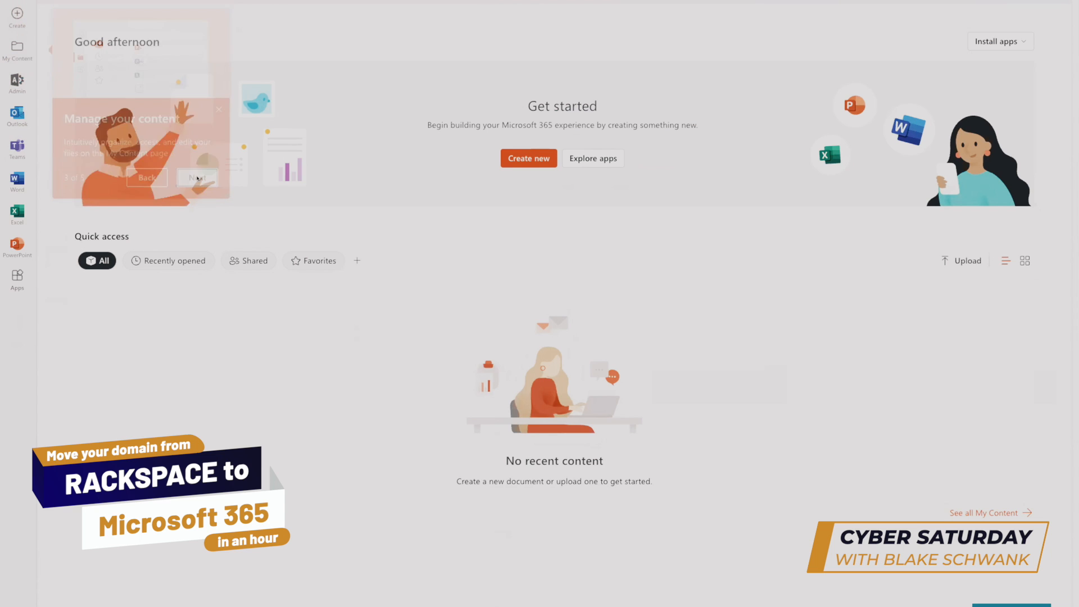
left_click(197, 178)
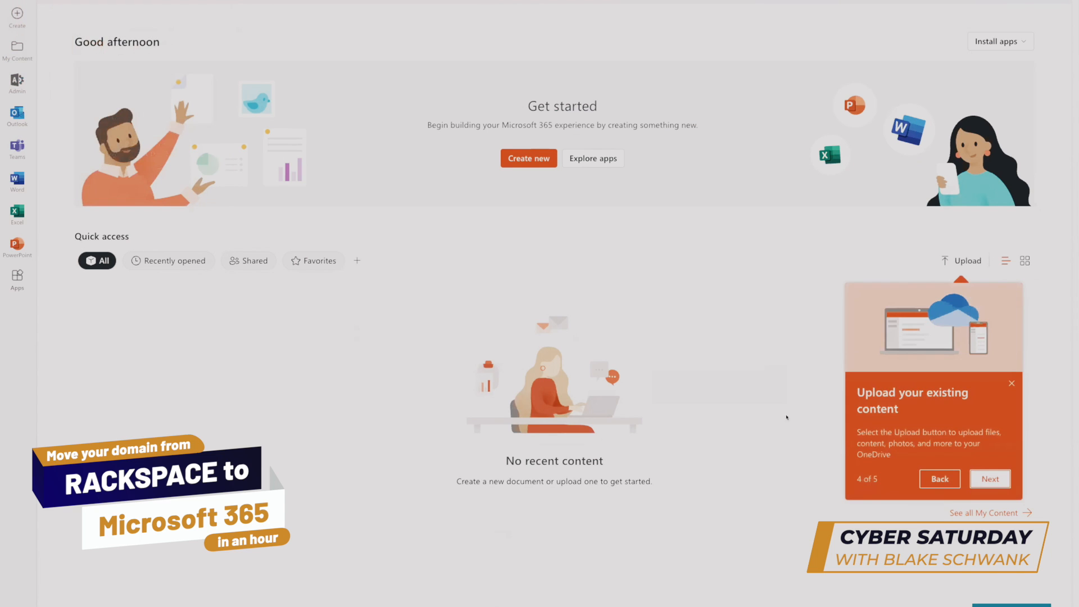
left_click(989, 479)
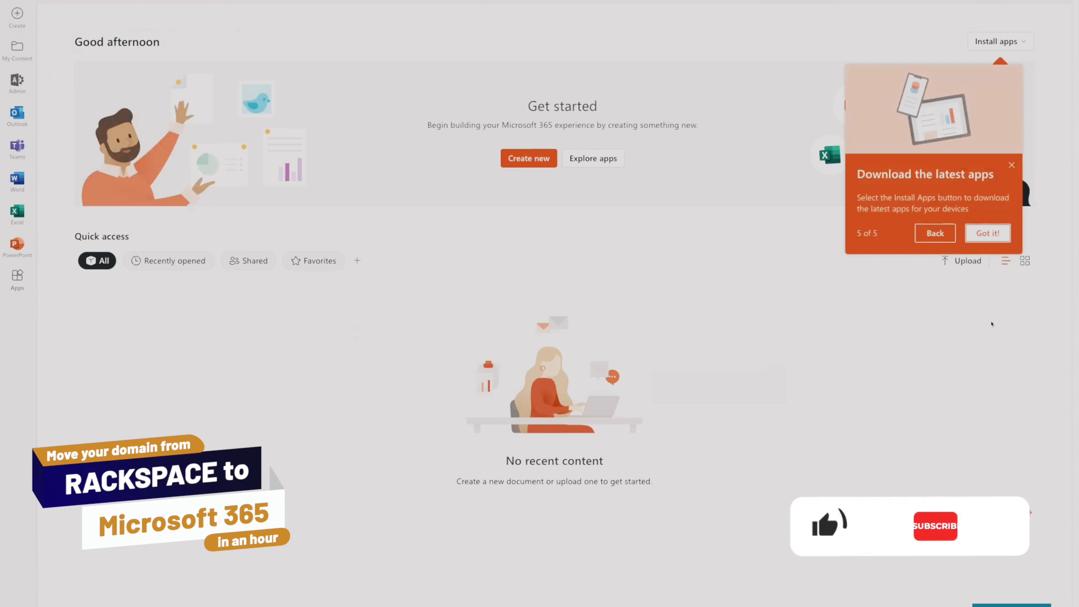
left_click(991, 233)
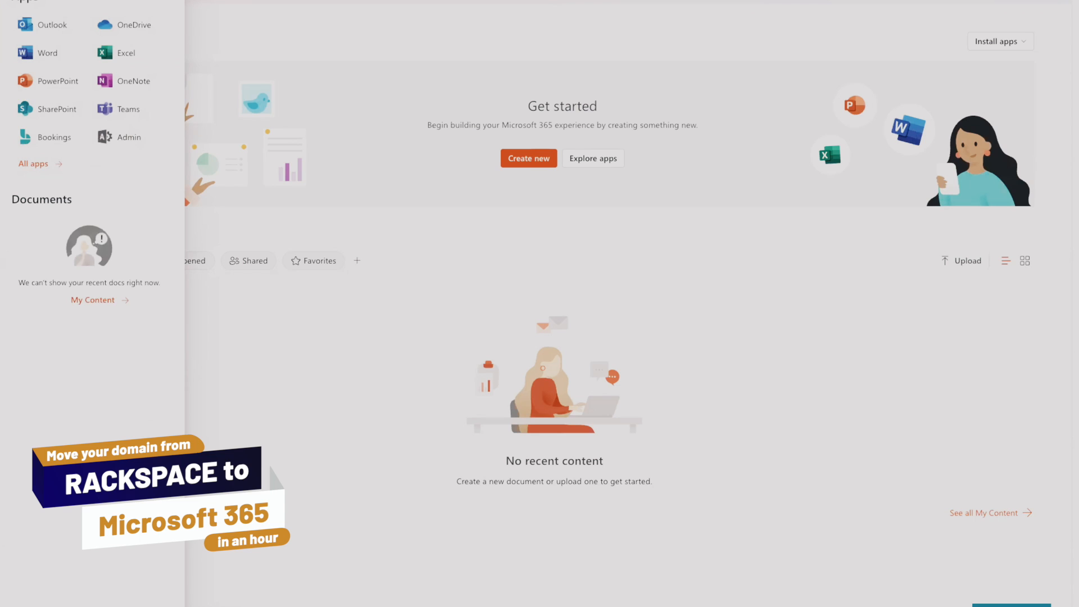
Open the Microsoft 365 admin center and submit the next-steps survey with the experience level "I'm new to this".
left_click(135, 137)
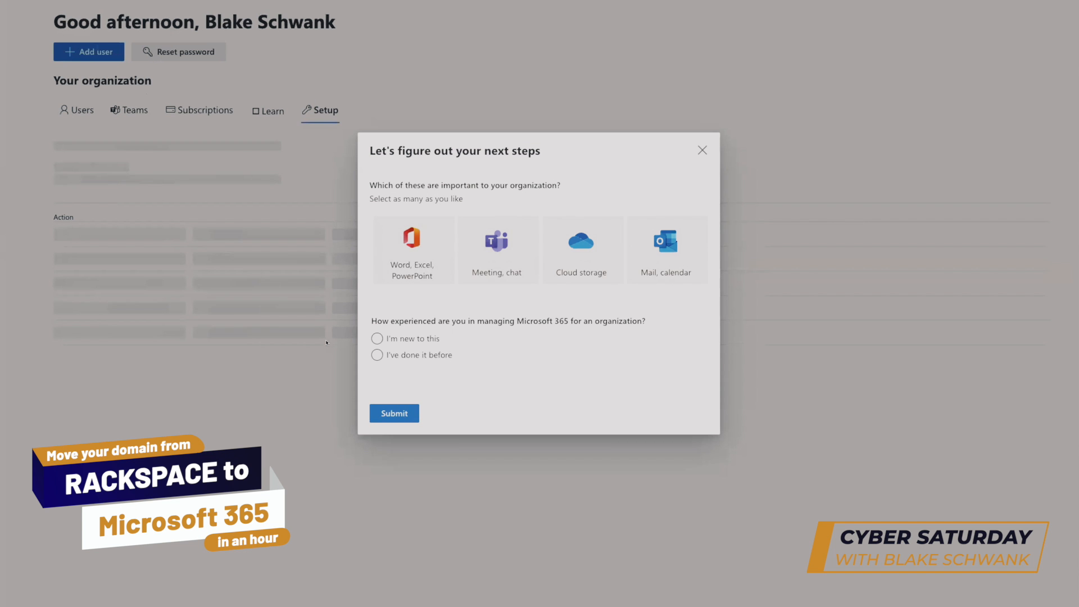
left_click(388, 355)
left_click(400, 339)
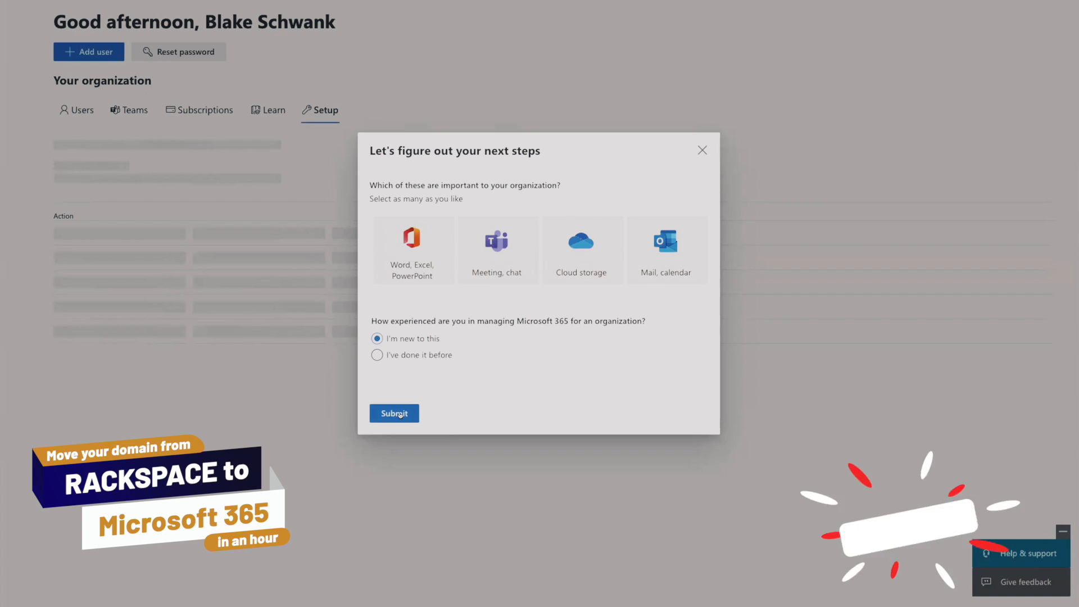
left_click(395, 414)
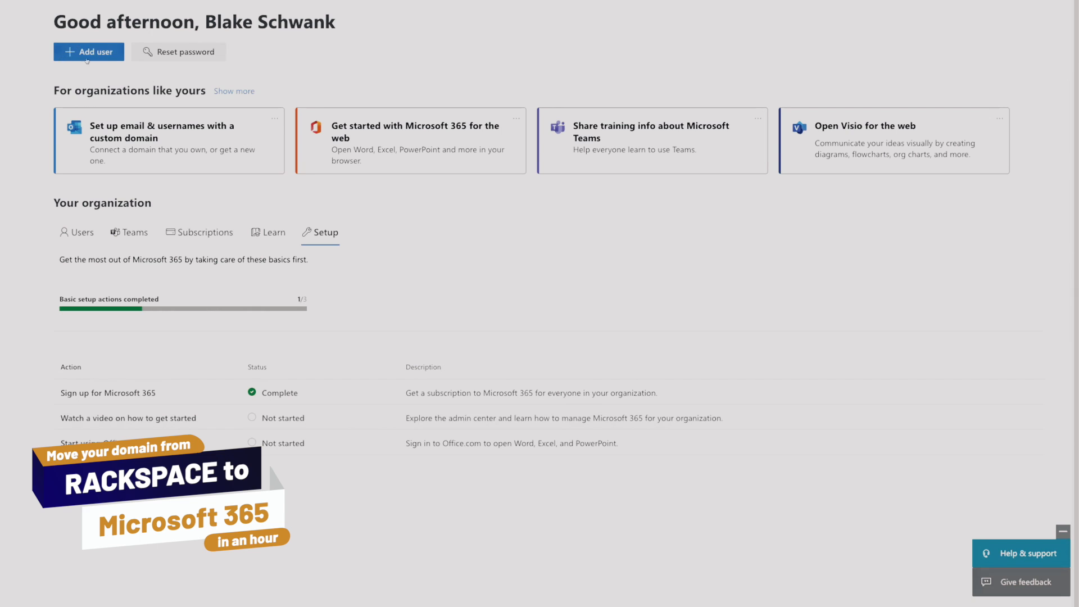
Start setting up email with a custom domain, choosing to connect an owned domain and connect the domain to email.
left_click(229, 147)
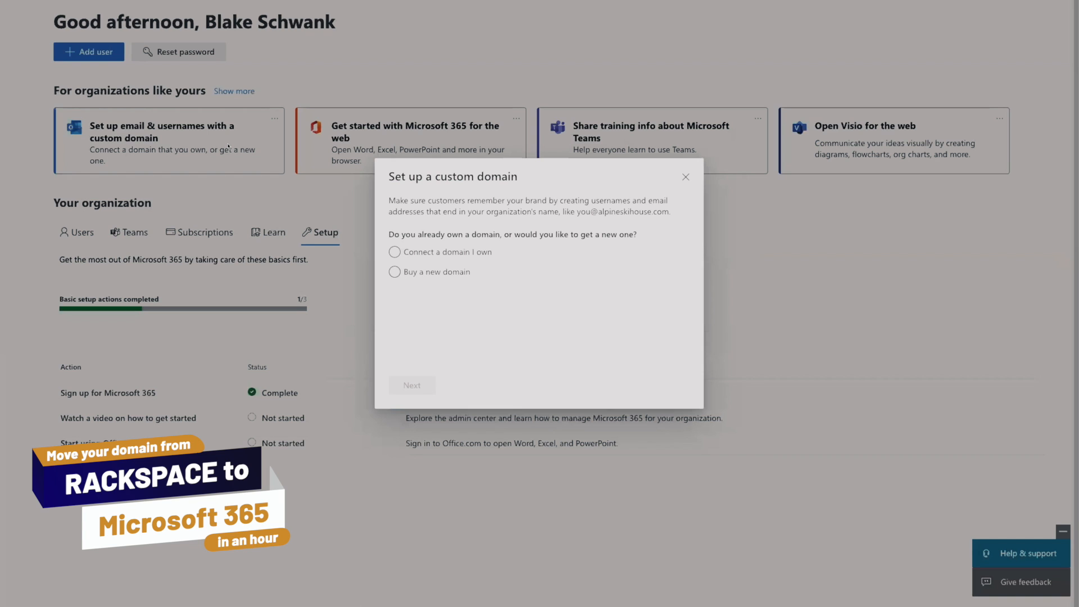
left_click(451, 255)
left_click(575, 324)
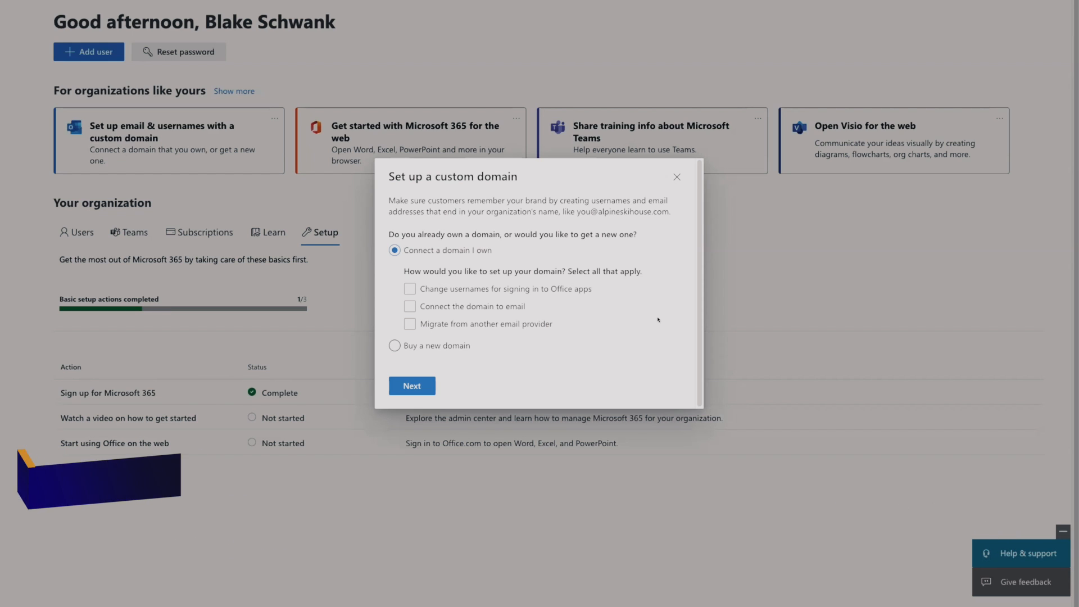
left_click(480, 304)
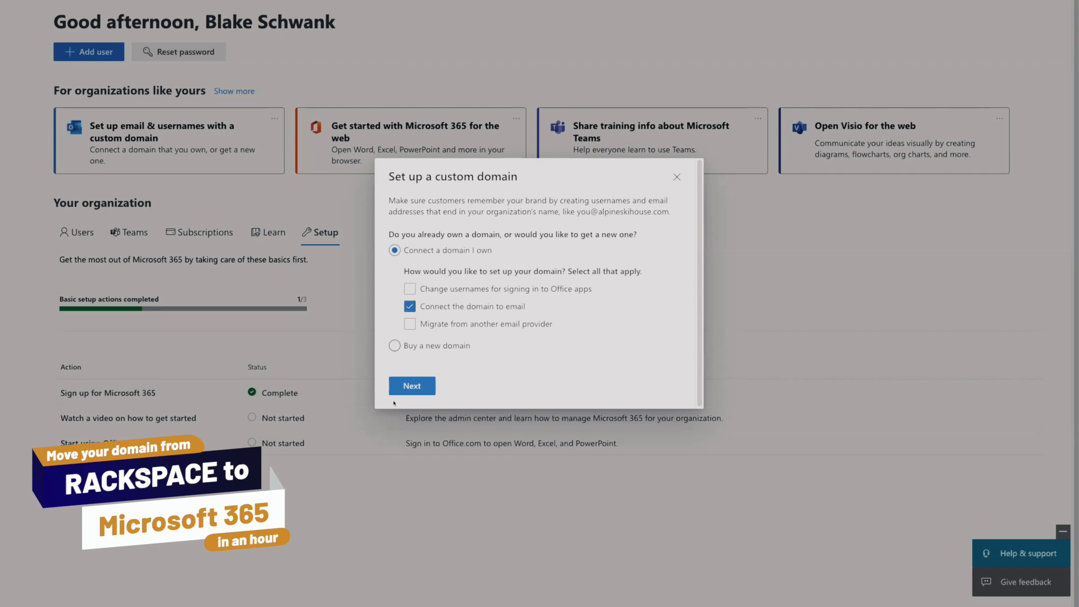
left_click(398, 386)
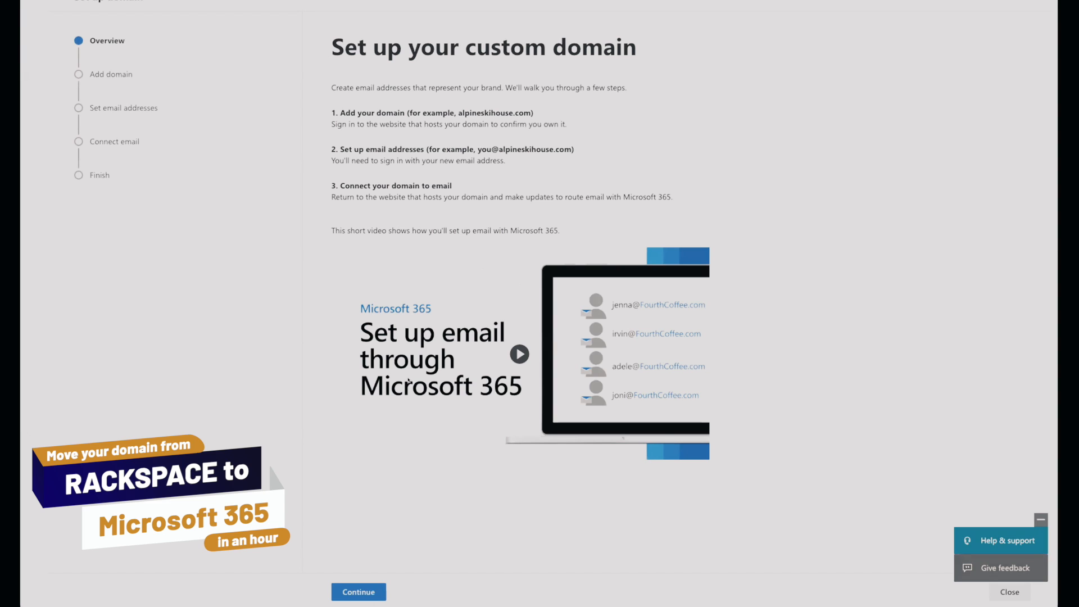
Continue past the setup overview and submit tuesdaytechtip.net as the domain name to add.
left_click(352, 591)
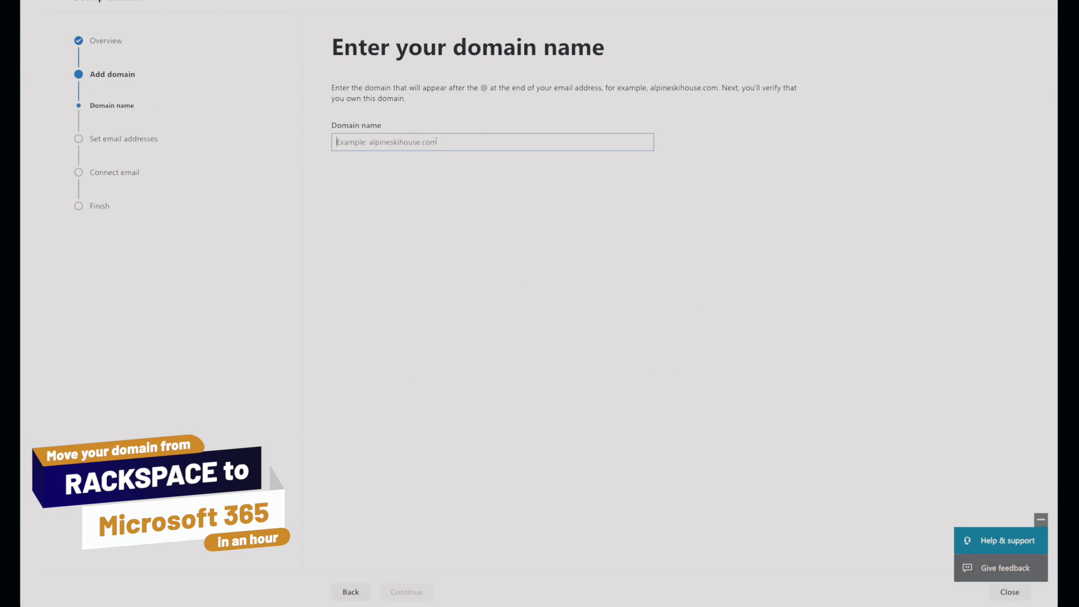
type("tuesday")
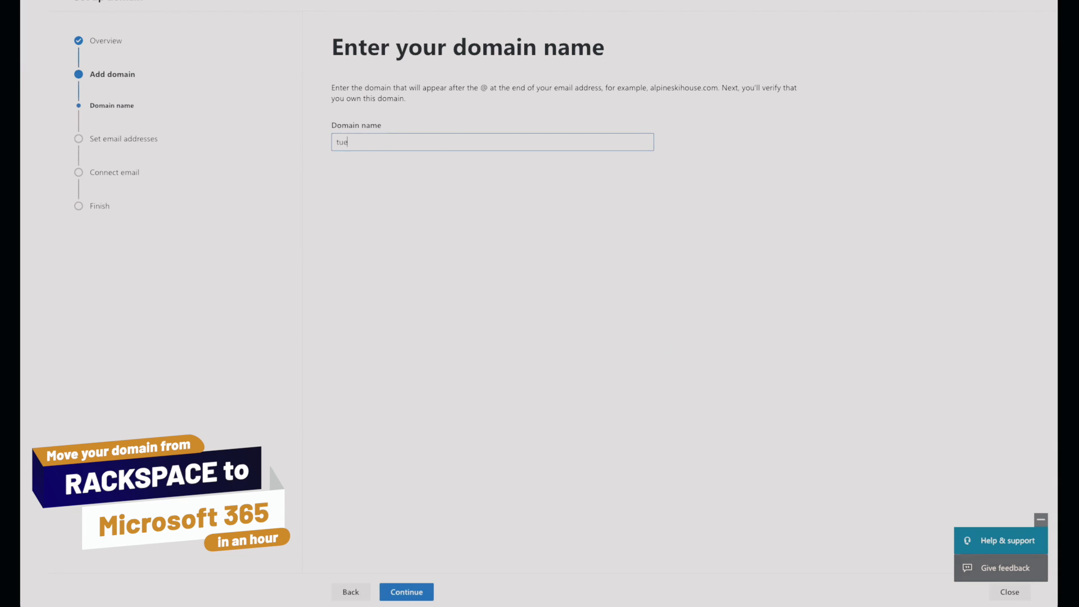
type("techtip")
type("s")
type("et")
left_click(421, 594)
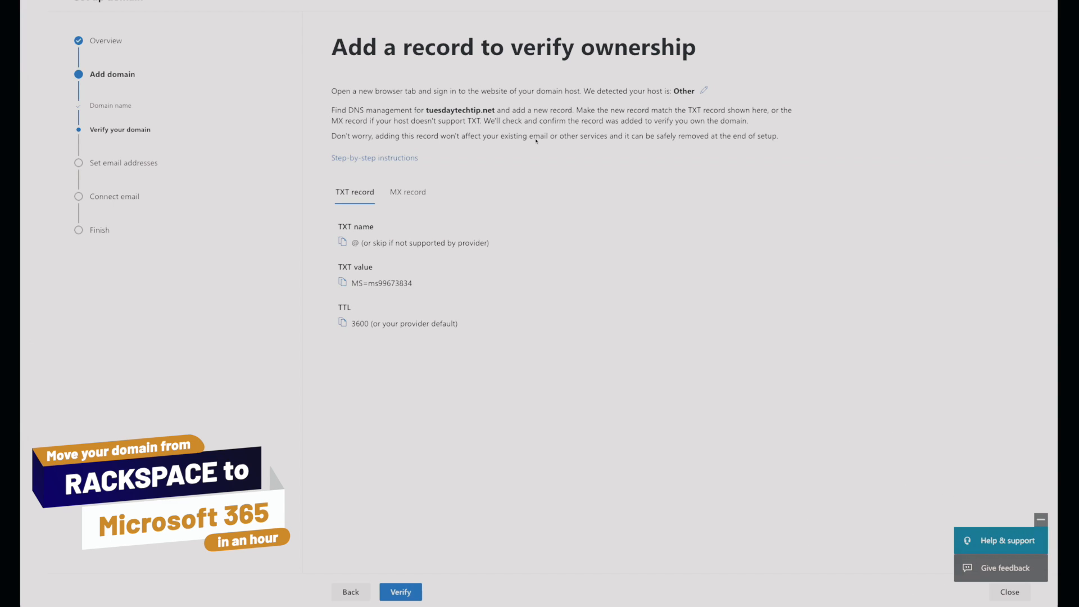
Review the domain ownership instructions and copy the TXT record's name and then its verification value.
left_click_drag(337, 91, 385, 95)
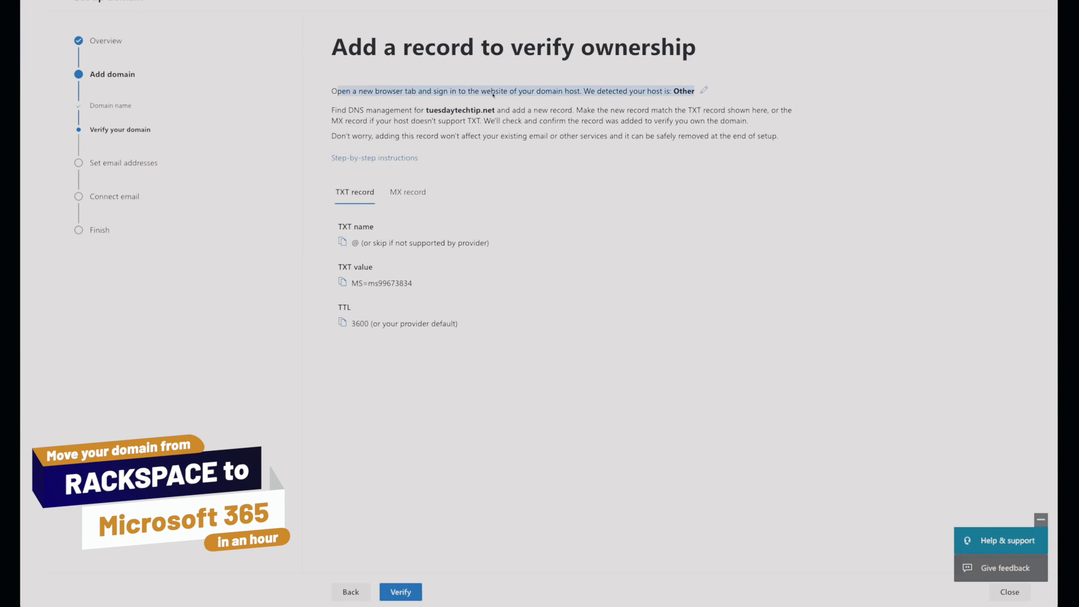
left_click(616, 94)
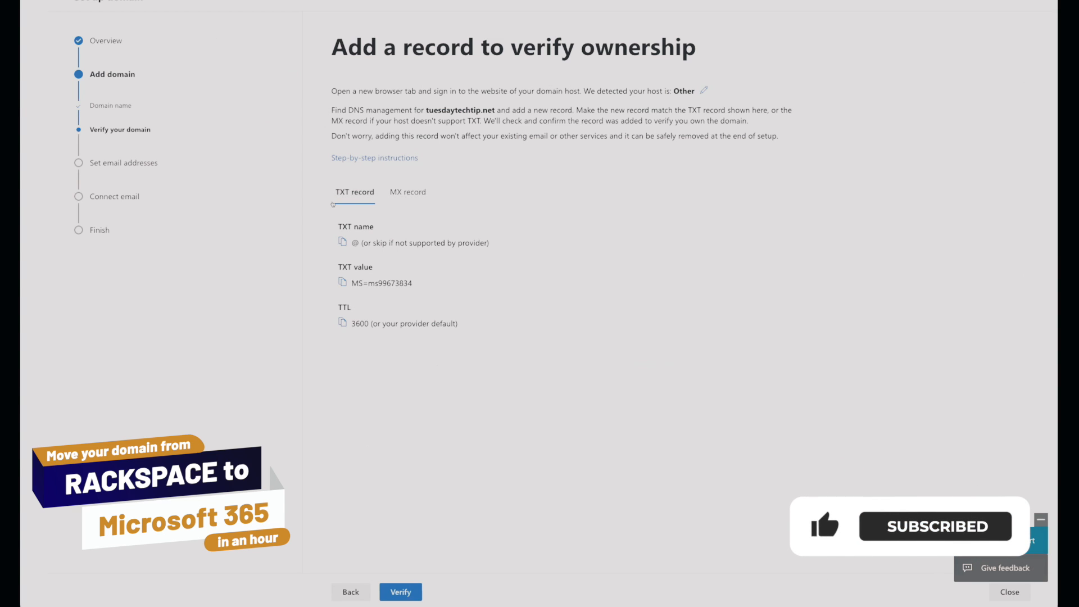
left_click(341, 243)
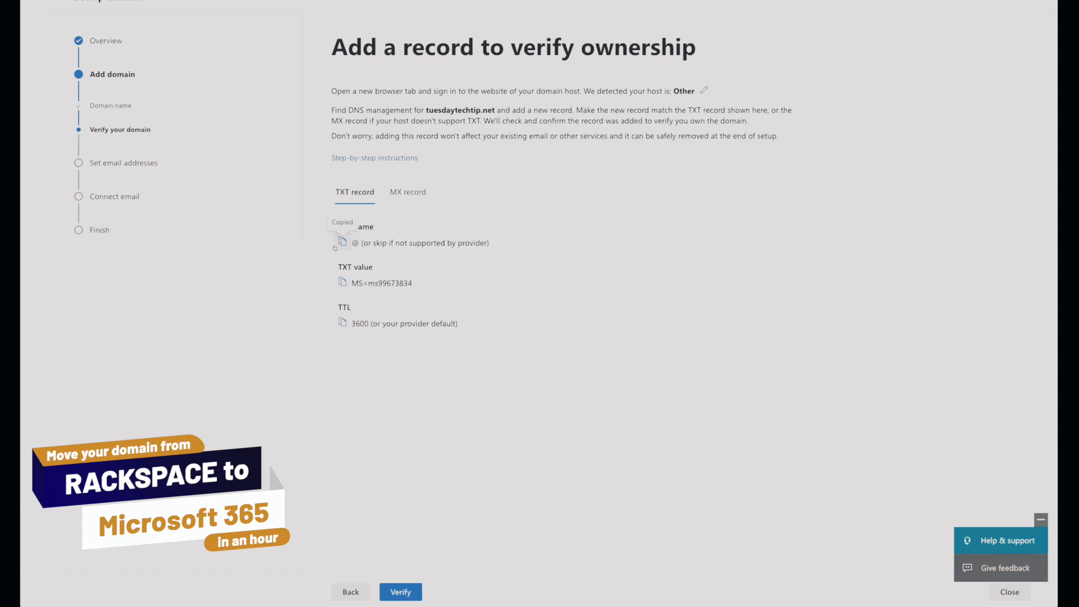
left_click(342, 282)
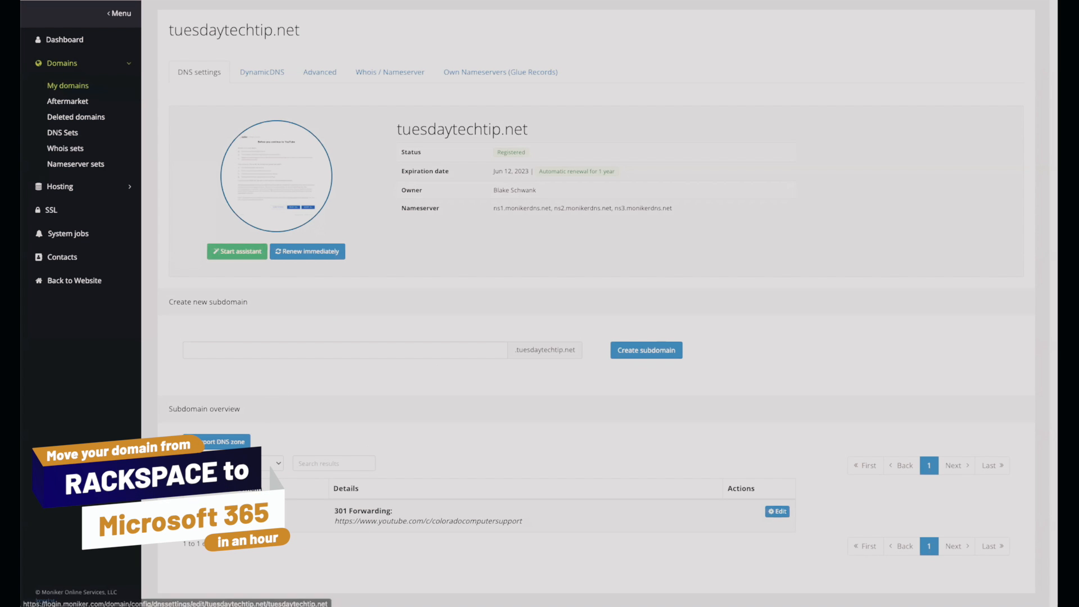
In Moniker's DNS settings, save the copied verification value as a TXT record for tuesdaytechtip.net, then request verification in Microsoft 365.
left_click(284, 492)
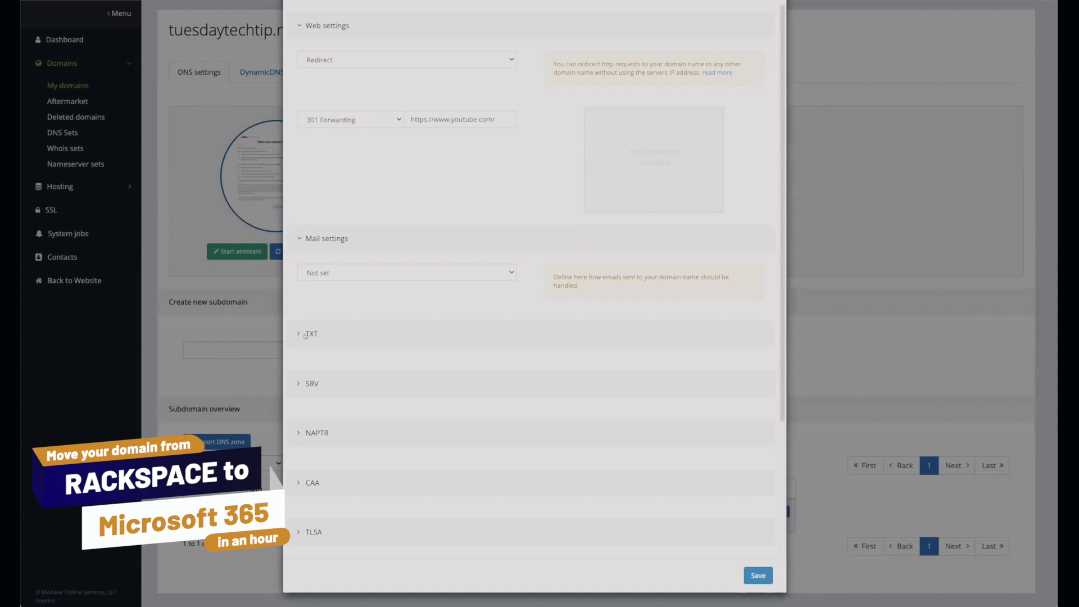
left_click(305, 335)
left_click(321, 378)
key("ctrl+v")
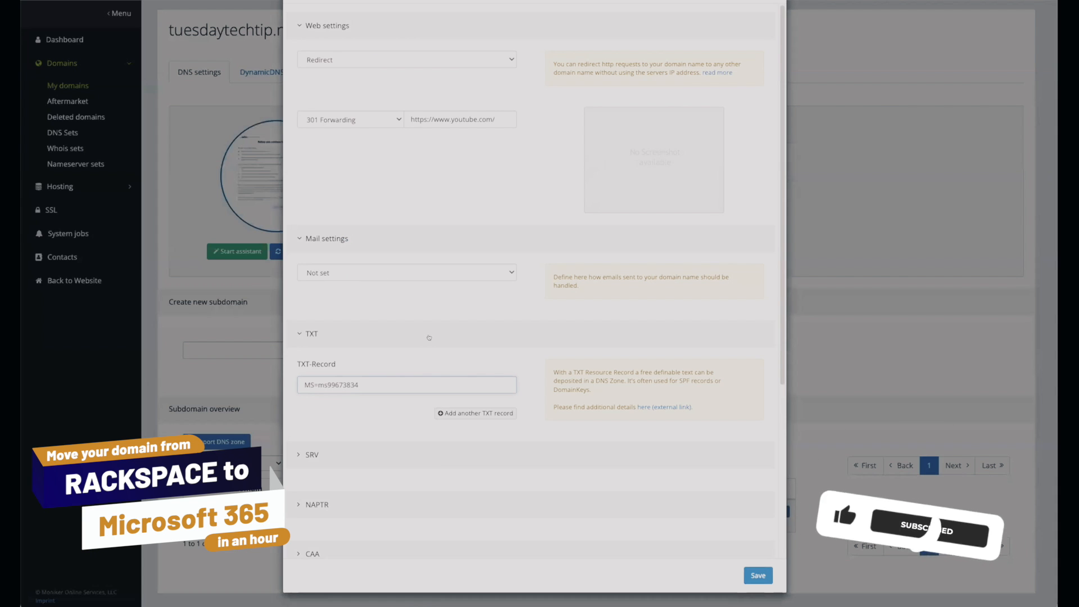
left_click(752, 577)
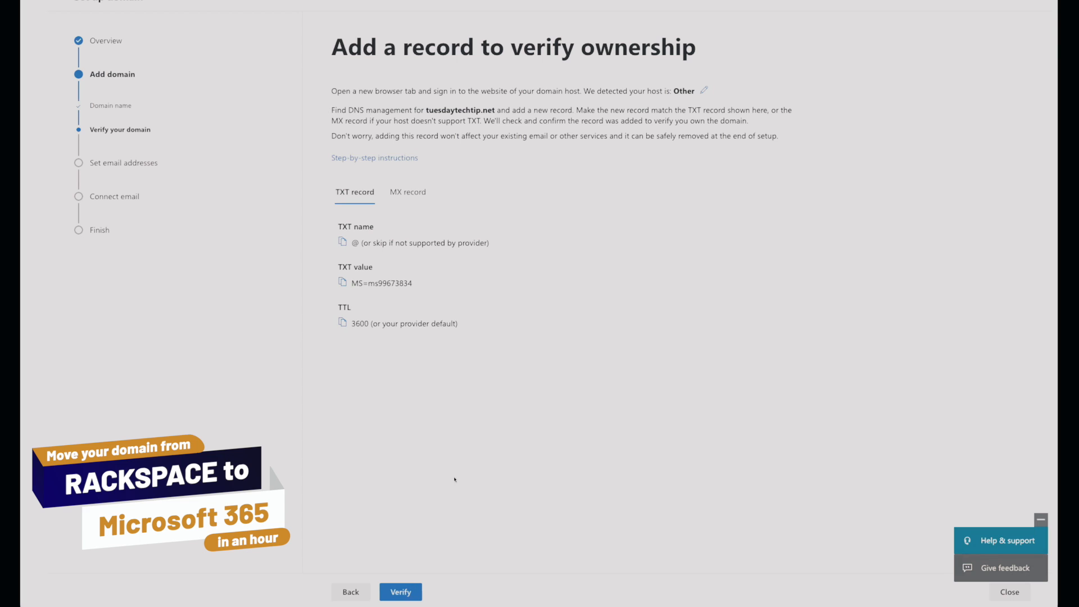
left_click(409, 597)
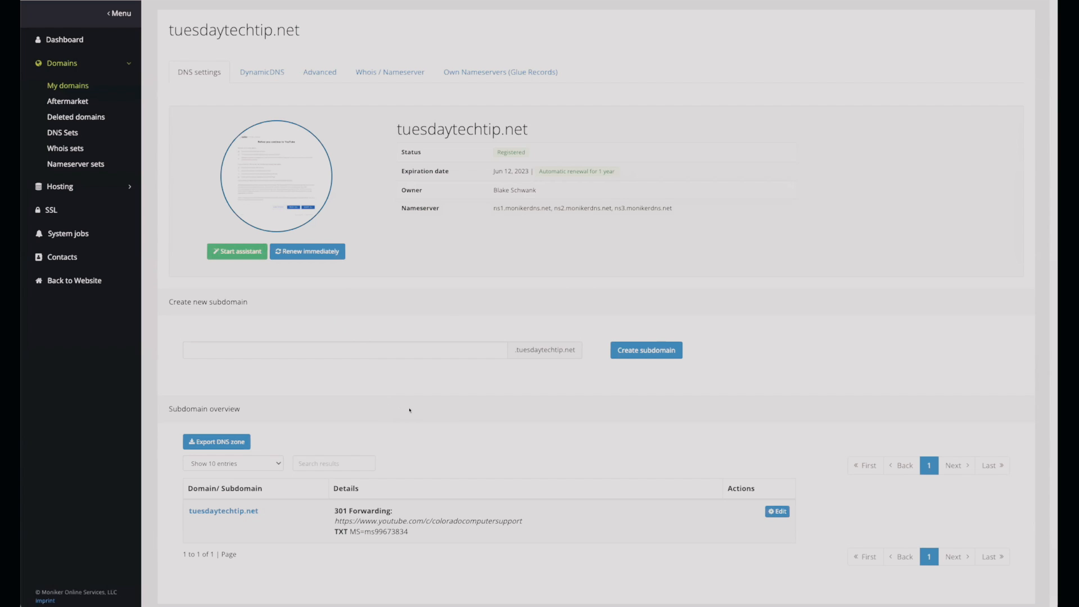
In Moniker, set the TTL of tuesdaytechtip.net's DNS records to 300 sec. and save the settings.
left_click(235, 509)
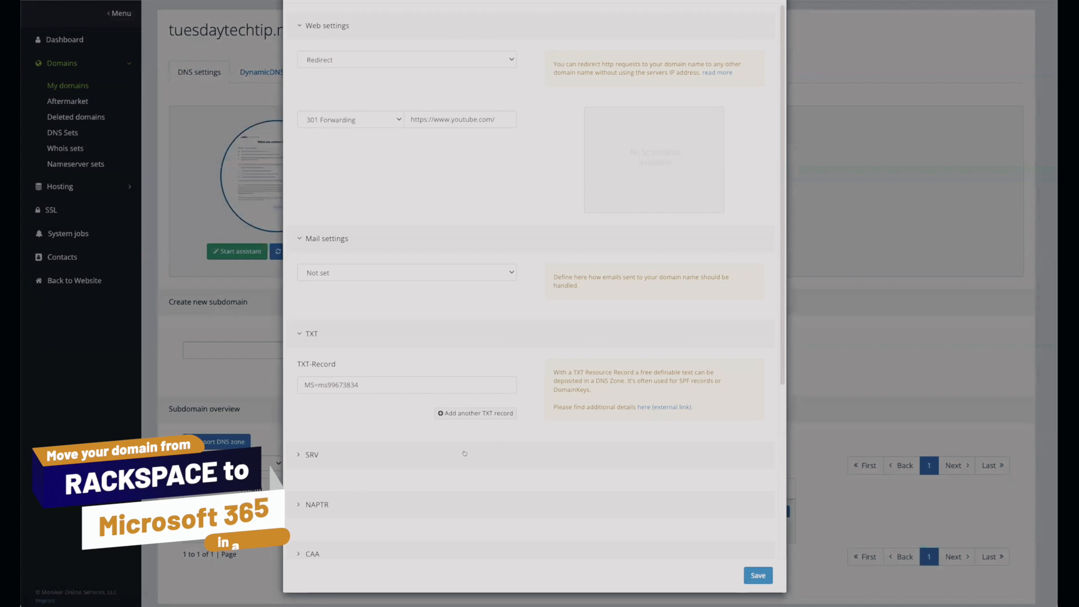
scroll(779, 454, "down", 5)
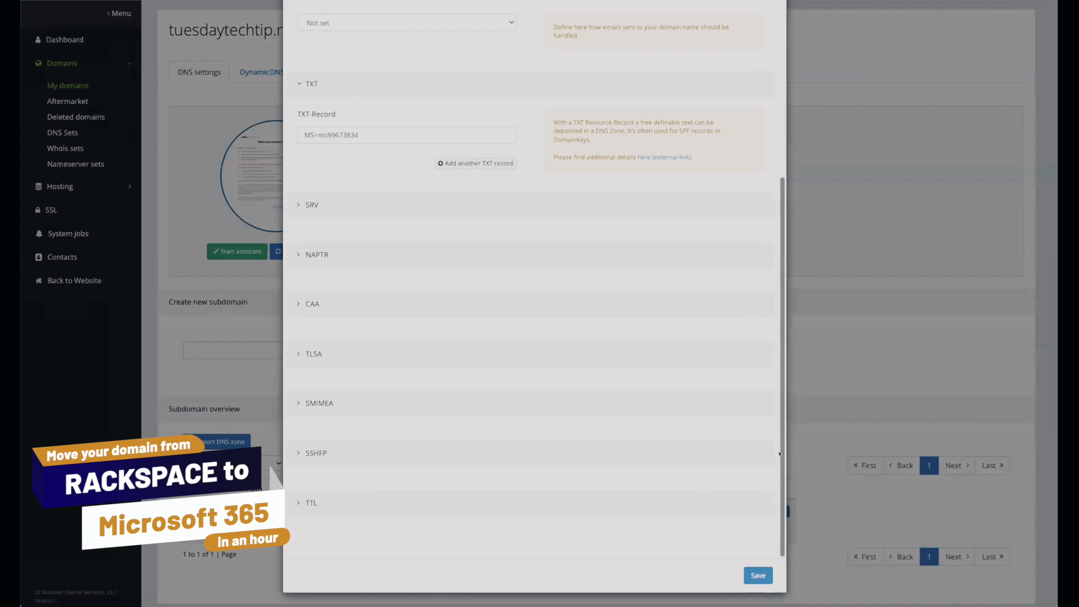
left_click(320, 502)
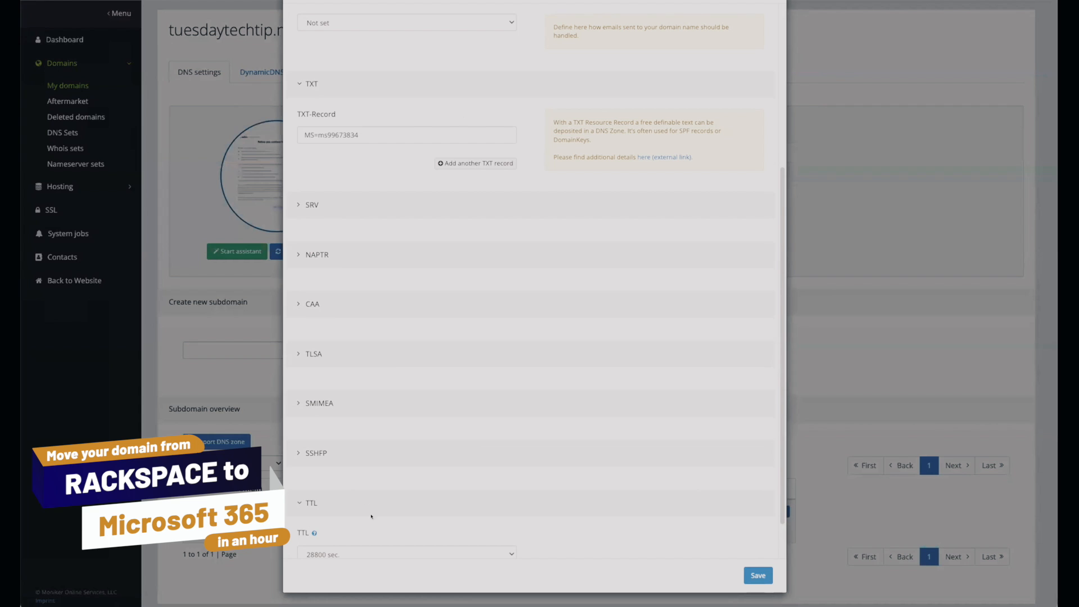
scroll(534, 506, "down", 1)
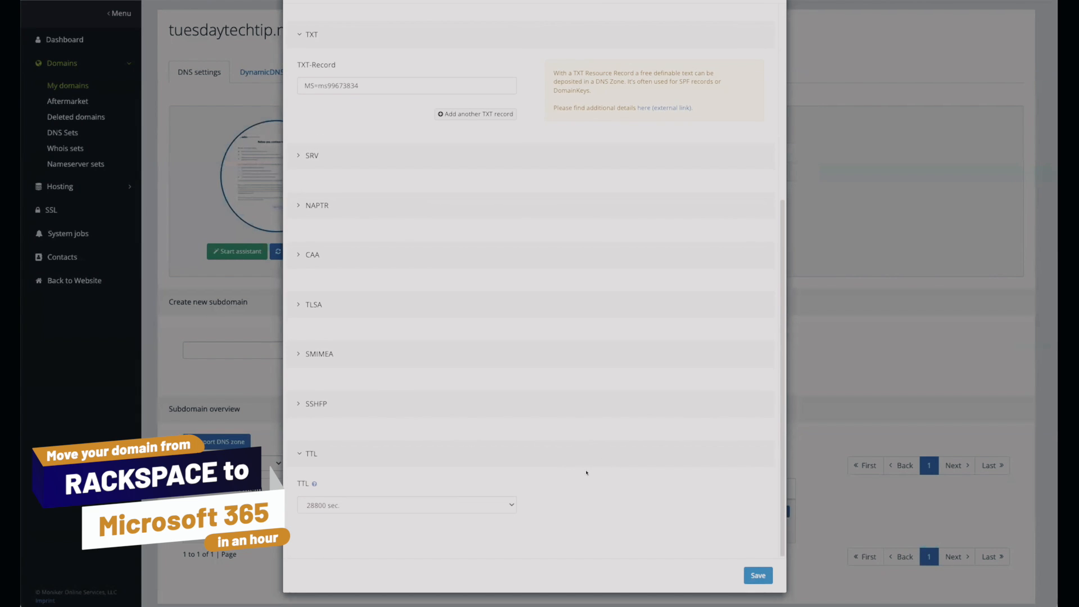
left_click(475, 505)
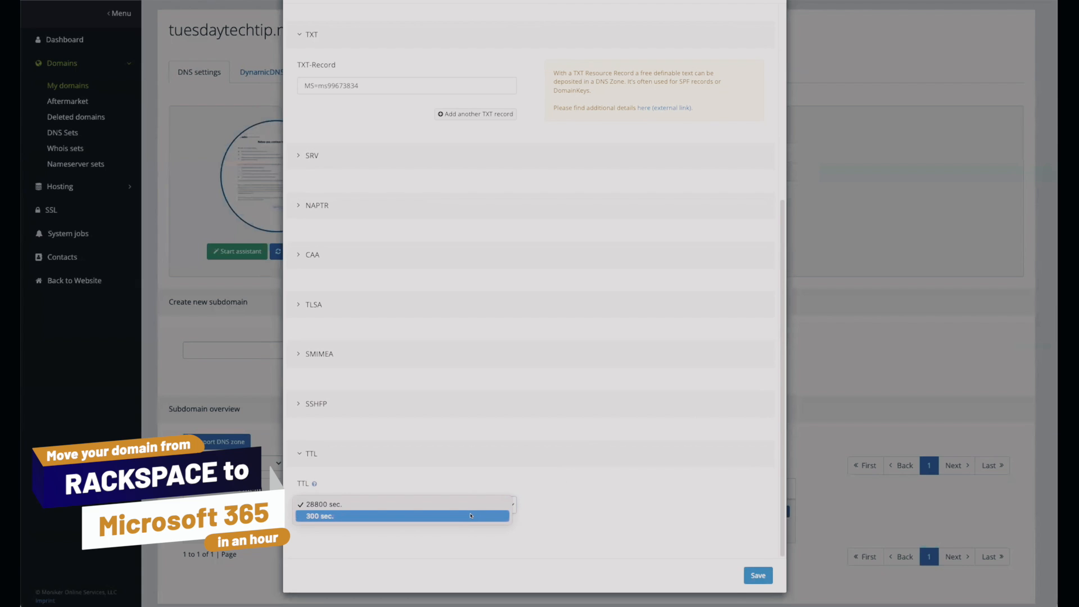
left_click(471, 515)
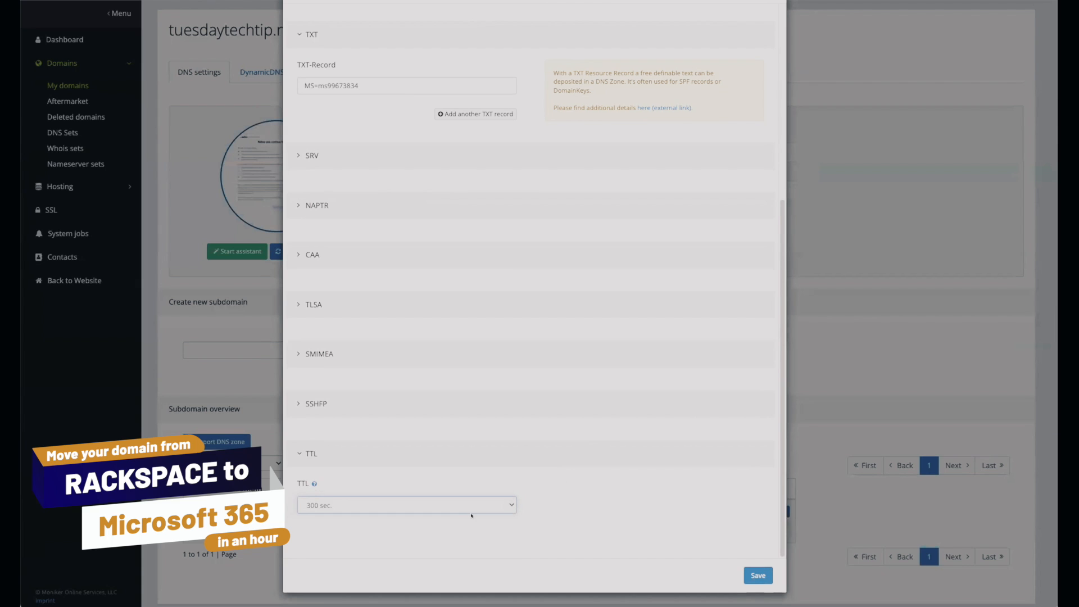
left_click(757, 575)
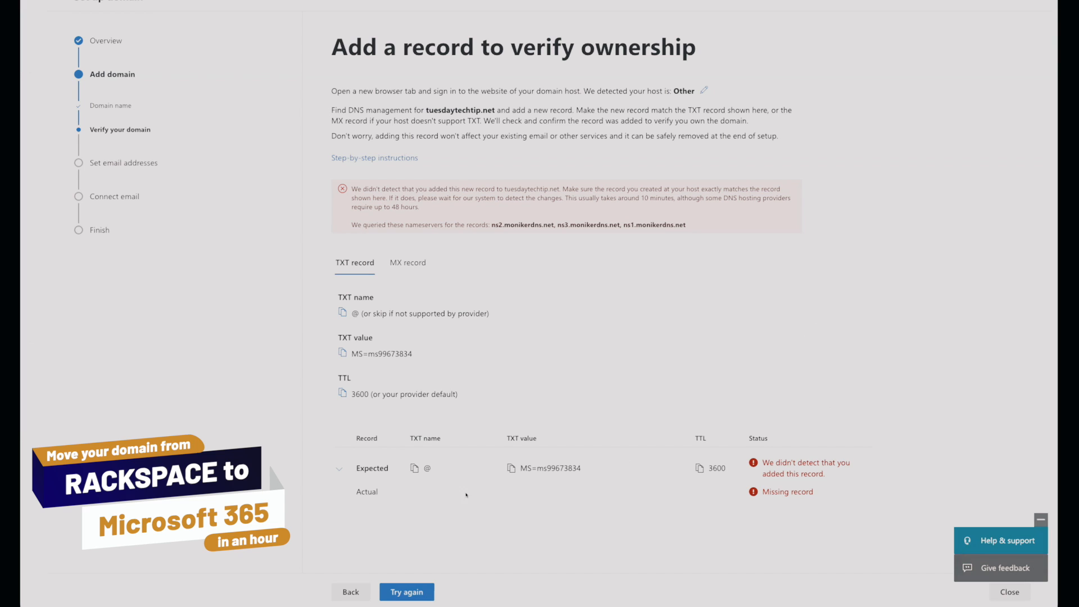
Retry the domain verification in Microsoft 365, then update the administrator's email address to the tuesdaytechtip.net domain and sign out.
left_click(400, 592)
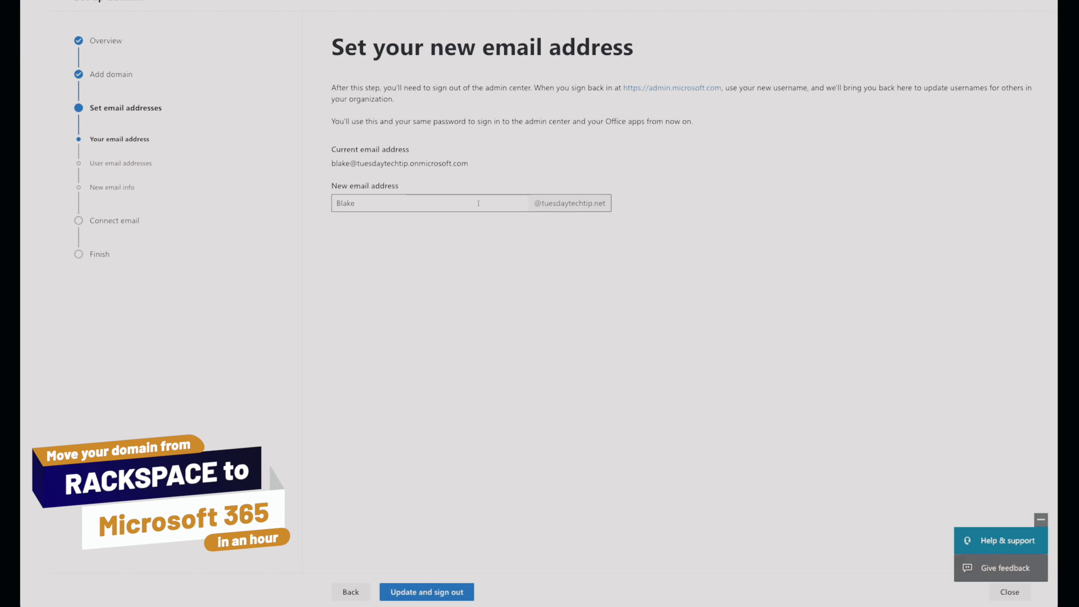
left_click(438, 594)
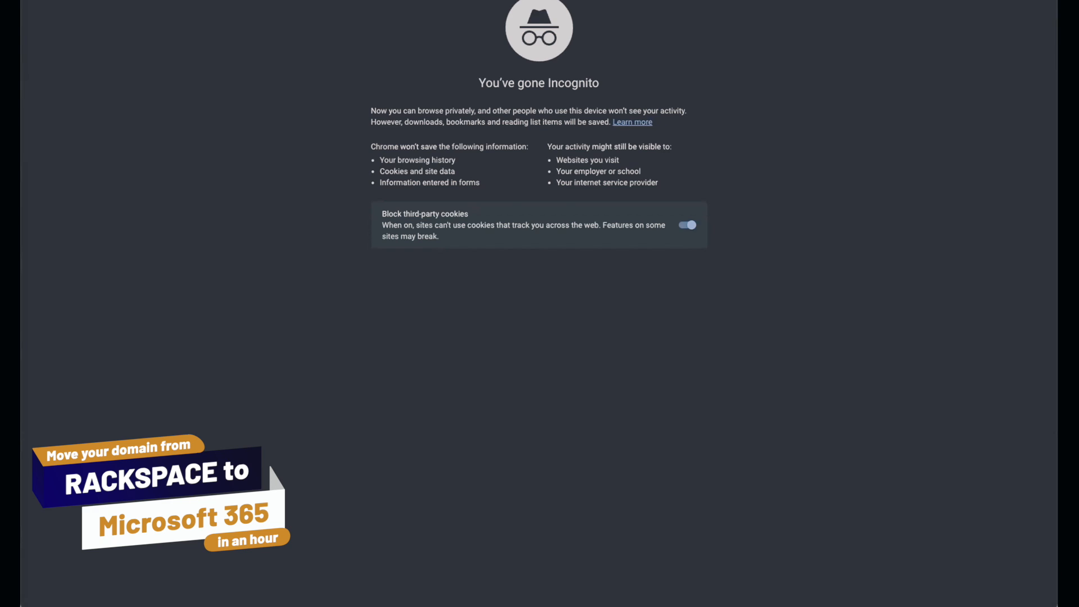
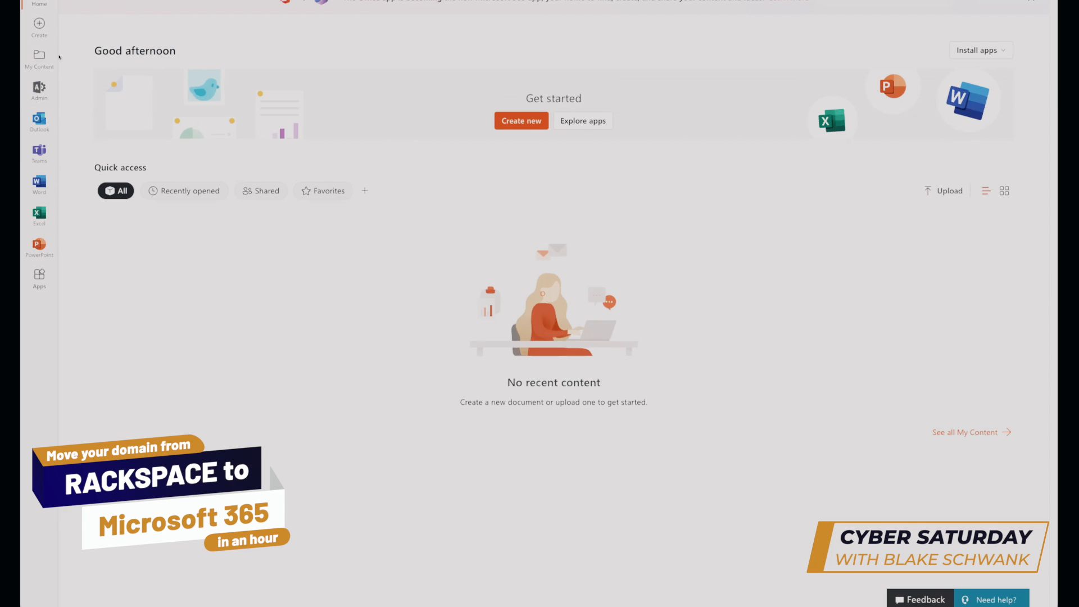
Open Microsoft 365 Admin from the Office home page and sign in with another account, entering the administrator's tuesdaytechtip.net email address.
left_click(39, 89)
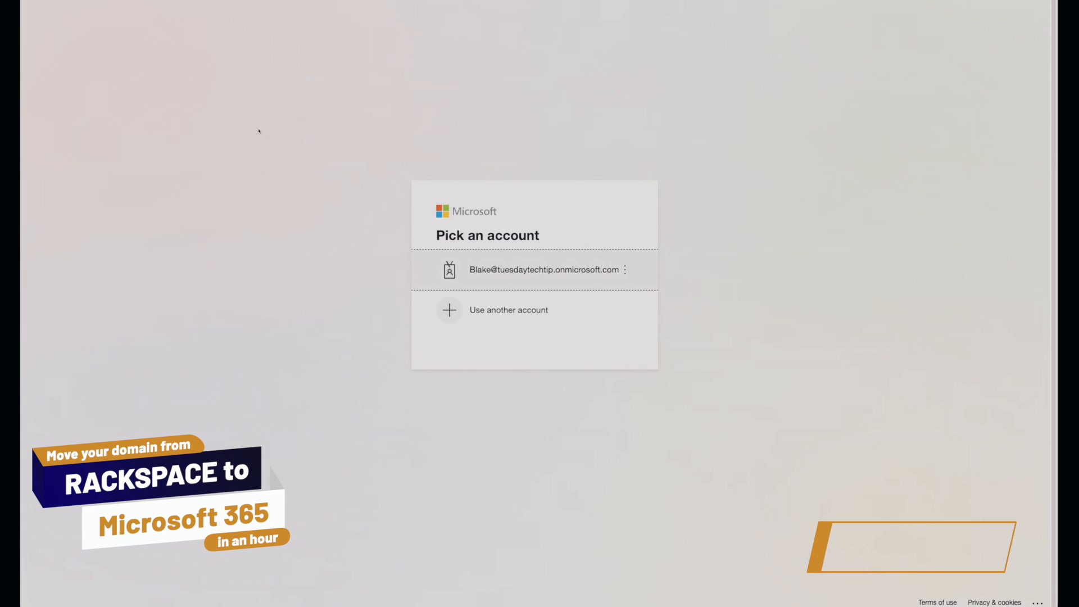
left_click(548, 311)
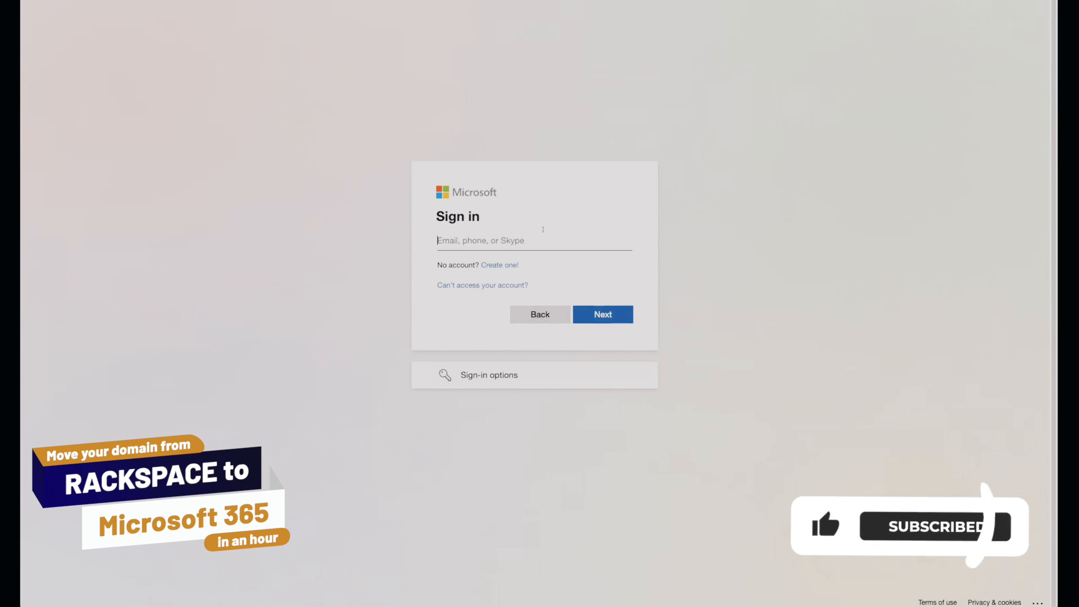
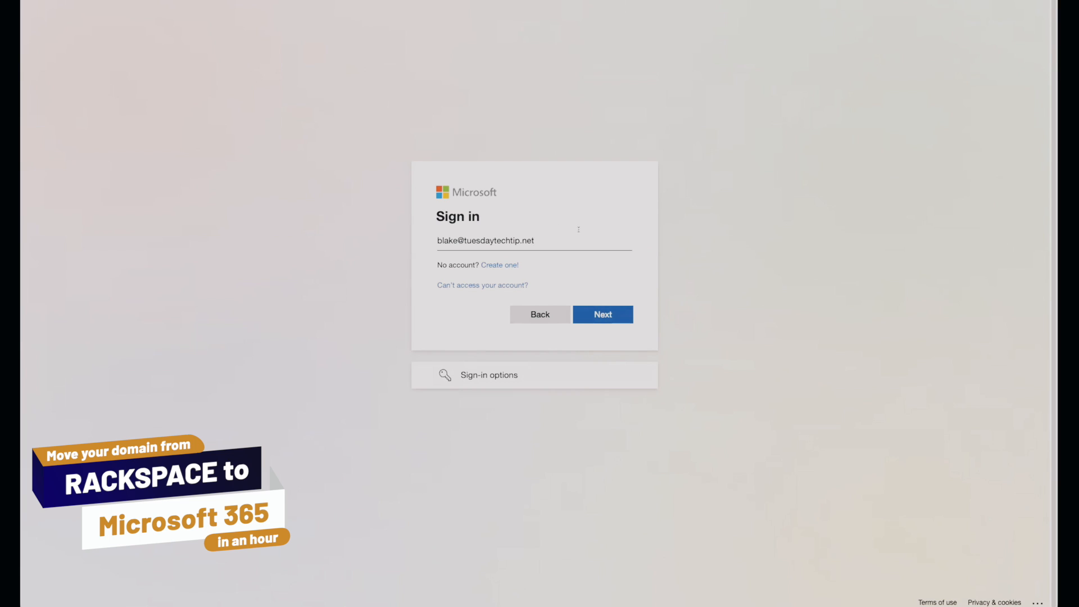
left_click(618, 315)
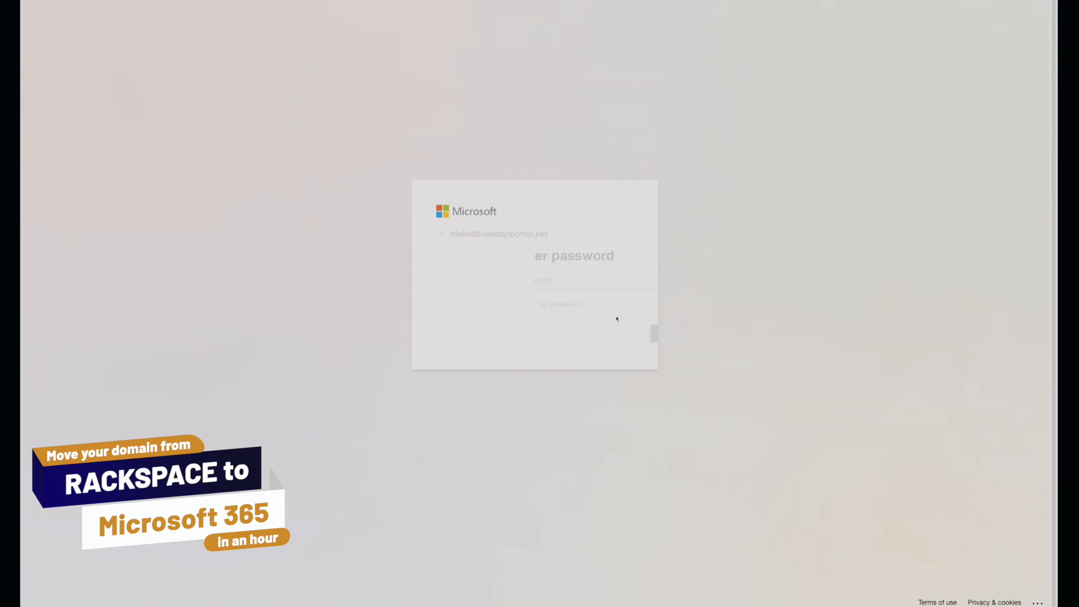
Submit the administrator's account password, retry it to complete the sign-in, and decline to stay signed in.
left_click(553, 281)
key("ctrl+v")
left_click(601, 332)
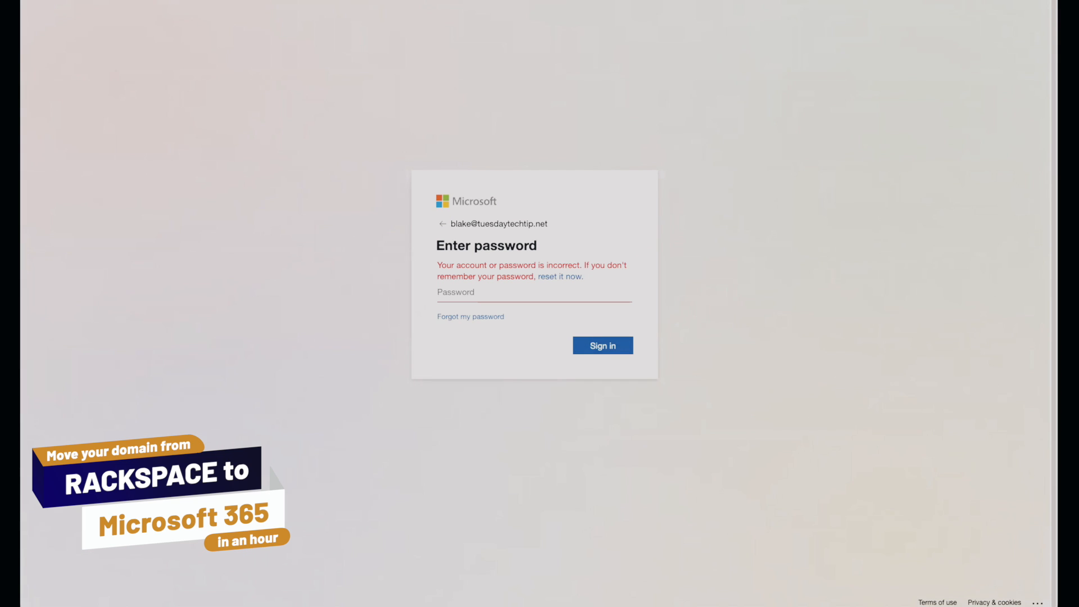
key("ctrl+v")
left_click(601, 345)
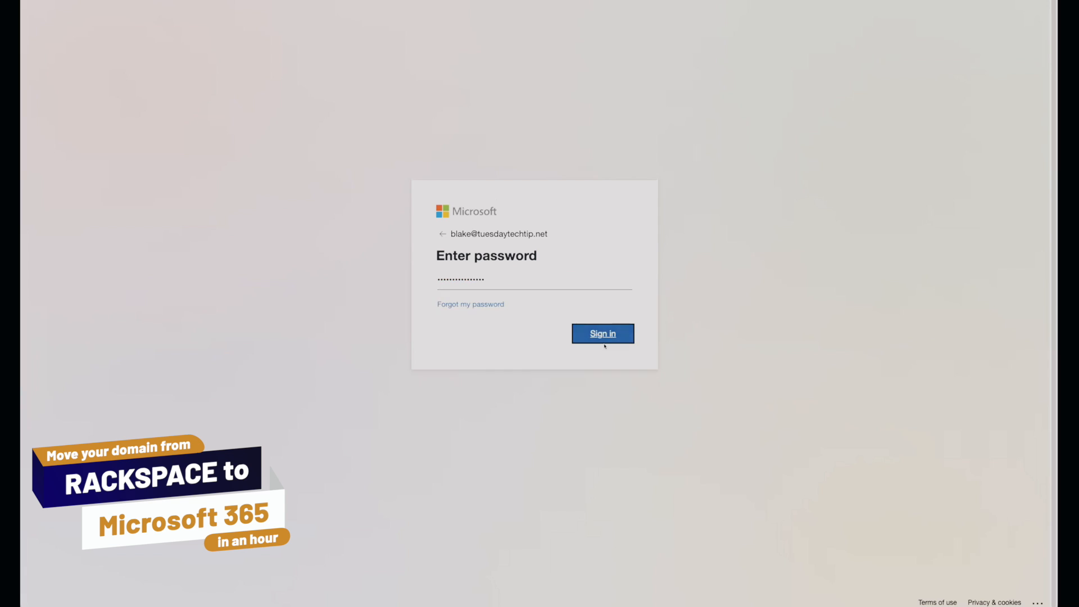
left_click(567, 341)
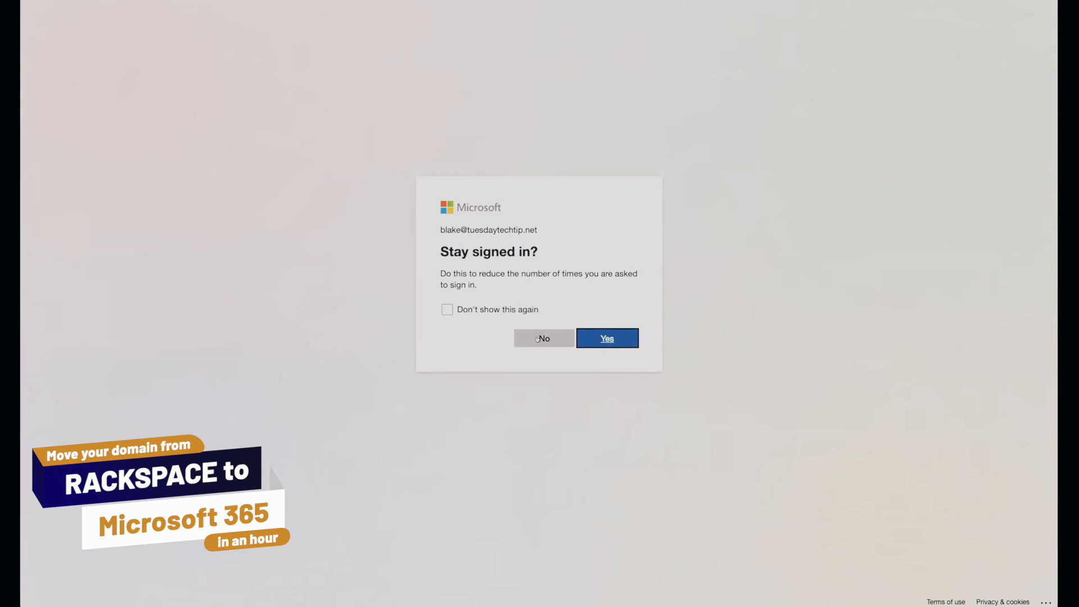
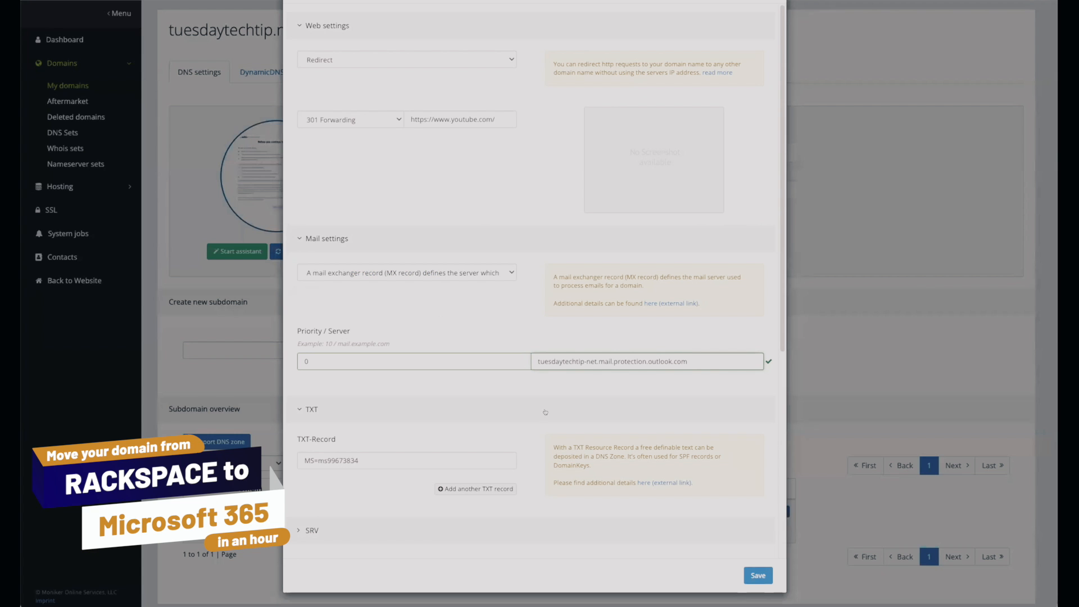
Save the Outlook MX record for tuesdaytechtip.net in Moniker and create an autodiscover subdomain.
left_click(751, 573)
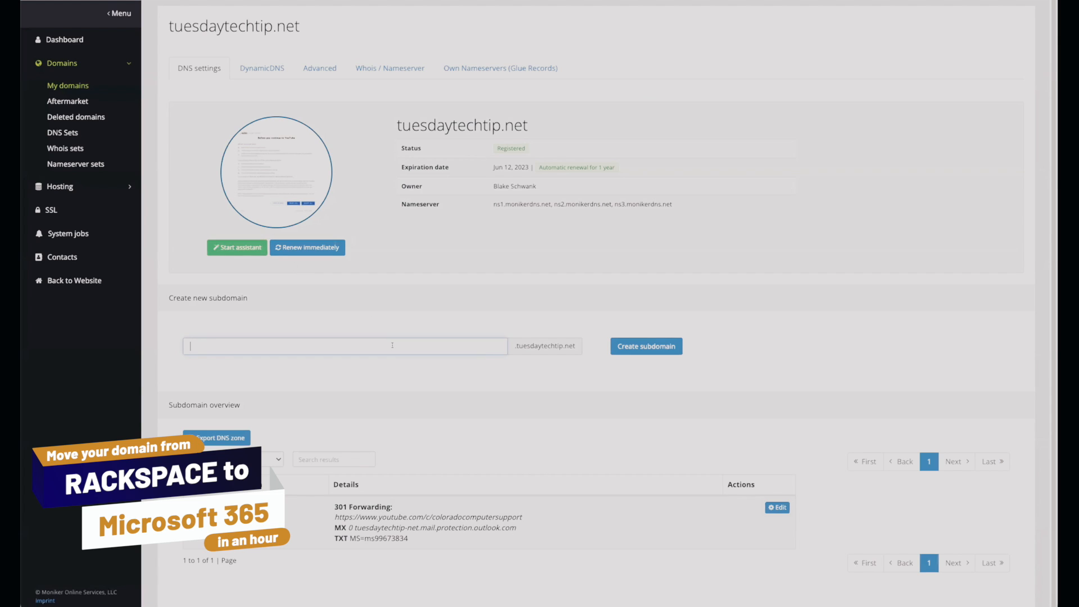
type("a")
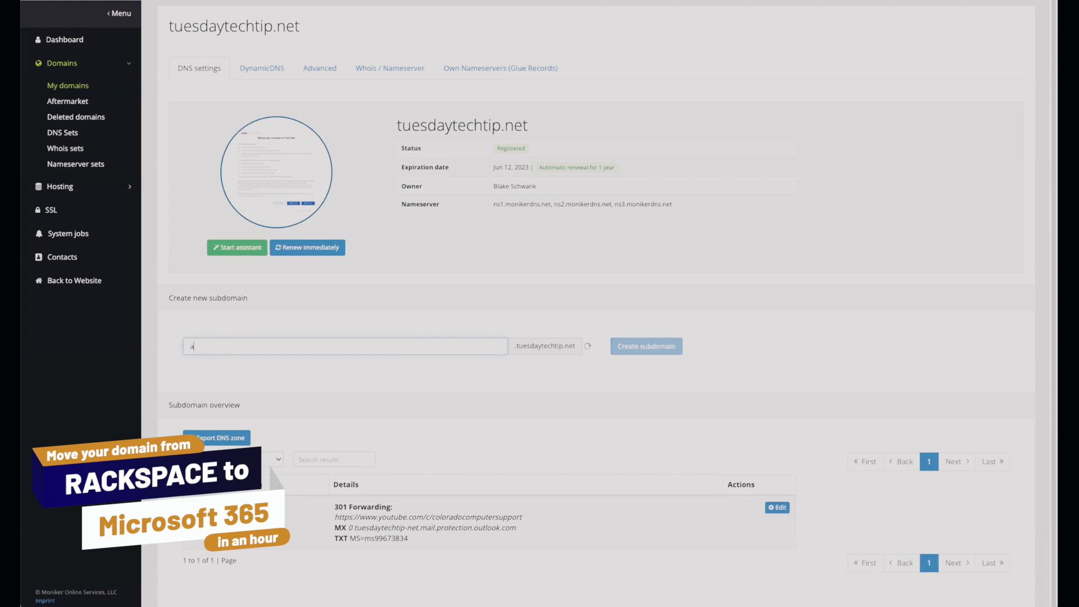
type("utodiscover")
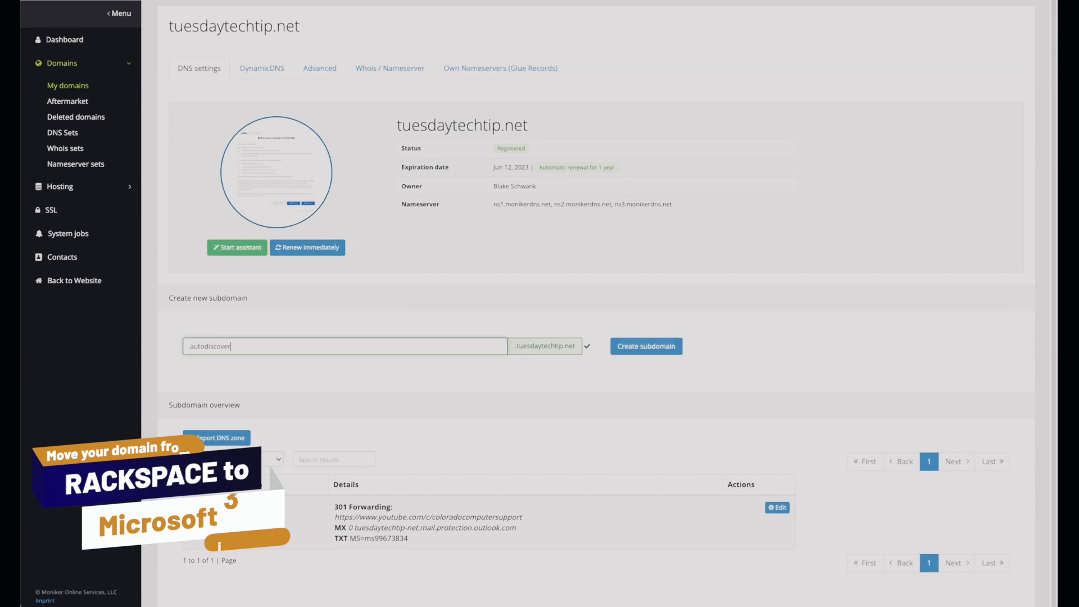
left_click(662, 347)
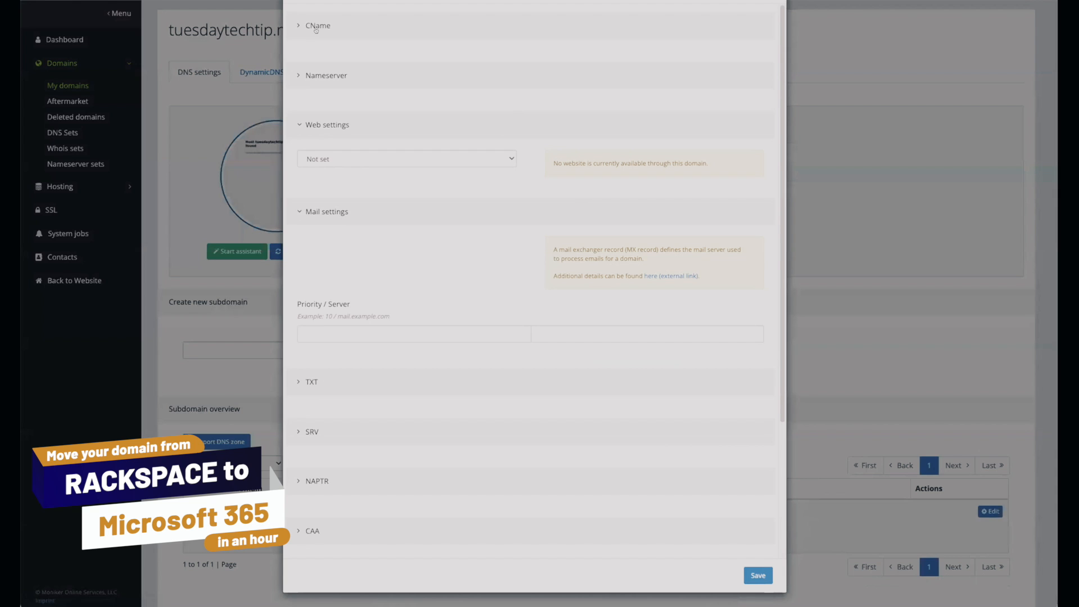
Enable a CNAME record for the autodiscover subdomain, point it to autodiscover.outlook.com and save it.
left_click(315, 26)
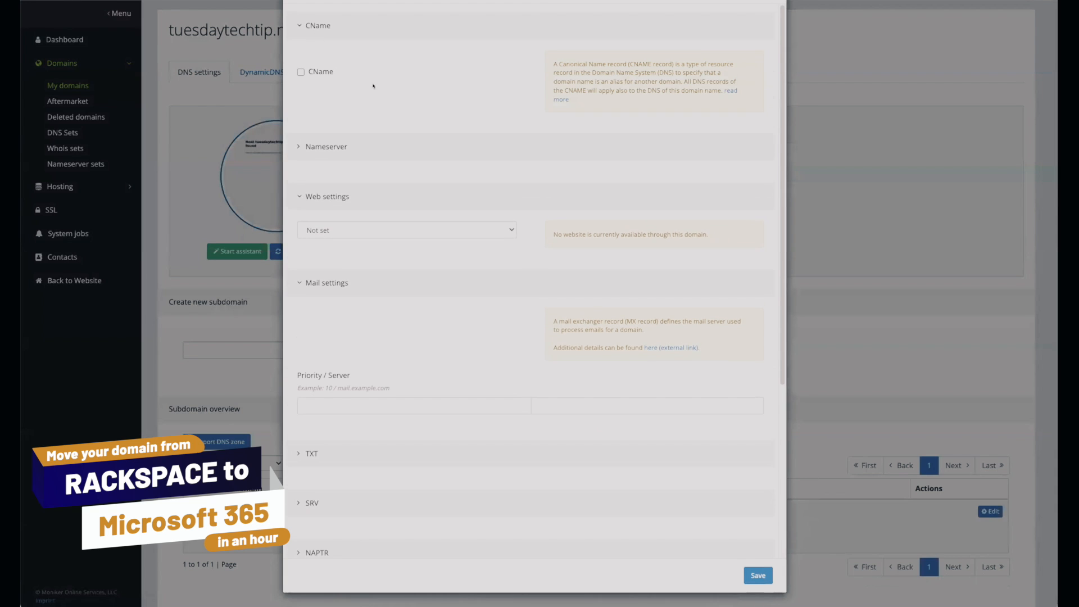
left_click(301, 73)
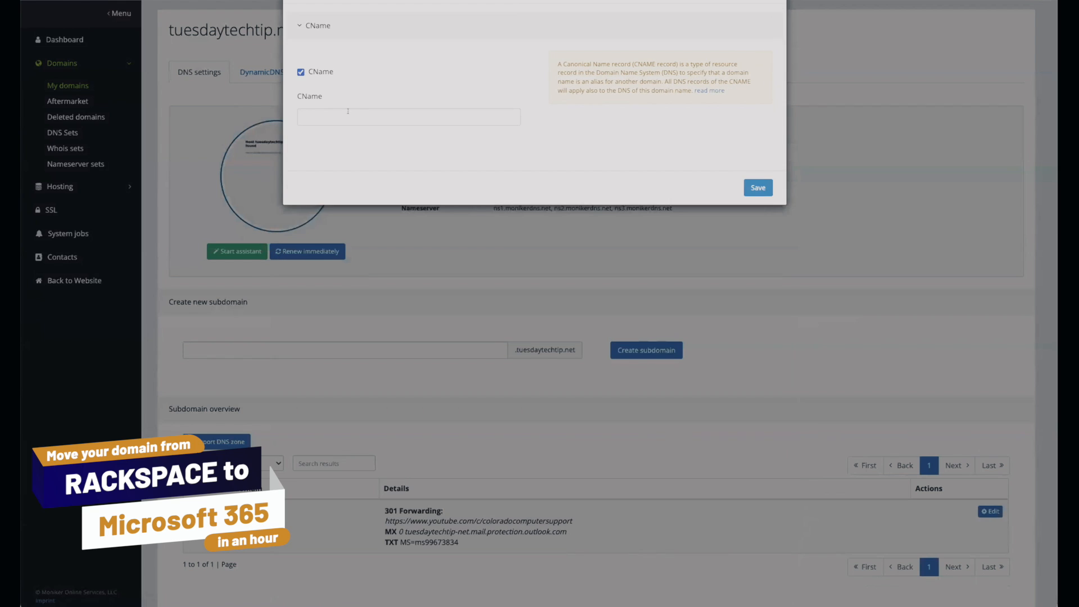
right_click(348, 113)
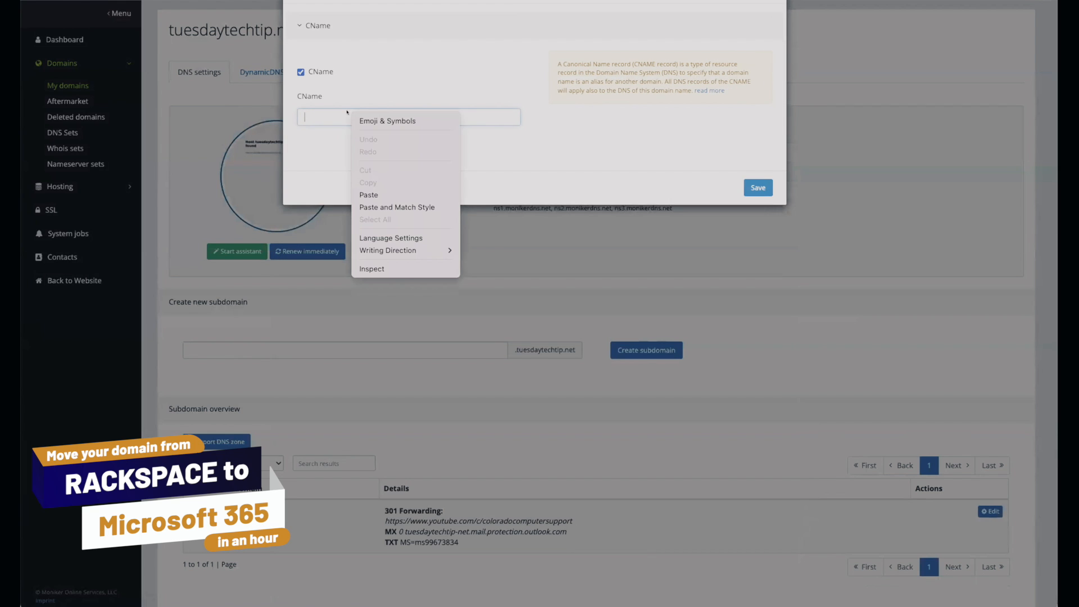
left_click(407, 195)
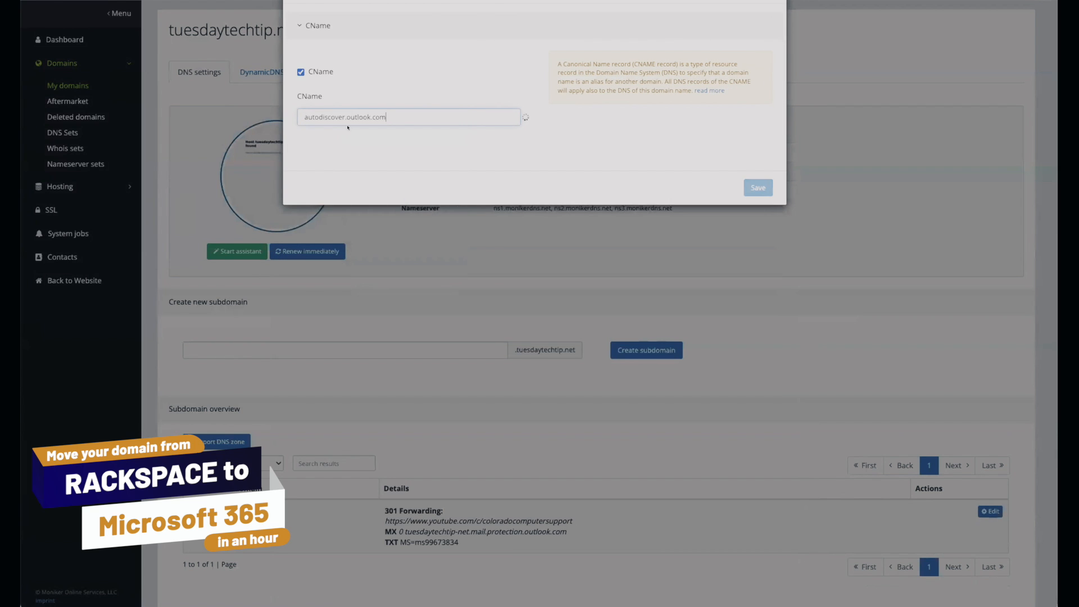
left_click_drag(409, 112, 301, 113)
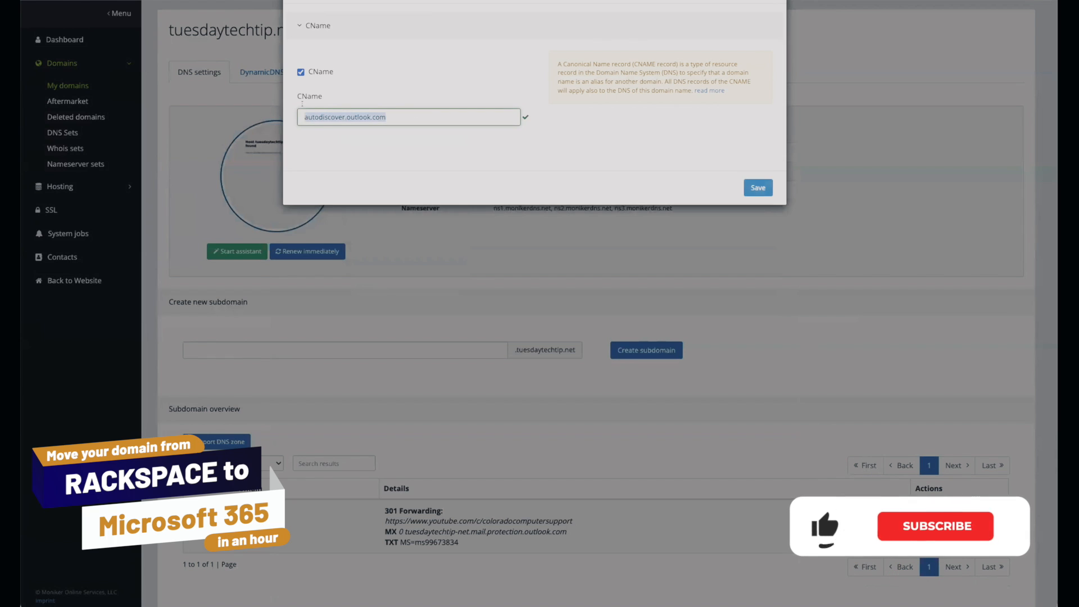
left_click(756, 189)
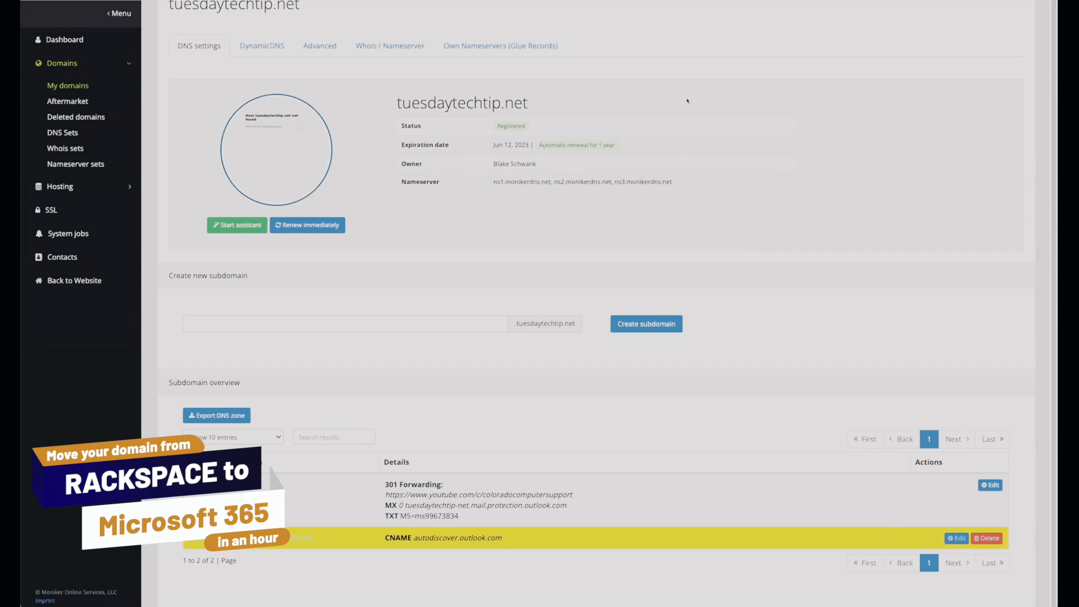
Add the Microsoft 365 SPF value "v=spf1 include:spf.protection.outlook.com -all" as a second TXT record of tuesdaytechtip.net and save.
key("ctrl+Tab")
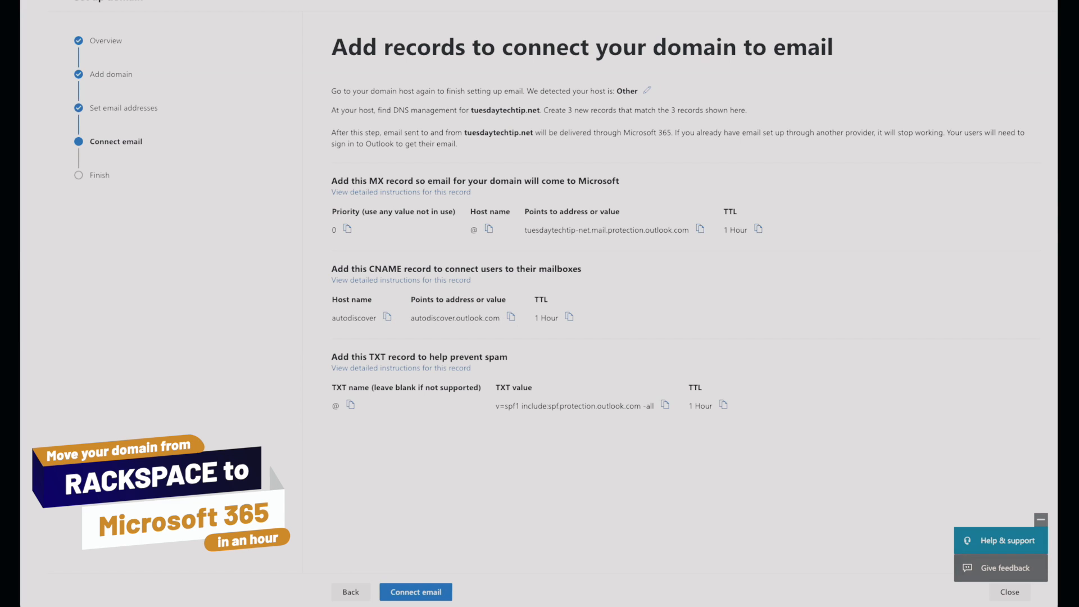
key("ctrl+Tab")
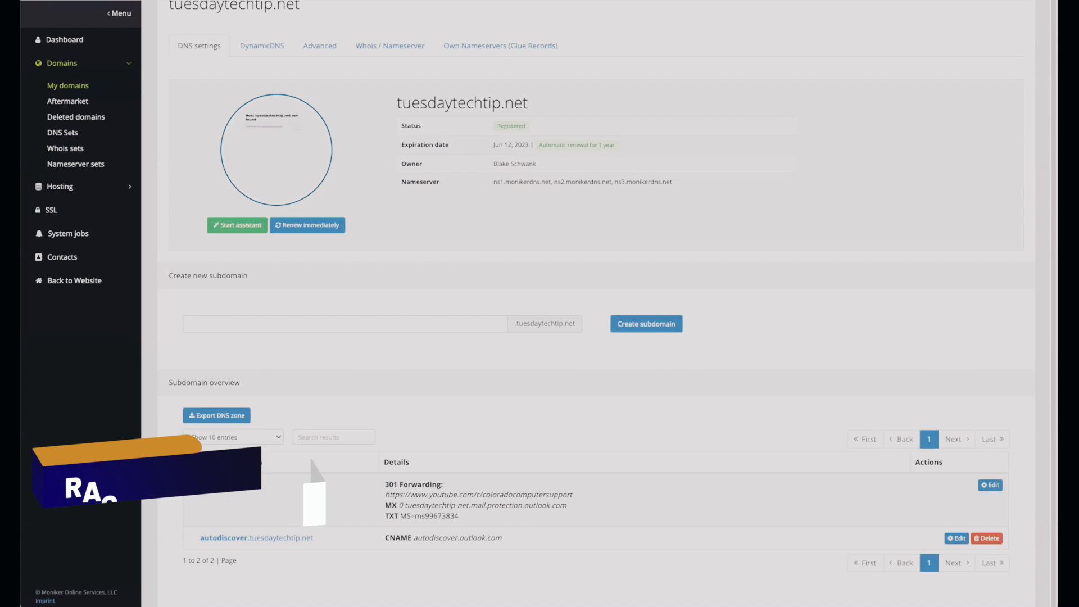
key("ctrl+Tab")
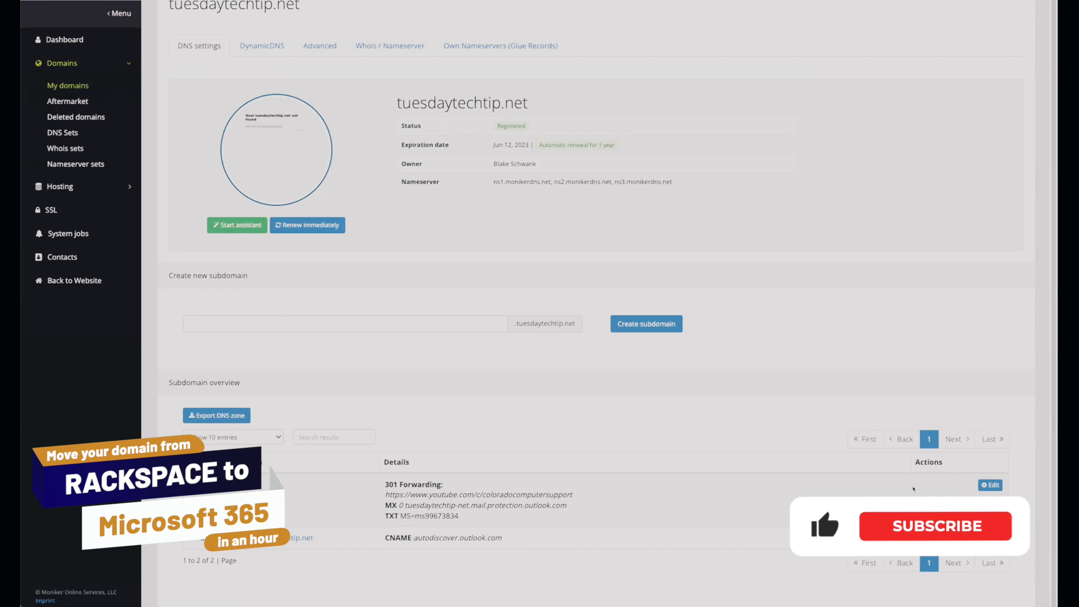
left_click(994, 485)
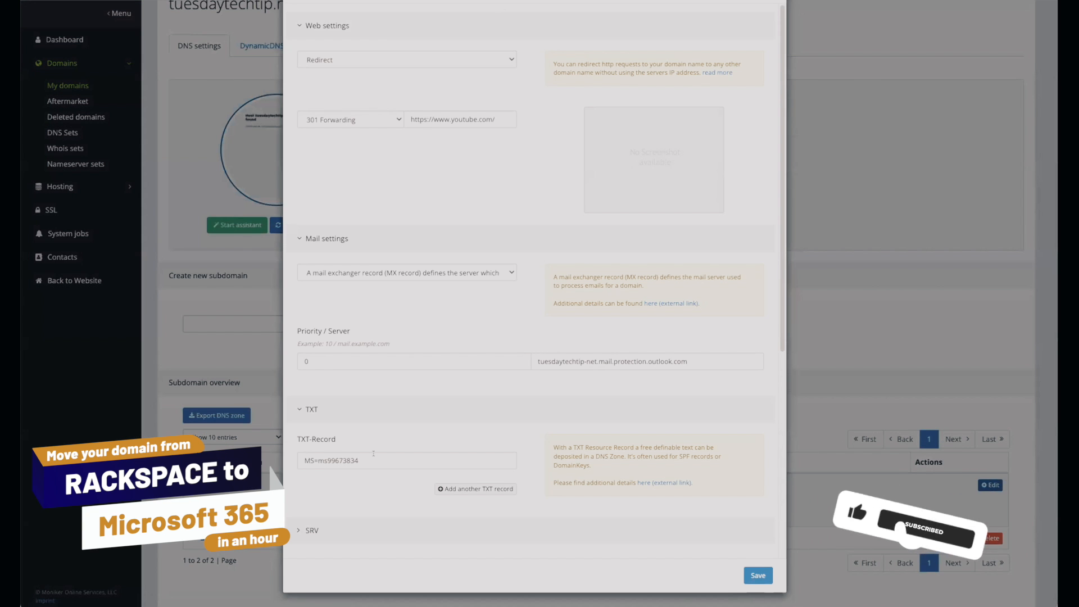
left_click(483, 489)
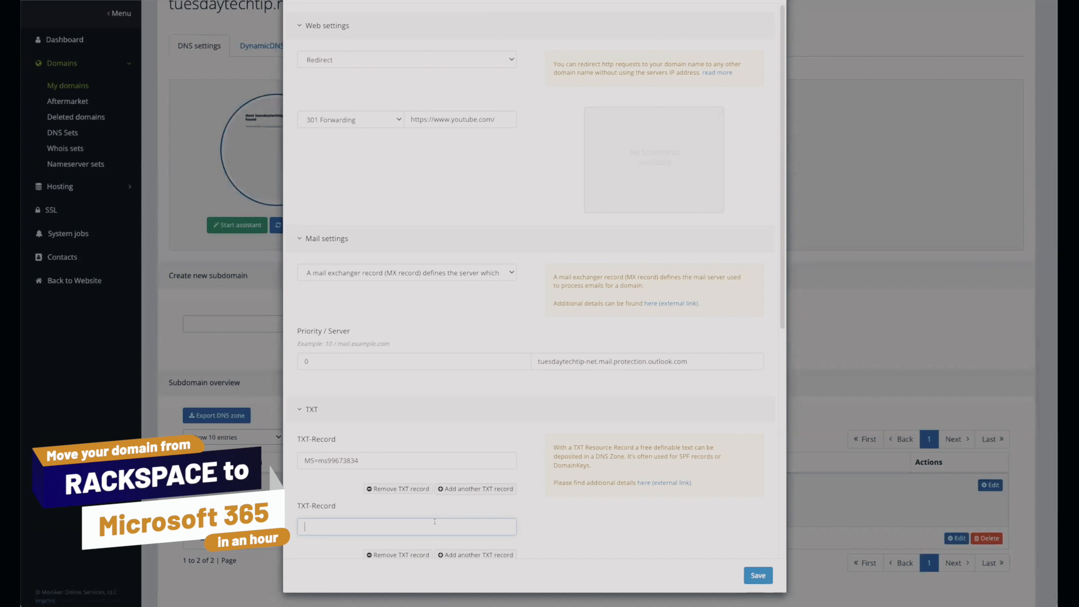
type("v=spf1 include:spf.protection.outlook.com -all")
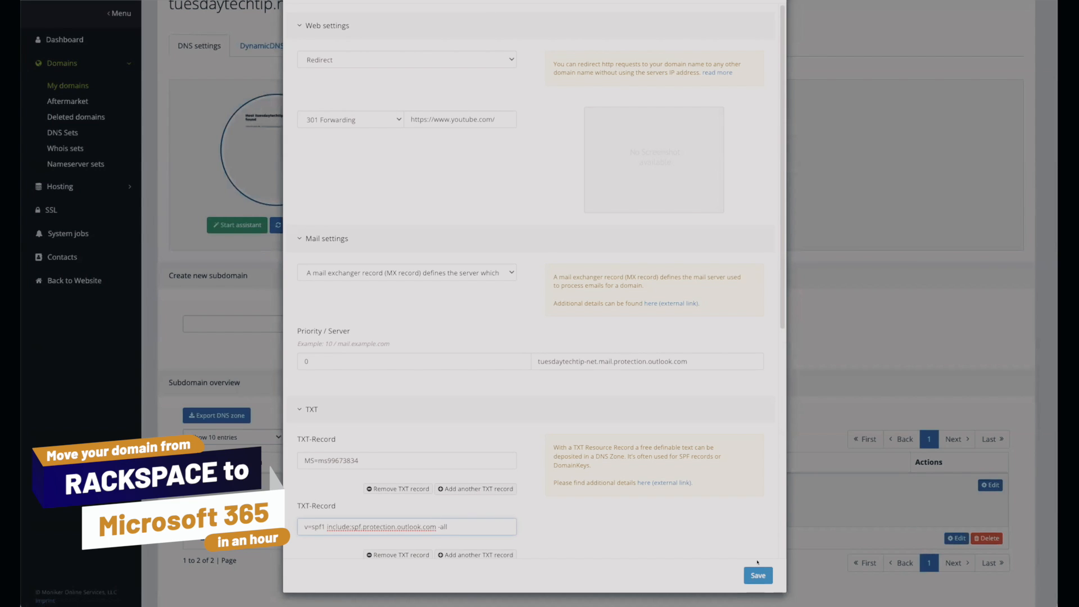
left_click(753, 574)
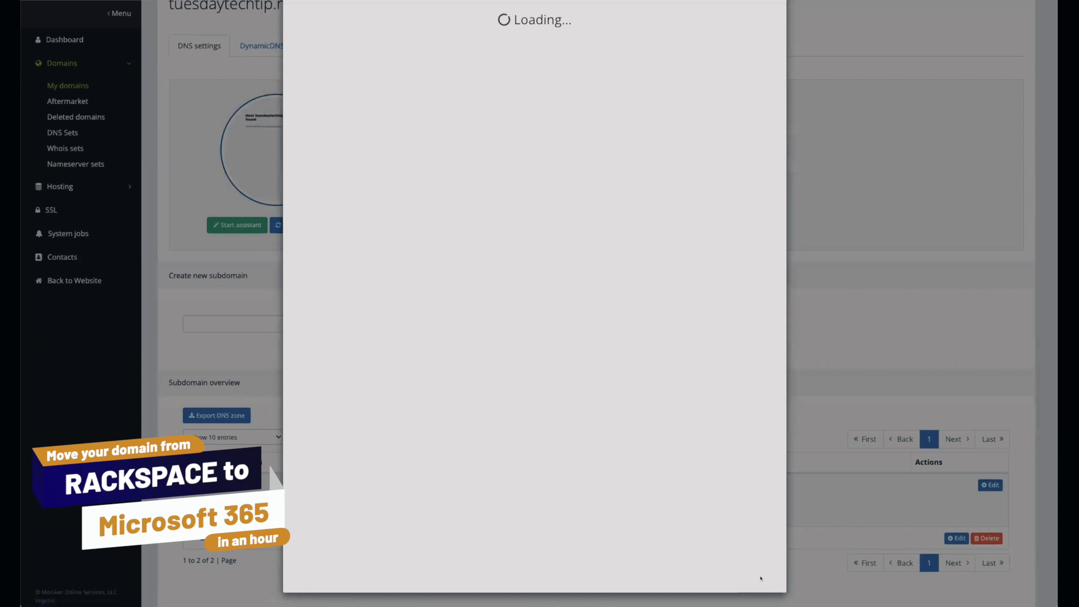
Switch to Microsoft 365, connect tuesdaytechtip.net to email, check the record statuses and complete the domain setup.
scroll(331, 523, "down", 1)
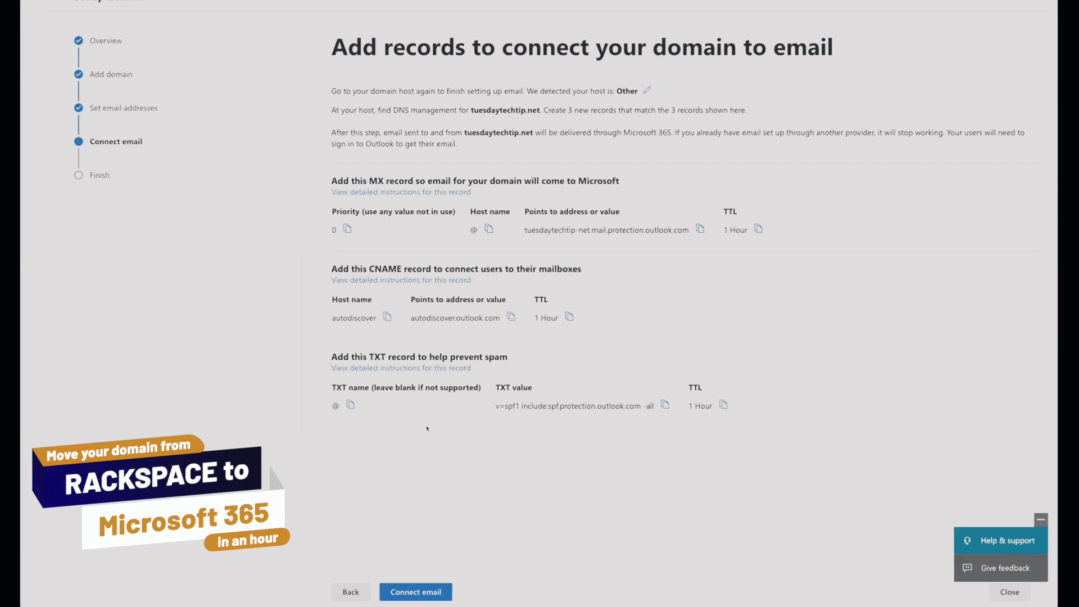
left_click(440, 593)
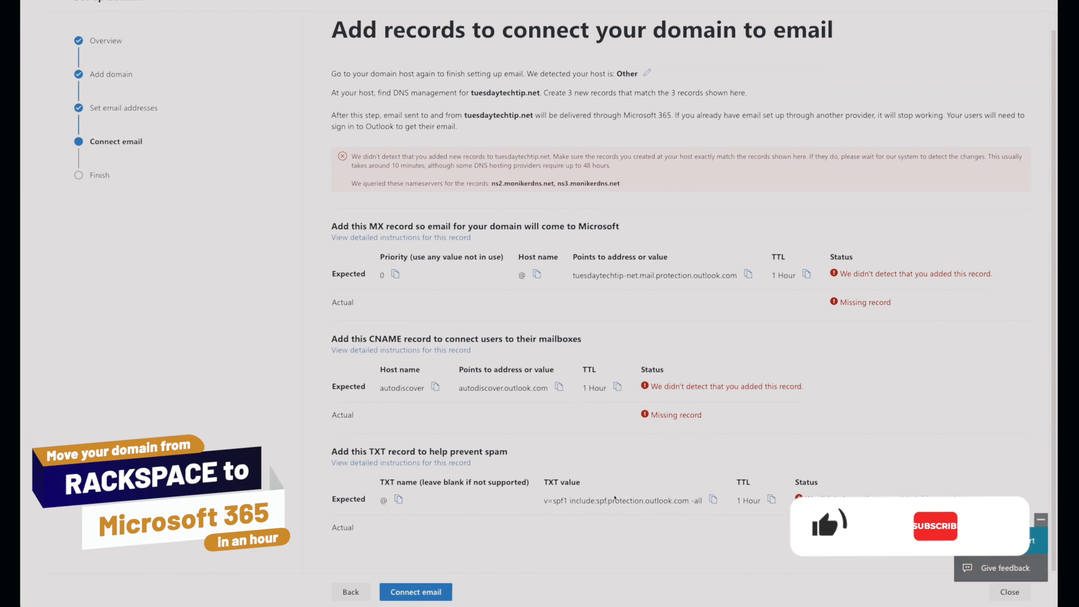
scroll(402, 302, "down", 1)
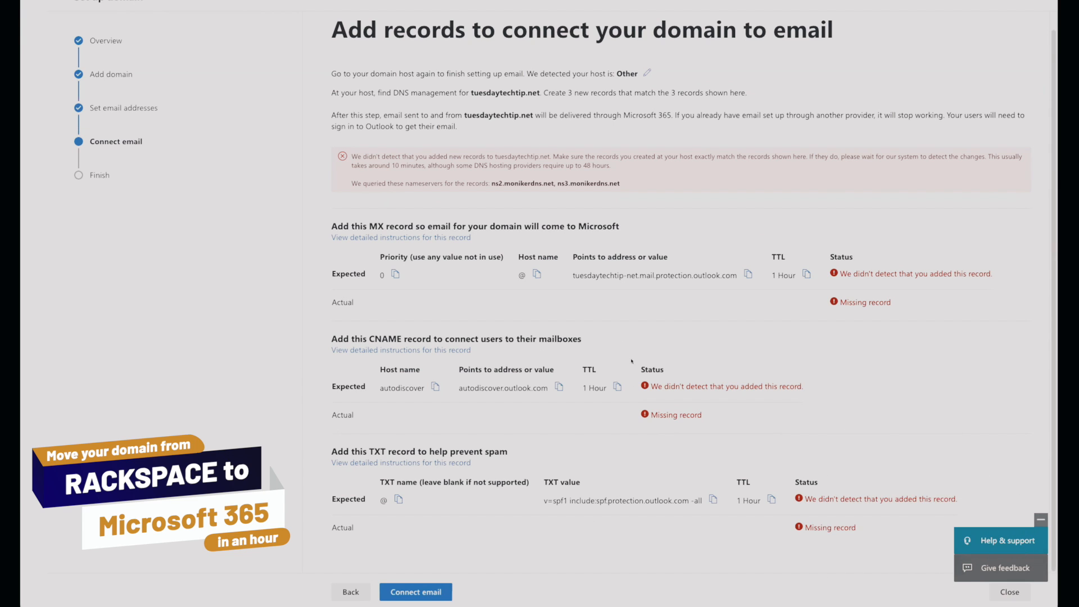
left_click_drag(623, 164, 569, 167)
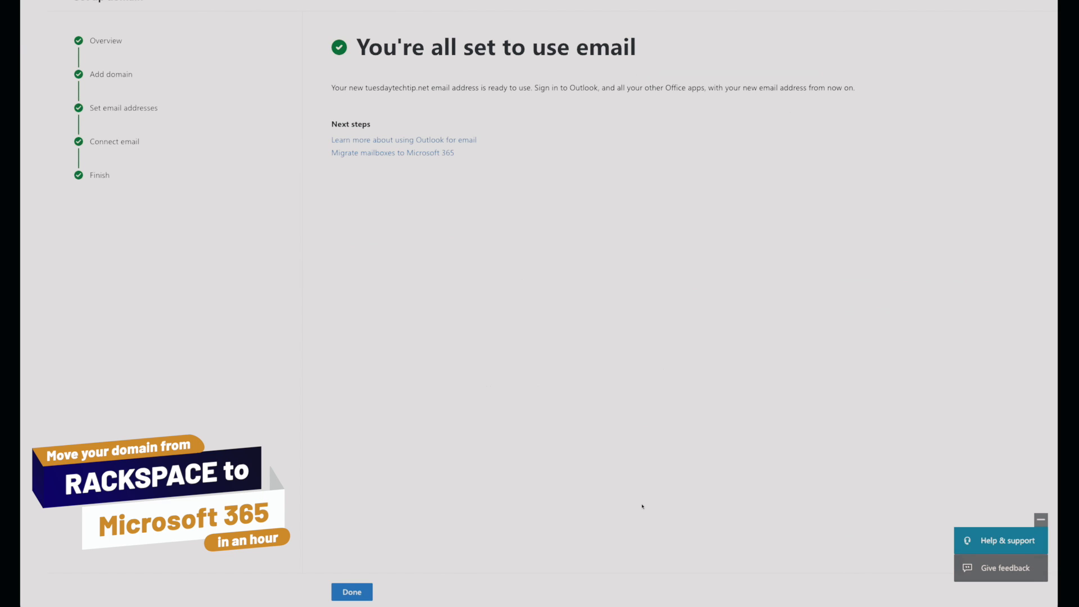
left_click(352, 592)
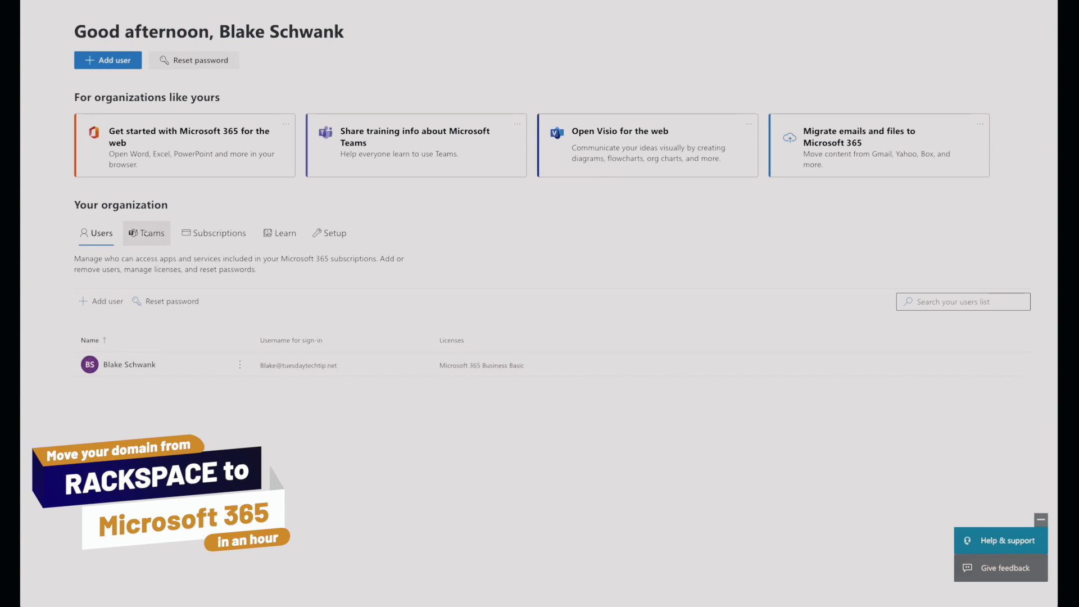
View the organization's subscriptions and open Outlook with the administrator's tuesdaytechtip.net account.
left_click(206, 234)
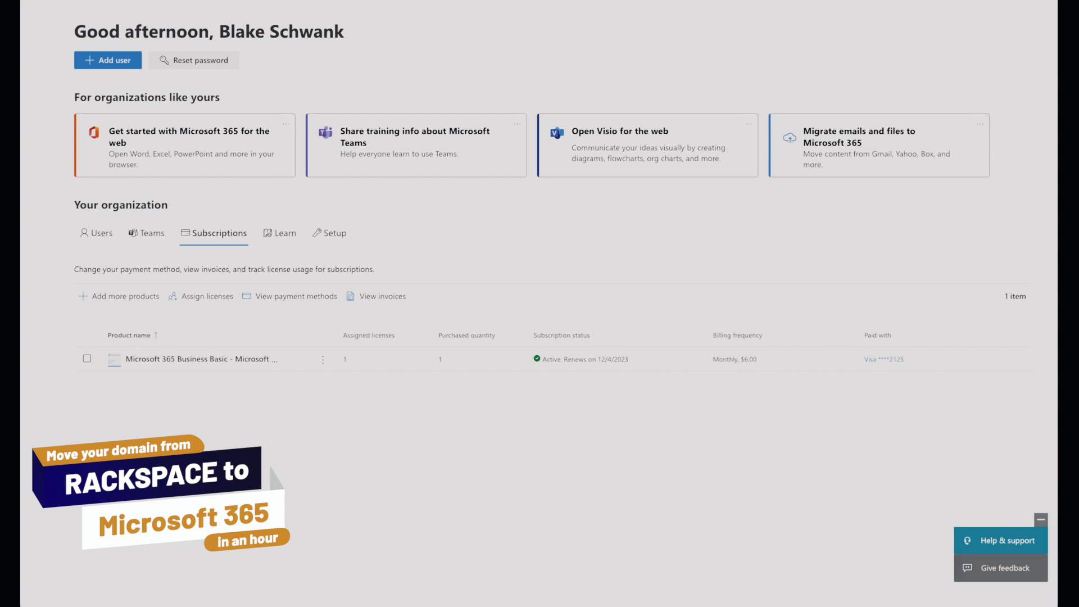
left_click(33, 1)
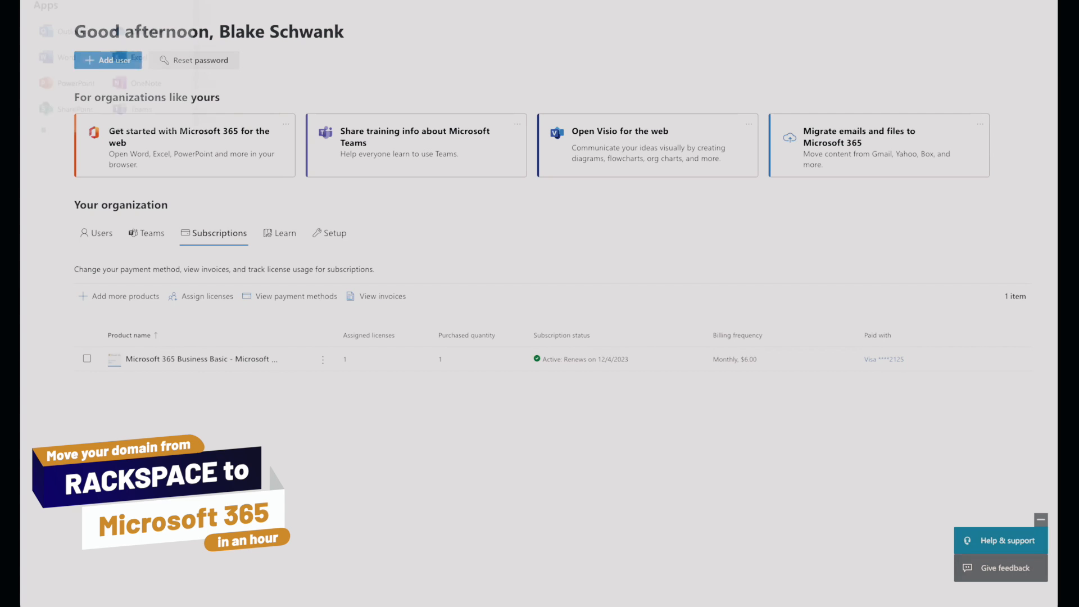
left_click(63, 34)
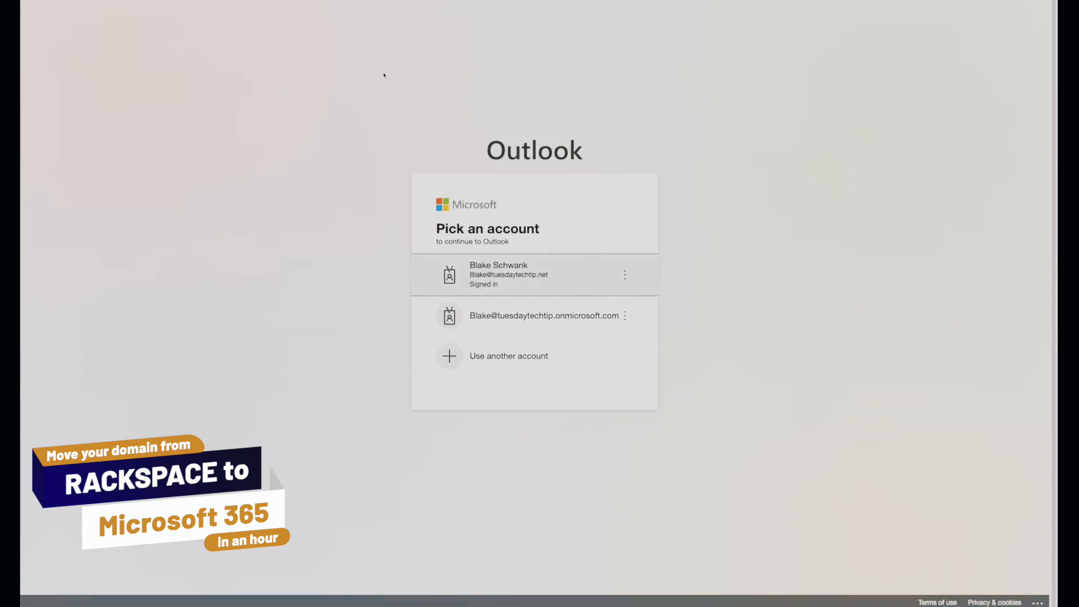
left_click(574, 277)
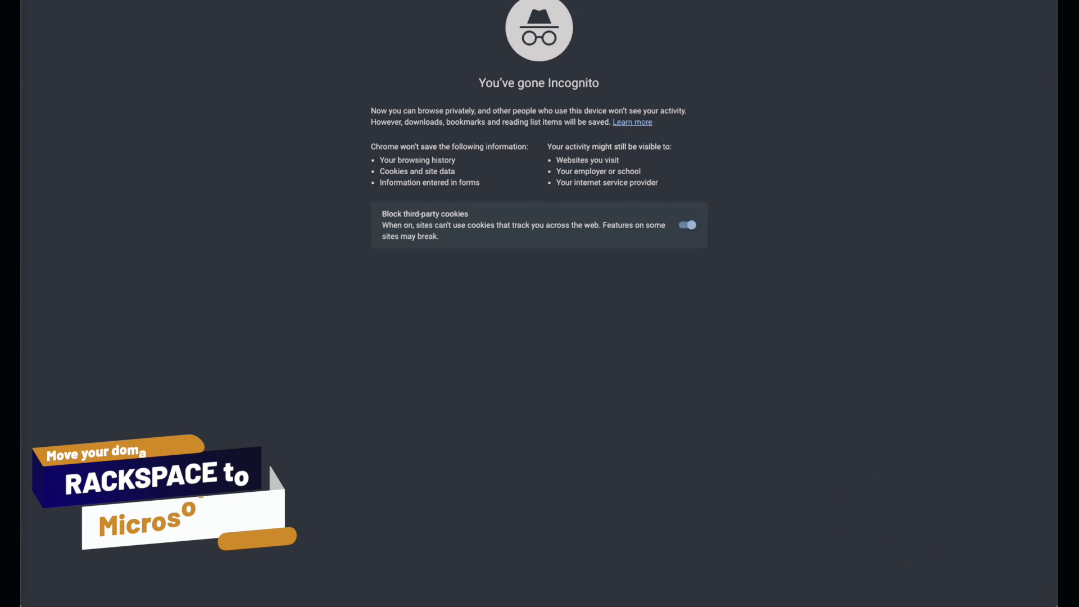
Open the Microsoft 365 home page in an incognito window and check which account is signed in.
type("office")
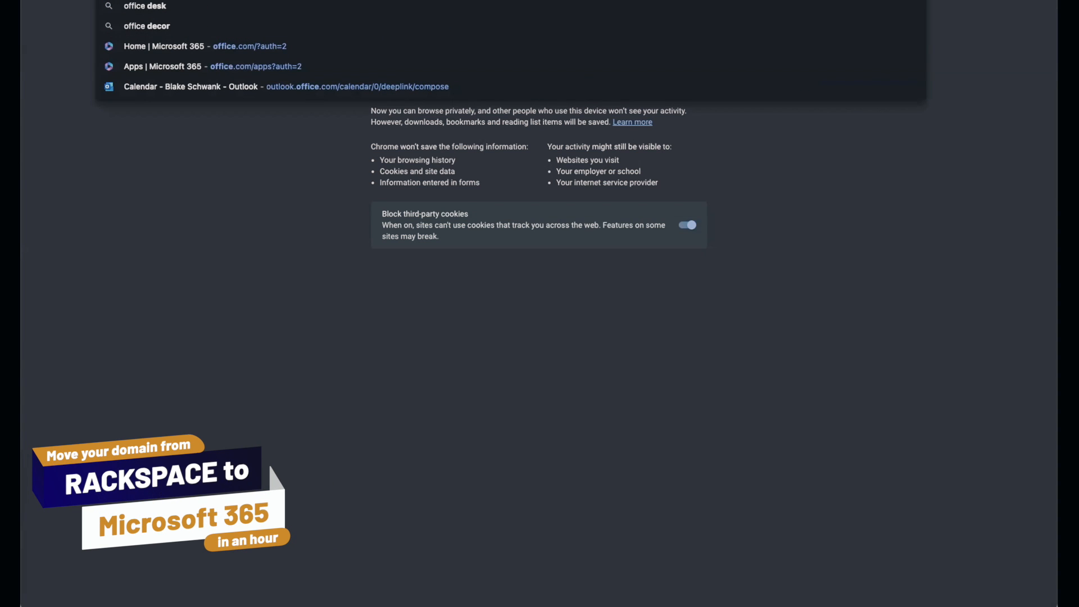
key("Return")
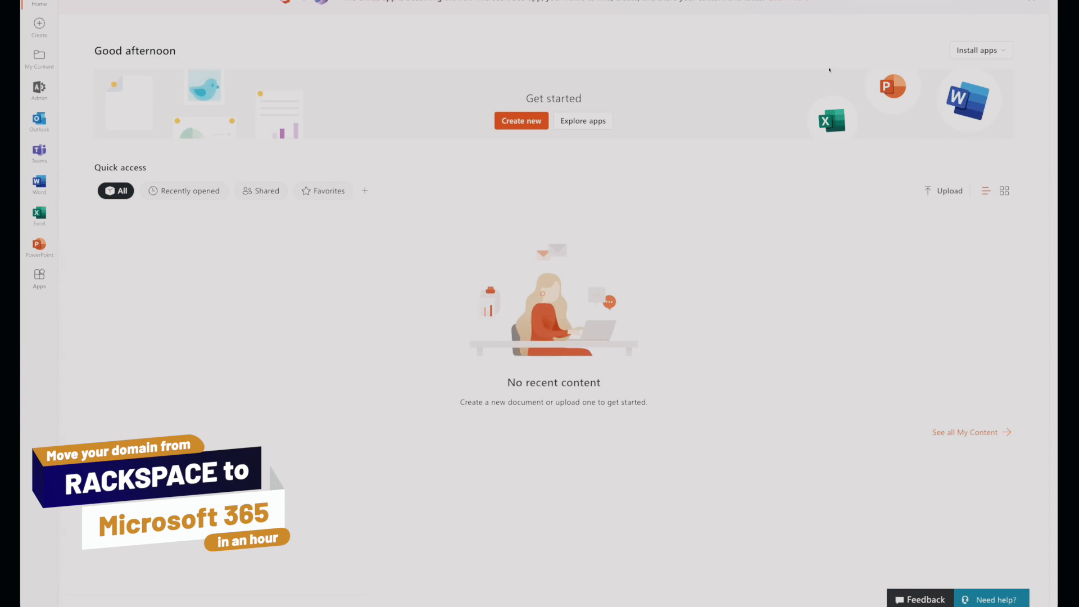
left_click(1041, 0)
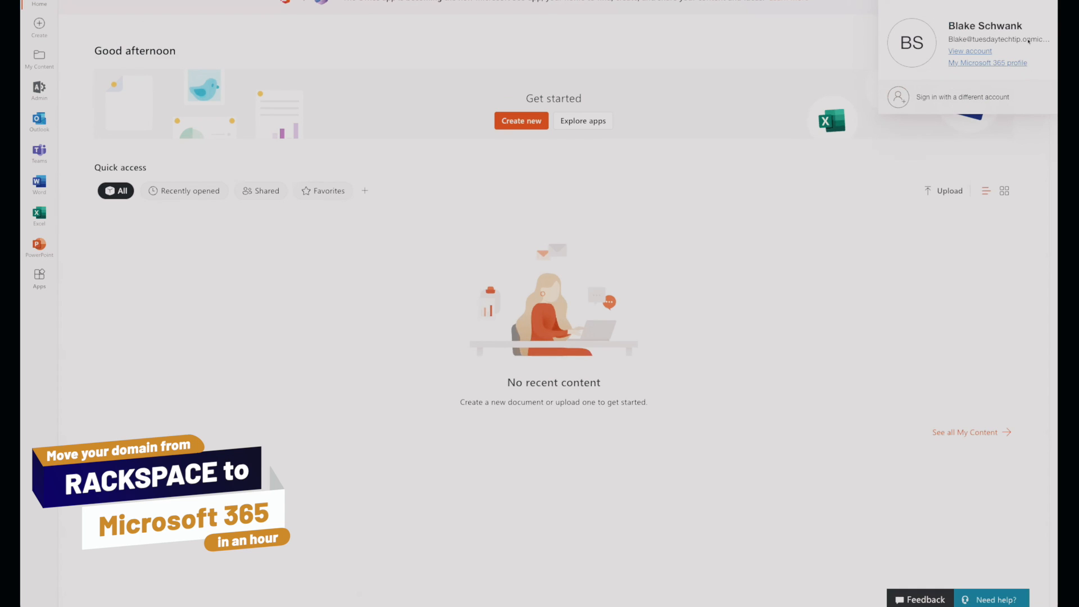
left_click(1037, 1)
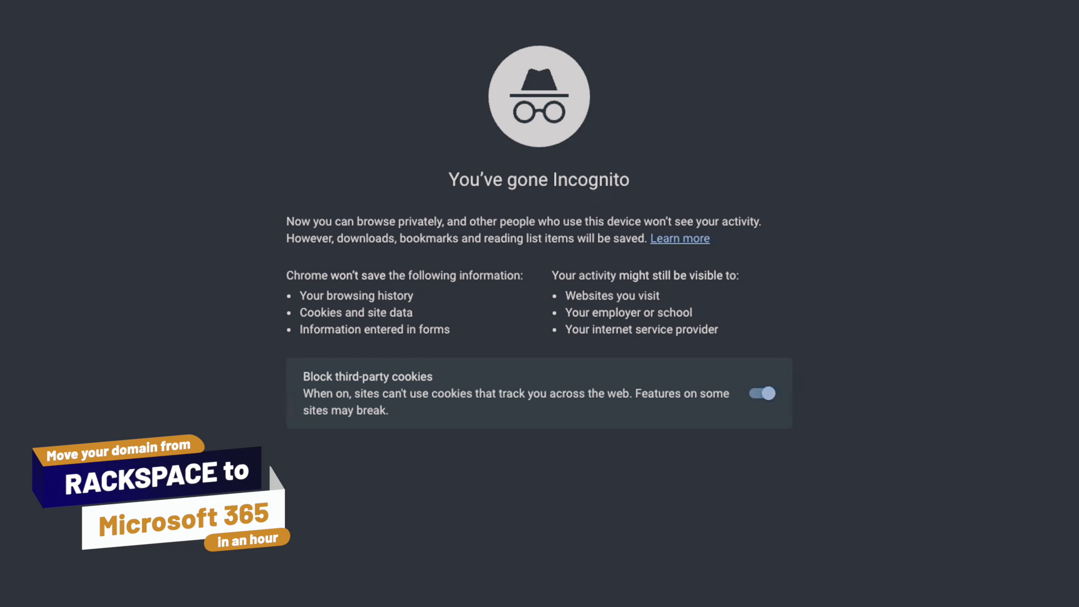
Open office.com in the incognito window and start signing in to Microsoft 365.
type("office.com")
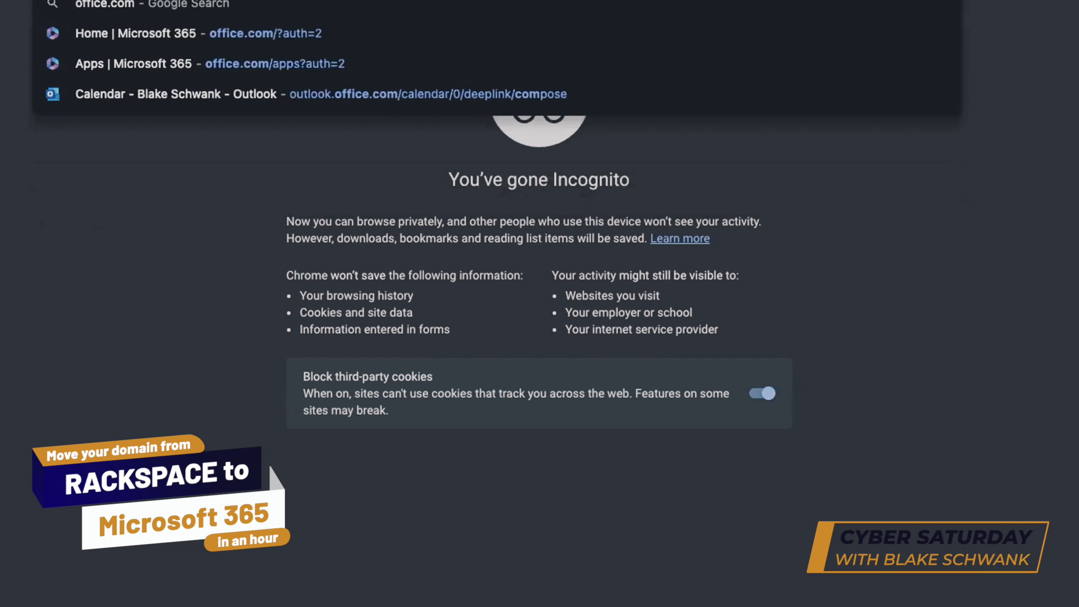
key("Return")
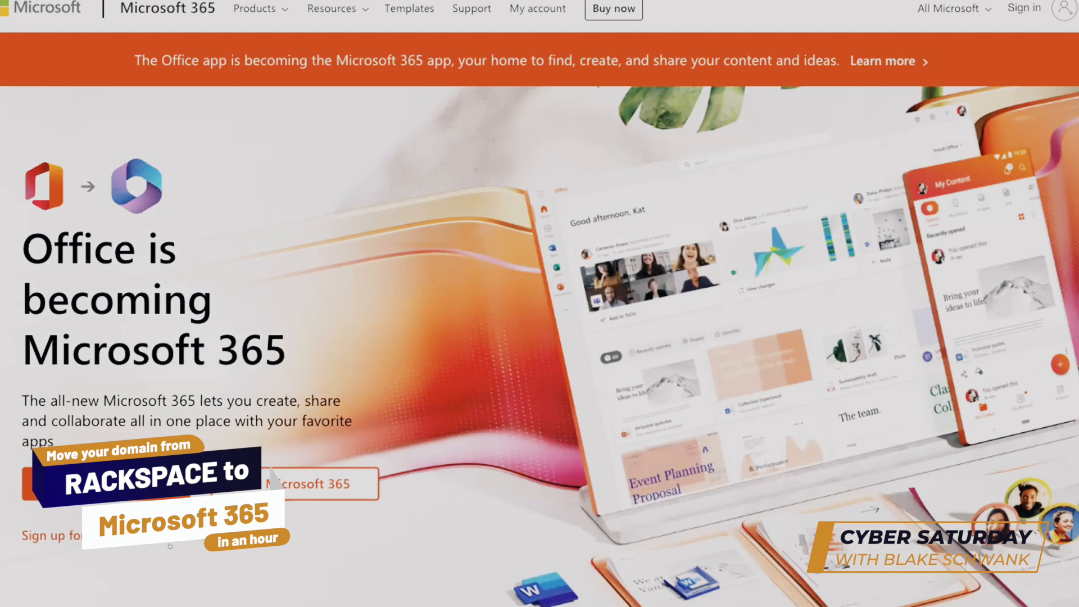
left_click(271, 477)
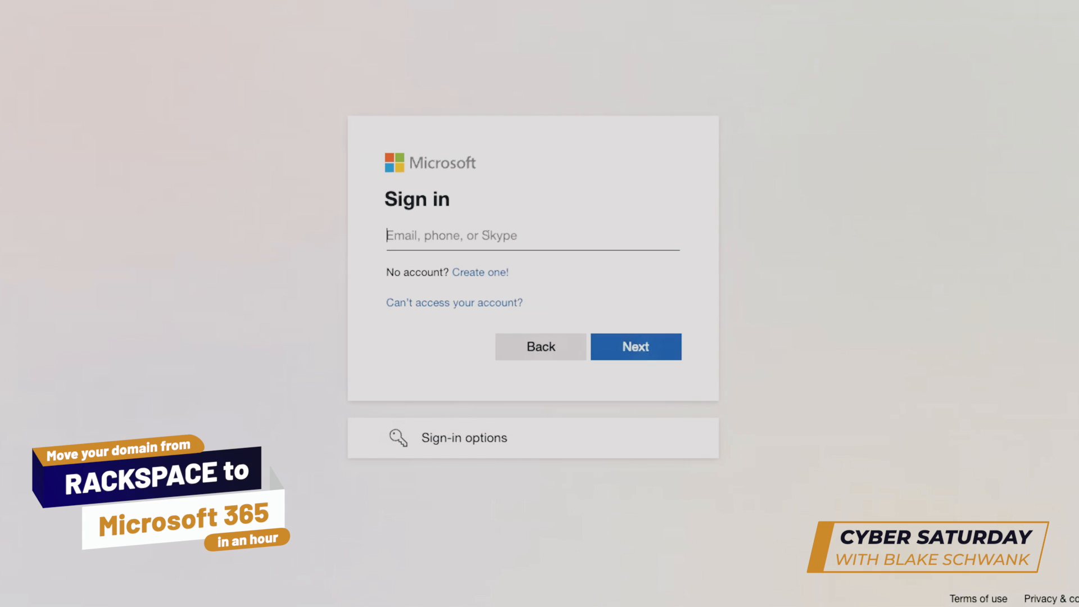
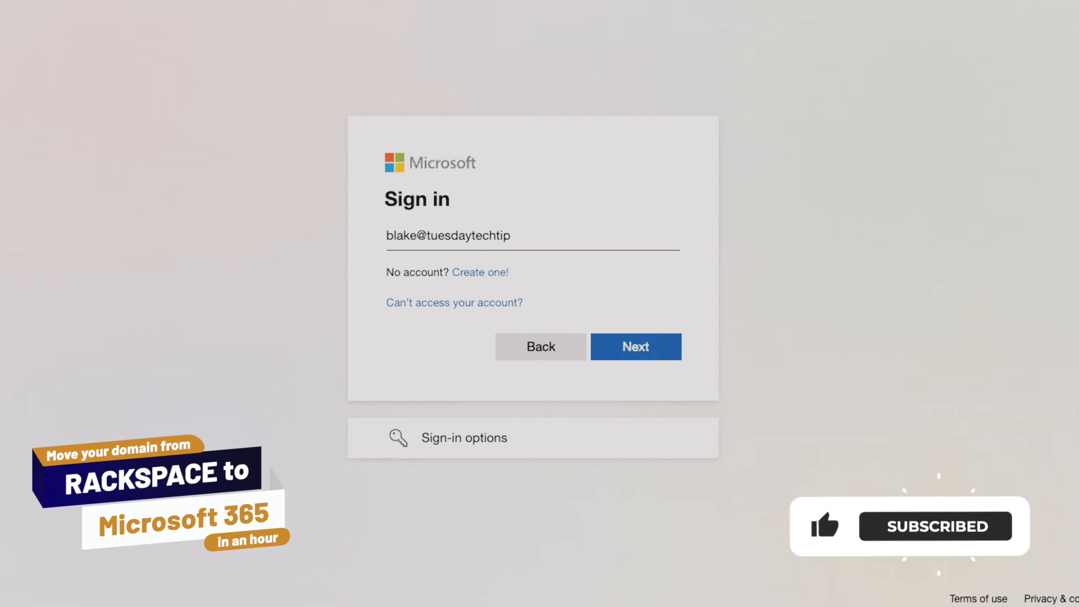
Enter the administrator's tuesdaytechtip.net email address as the sign-in account and continue to the password prompt.
key("Tab")
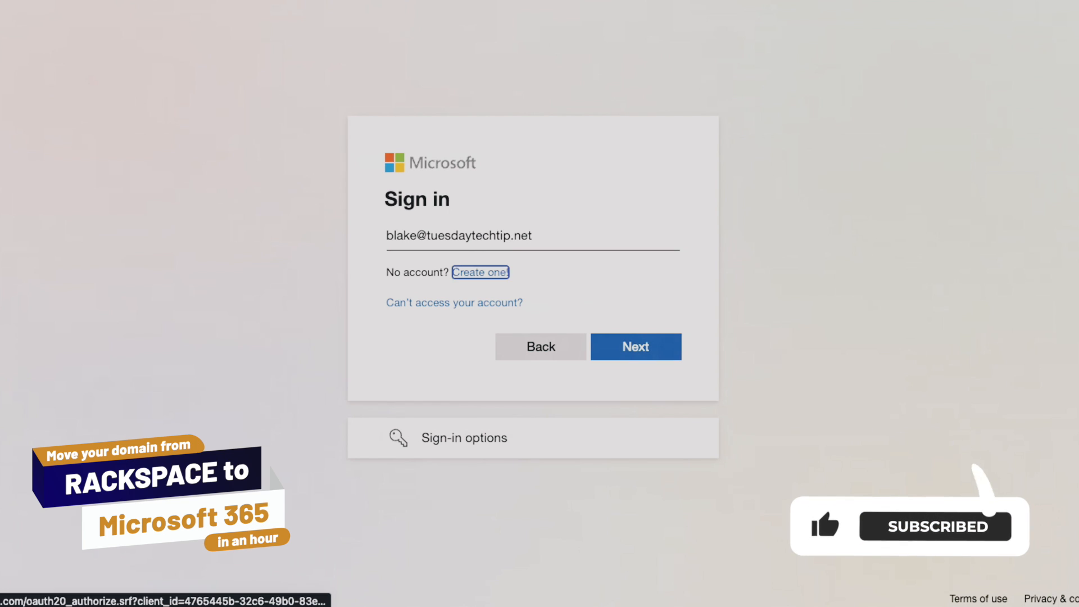
left_click(649, 350)
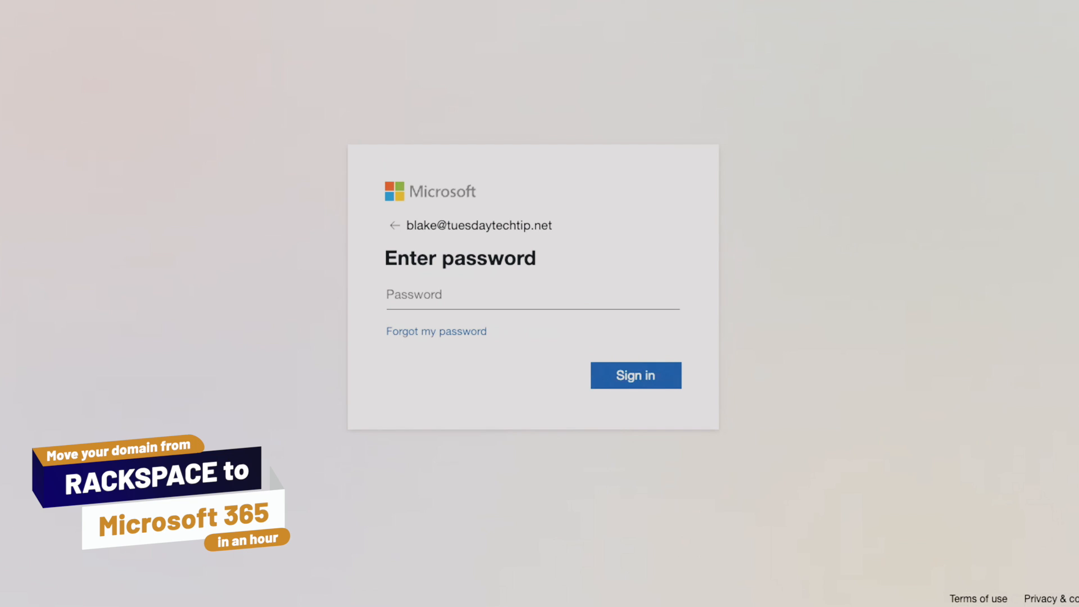
Paste the account password, sign in and decline to stay signed in.
left_click(476, 291)
right_click(477, 291)
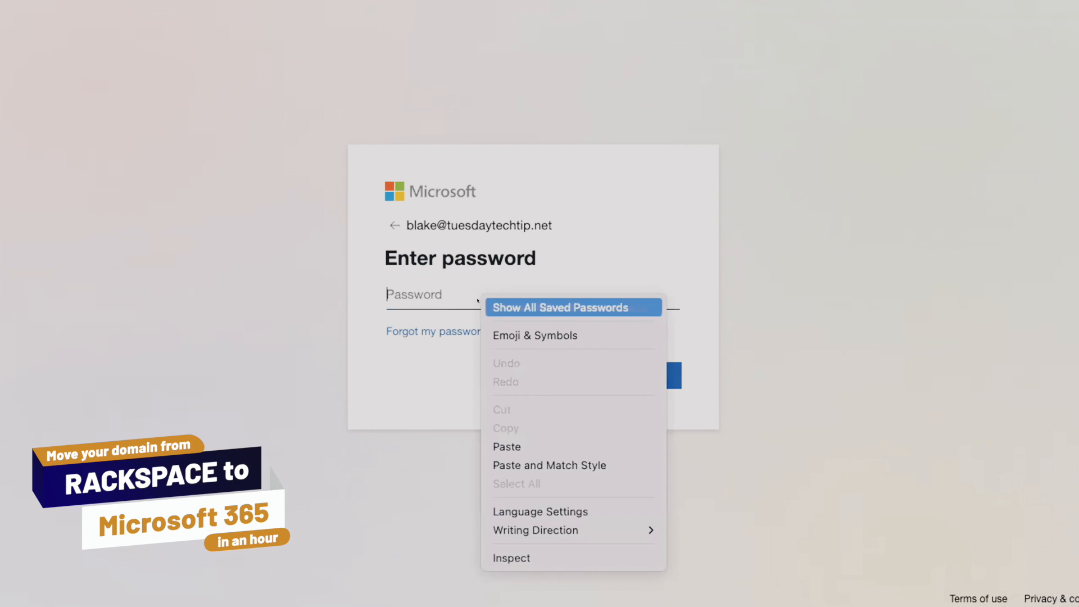
left_click(529, 445)
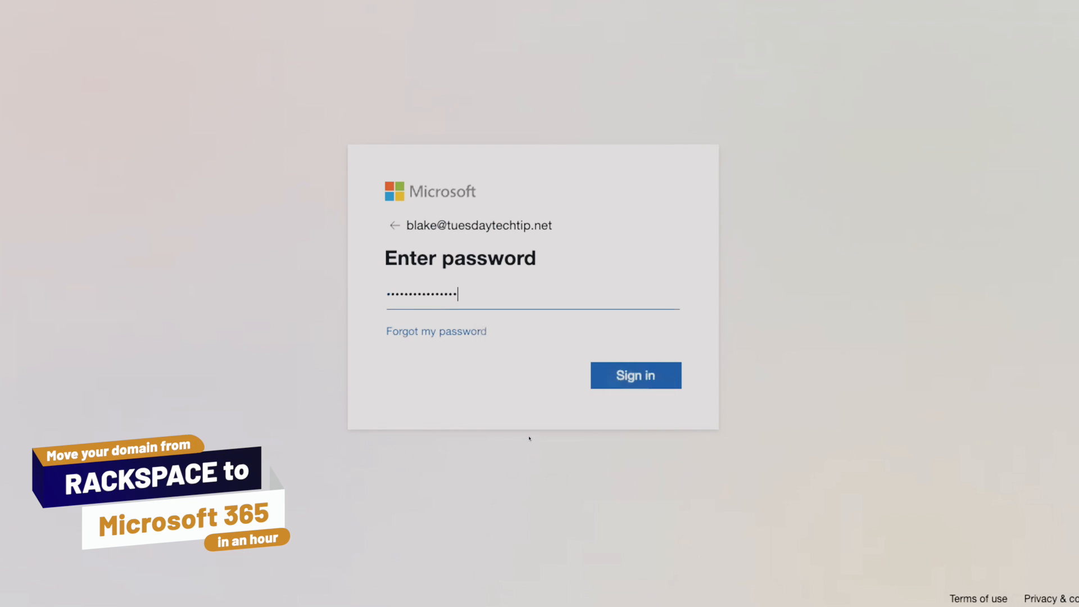
left_click(628, 375)
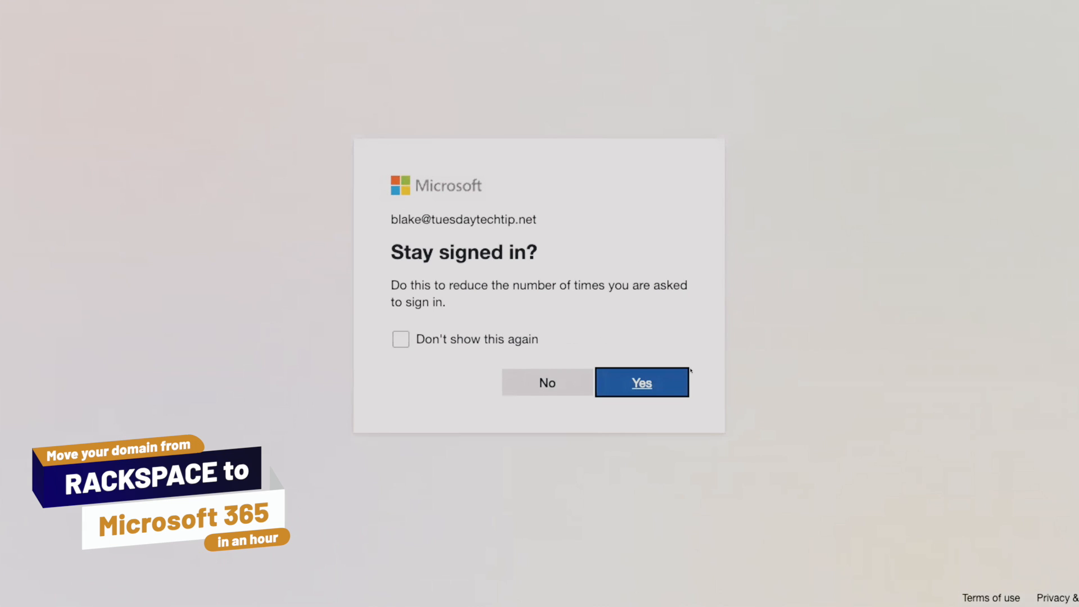
left_click(516, 392)
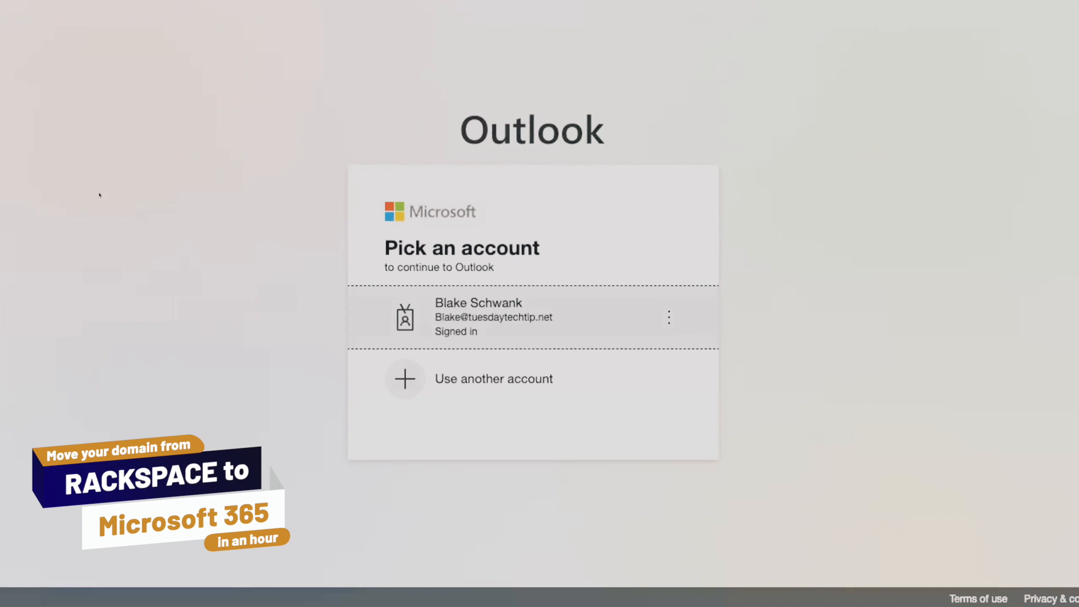
Continue to Outlook with the signed-in tuesdaytechtip.net account and open the Inbox under Favorites.
left_click(531, 318)
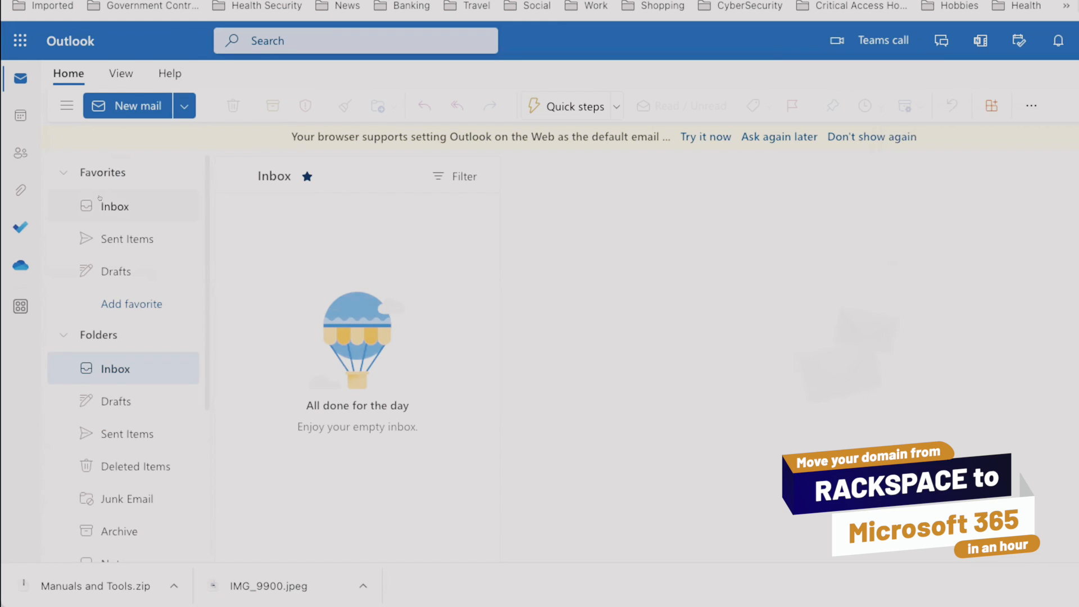
left_click(109, 210)
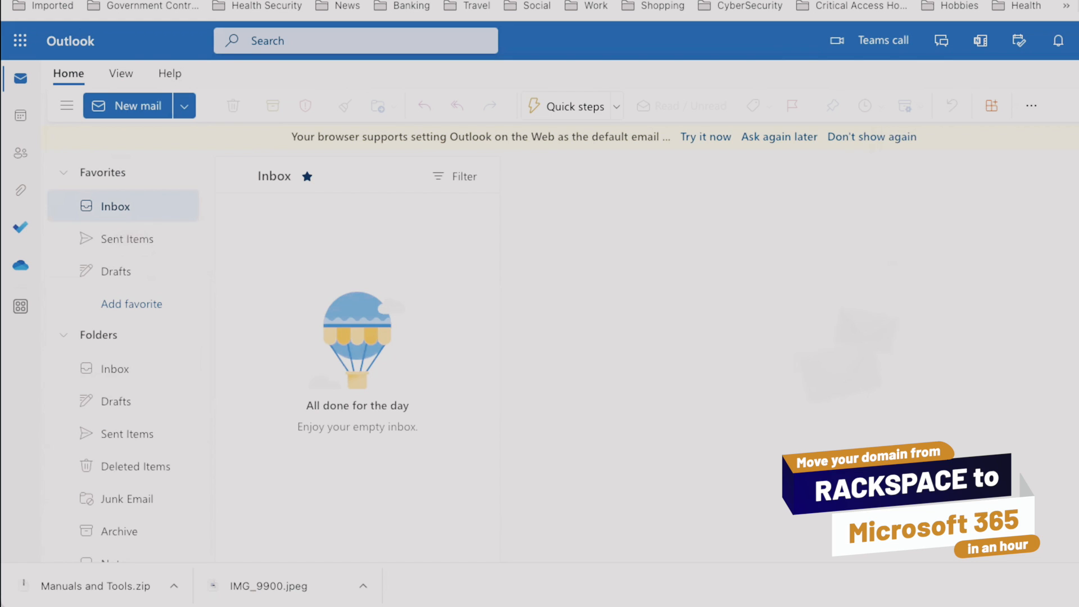
Search Google for "yahoo mail" in a new browser tab and open the Yahoo! Mail site.
key("super+t")
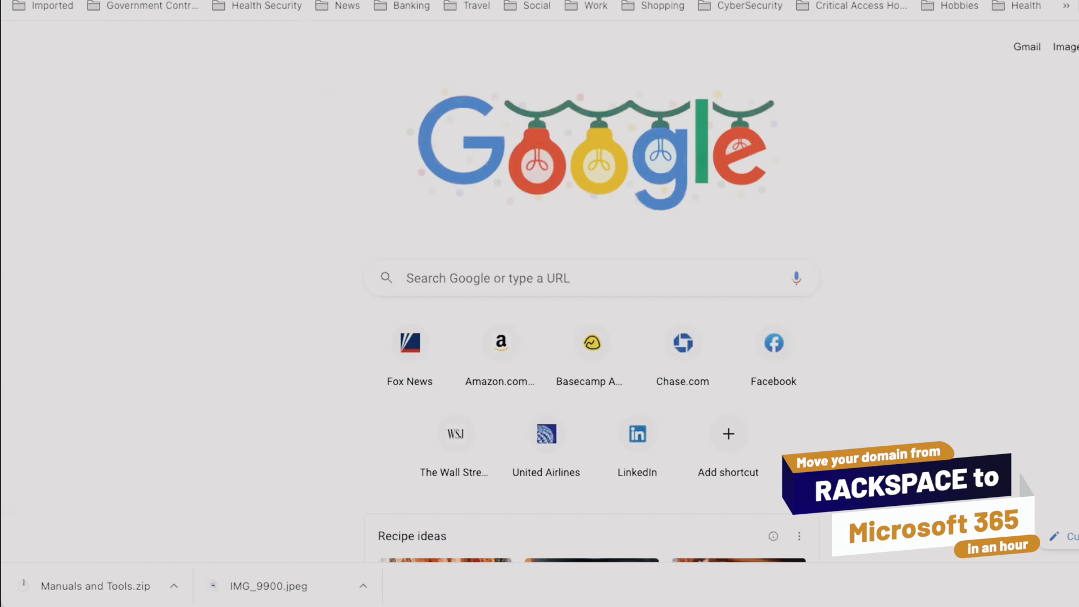
key("super+l")
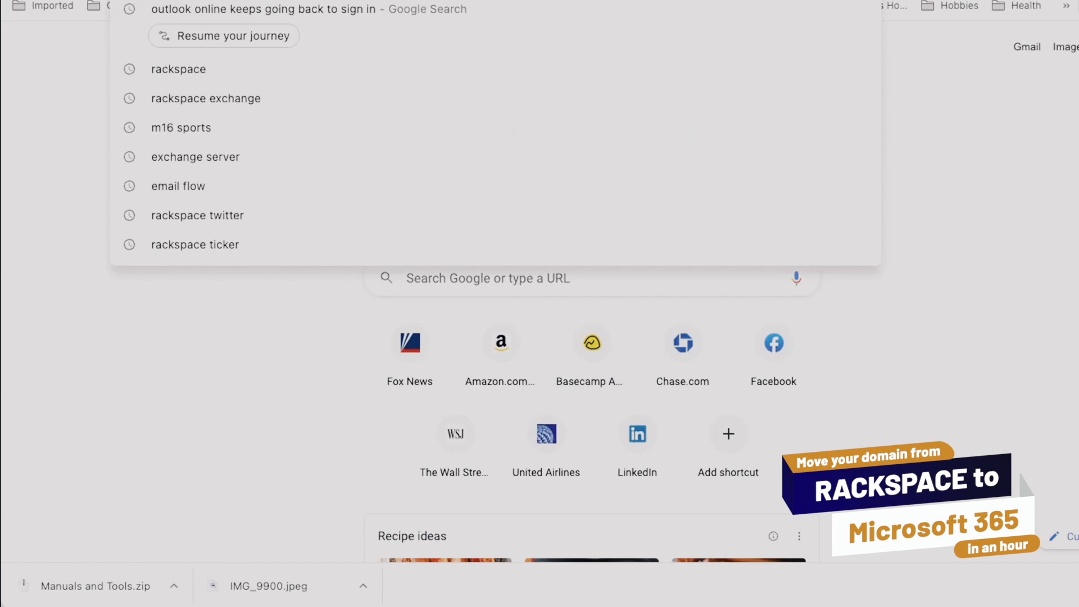
type("yahoo")
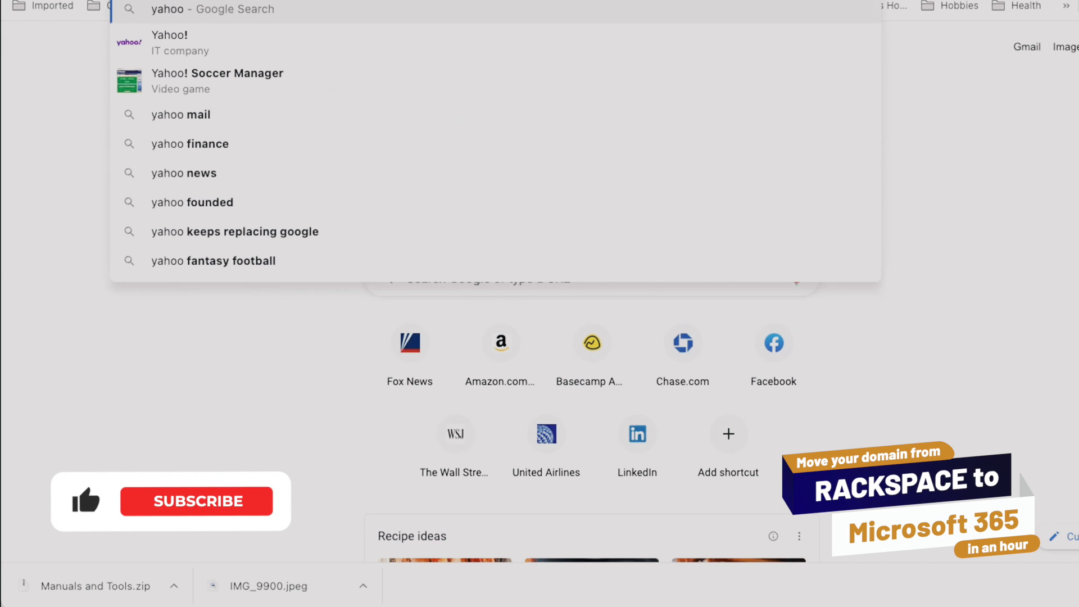
key("Down")
key("Down")
key("Down")
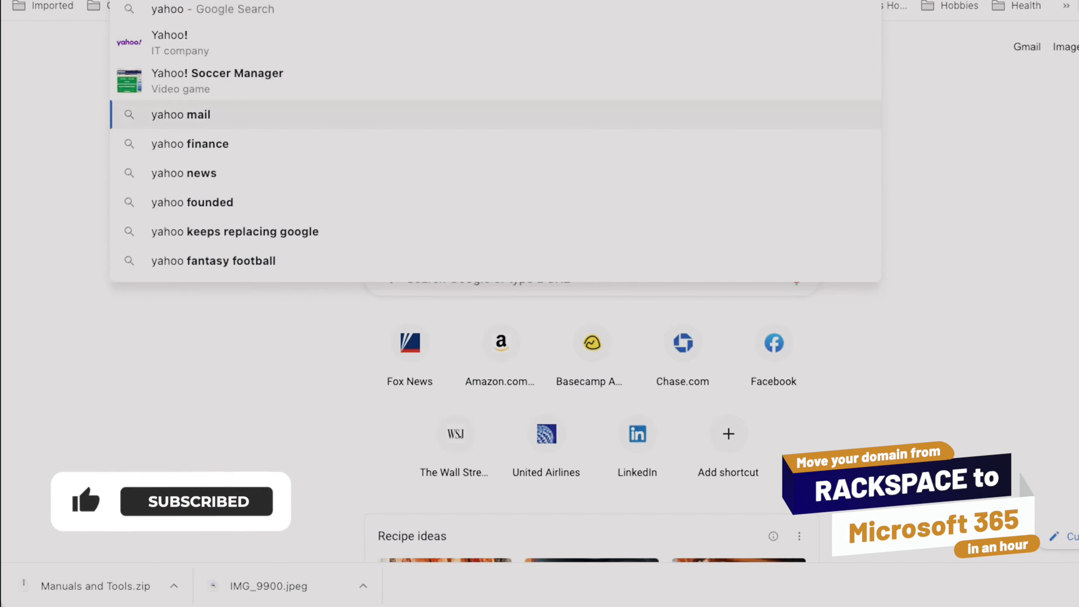
key("Return")
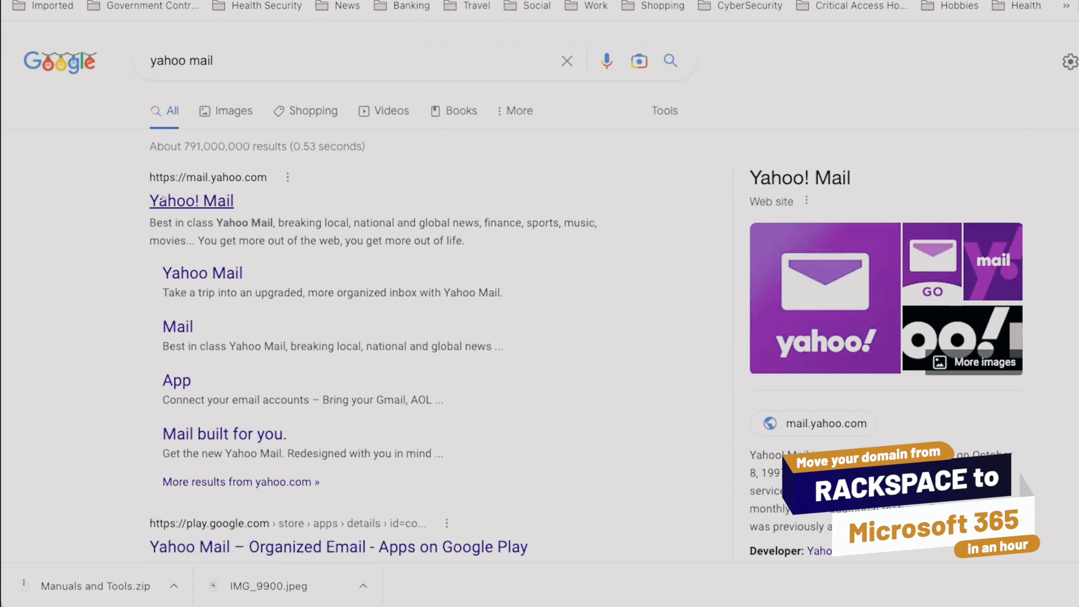
left_click(215, 199)
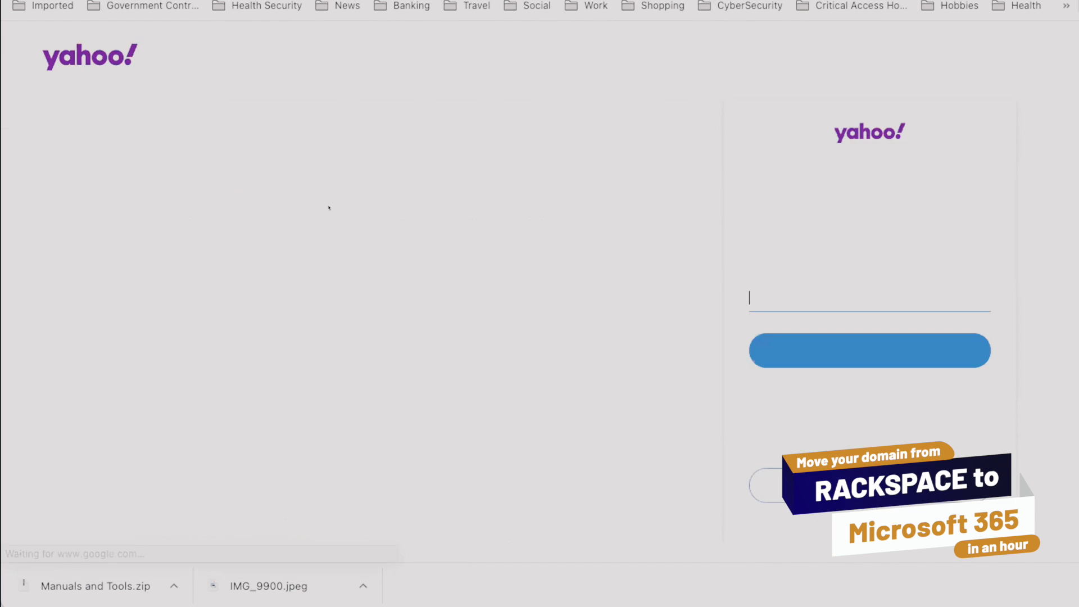
Sign in to Yahoo Mail with the account's username and password.
left_click(976, 299)
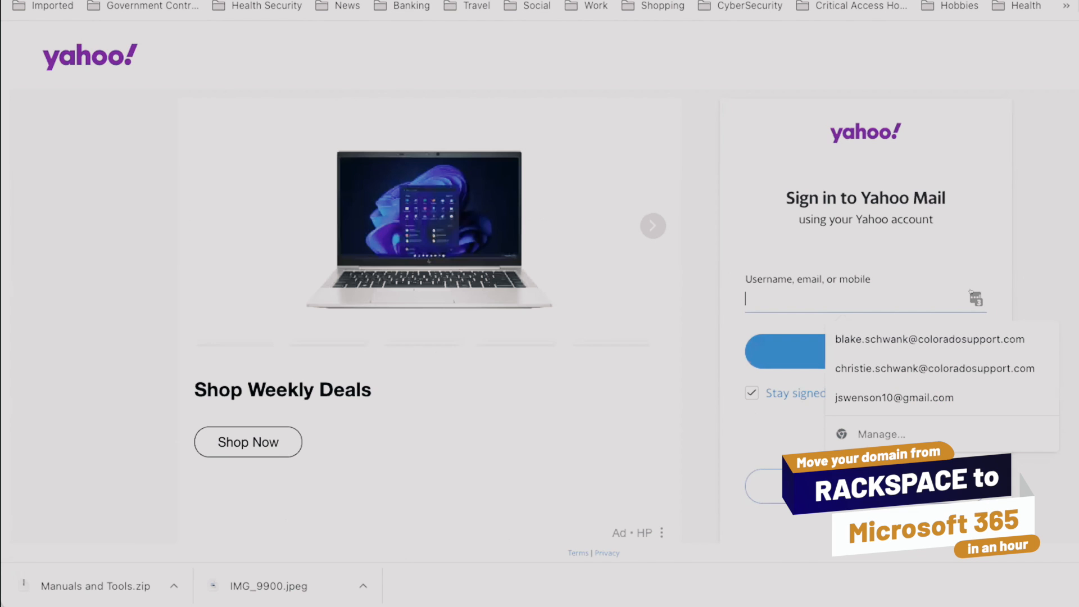
left_click(749, 430)
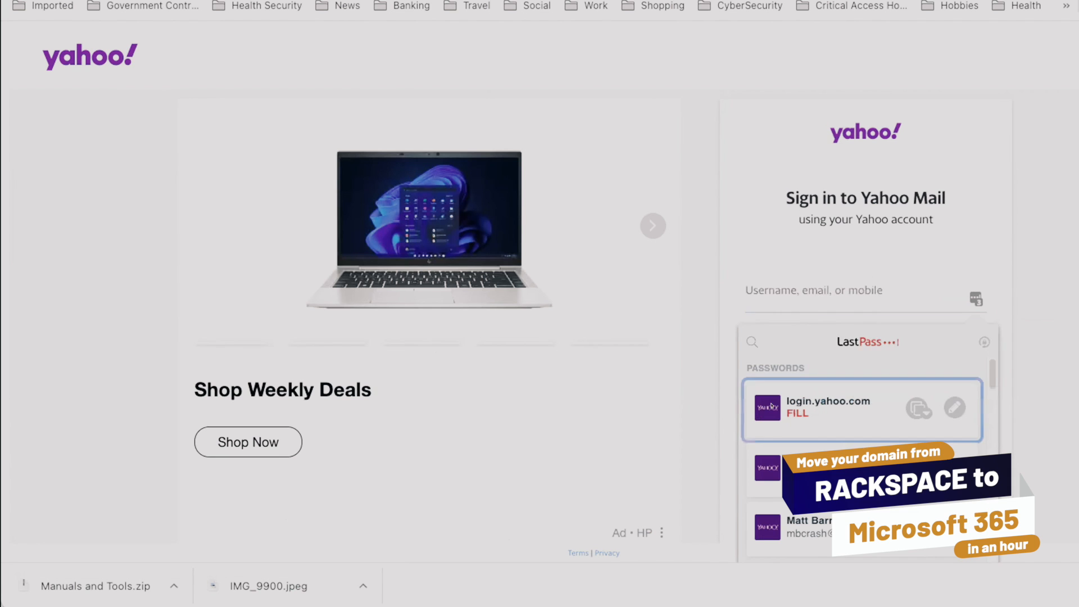
left_click(901, 323)
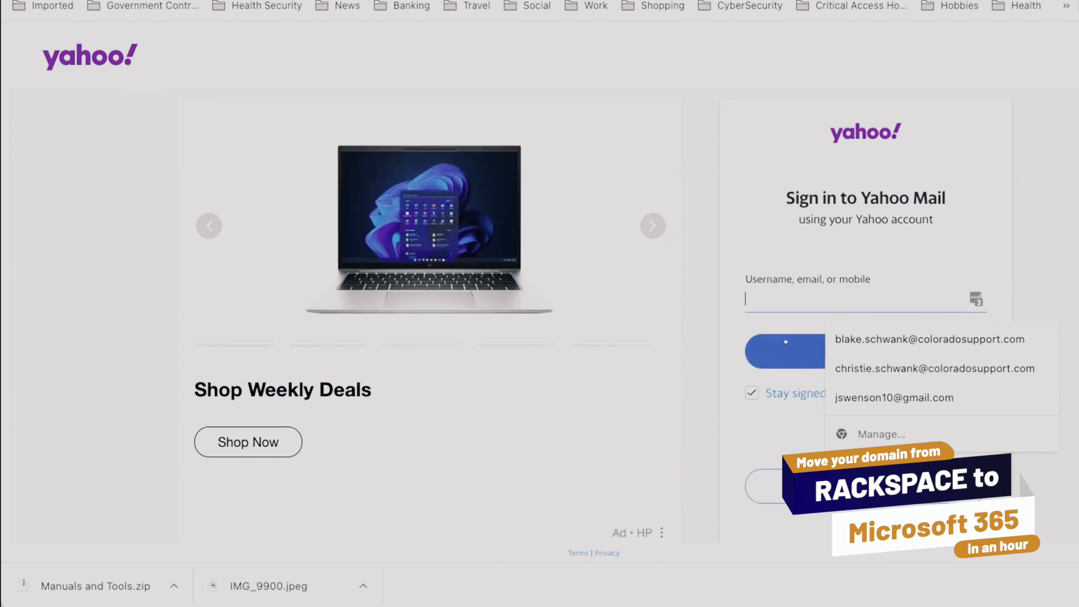
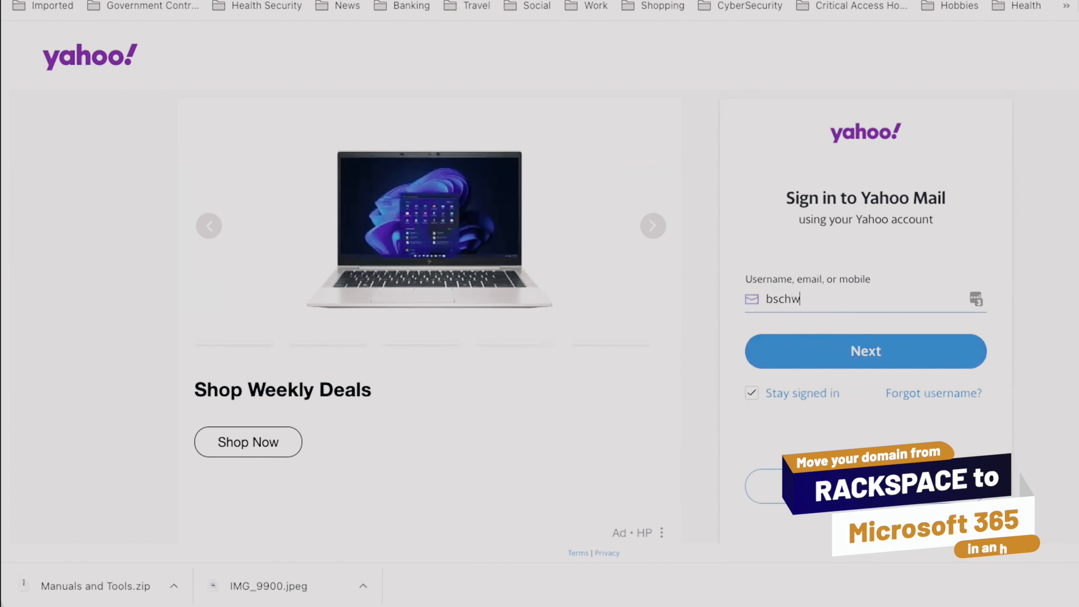
key("Return")
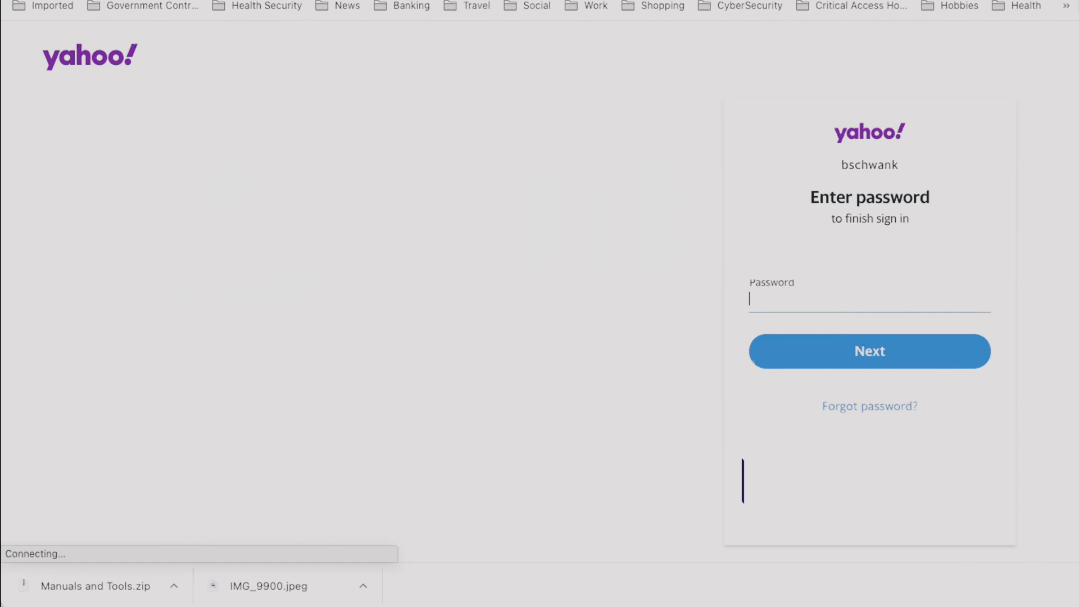
left_click(889, 343)
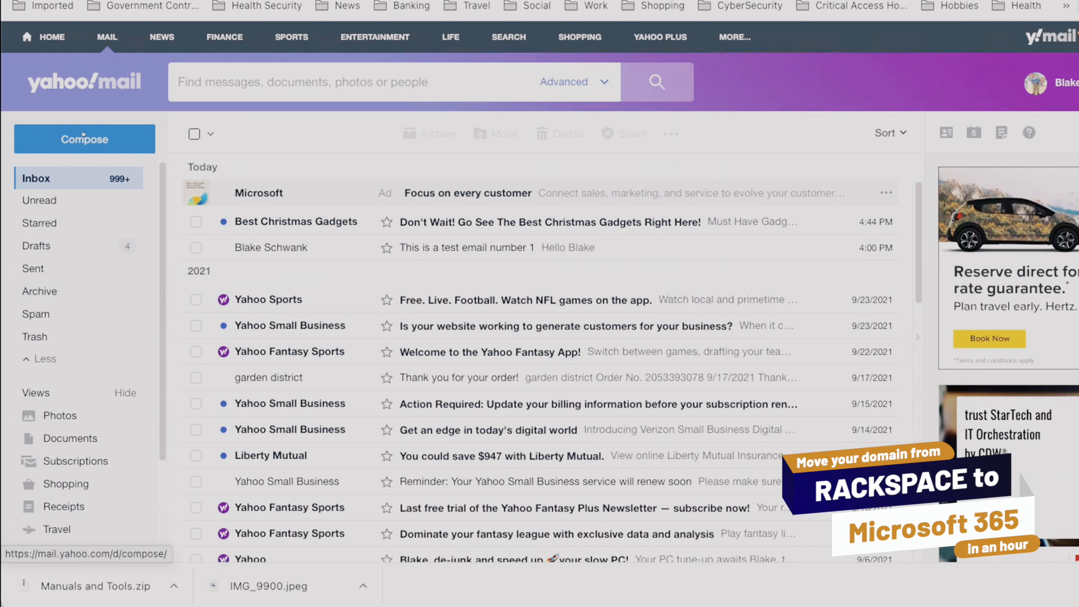
Compose a new Yahoo Mail message addressed to the administrator's tuesdaytechtip.net email address.
left_click(83, 135)
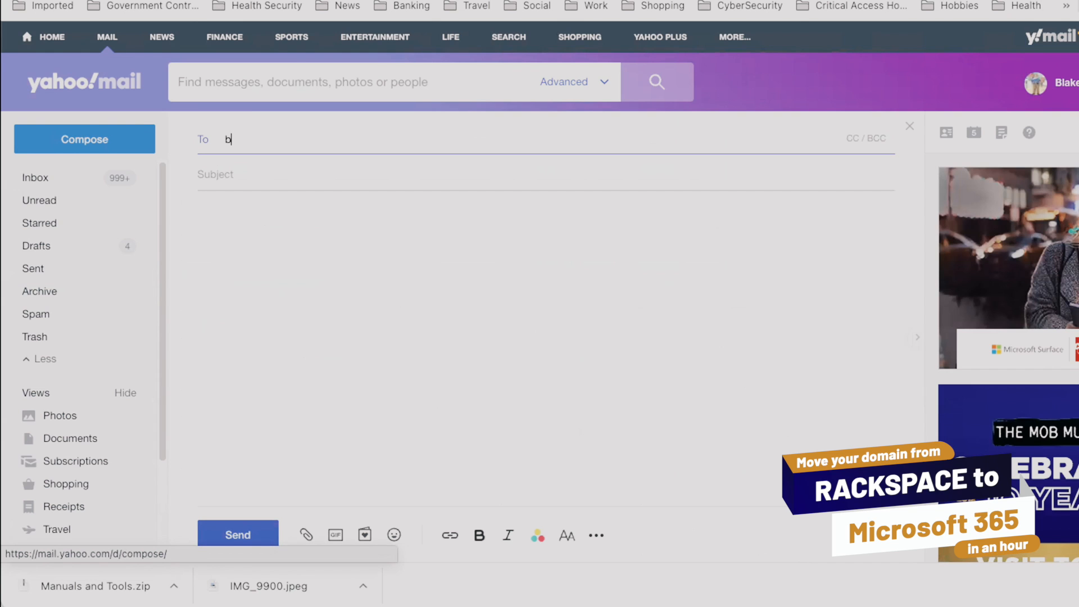
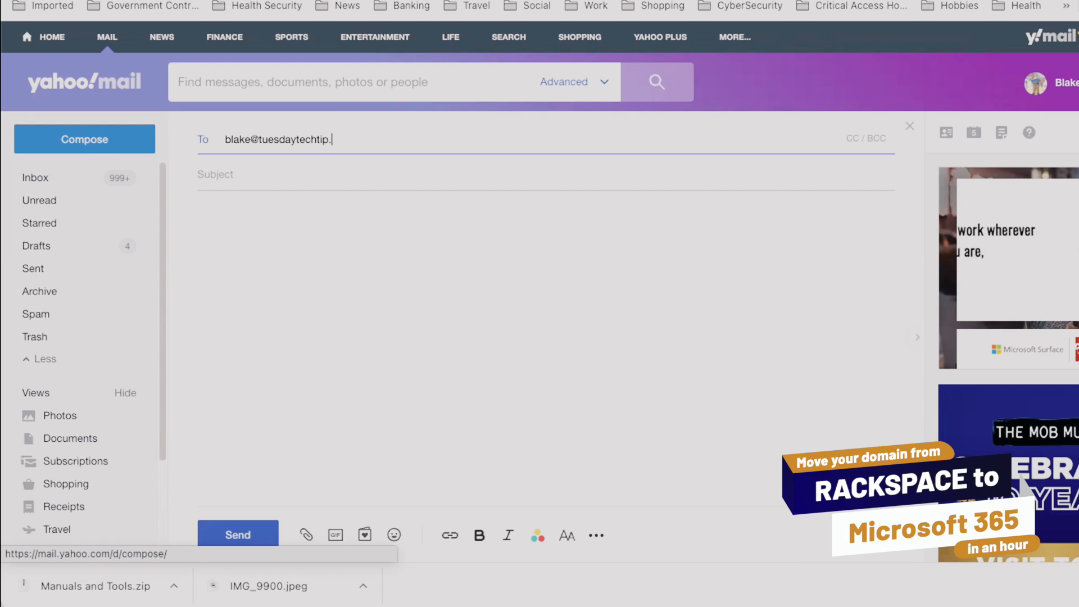
key("Return")
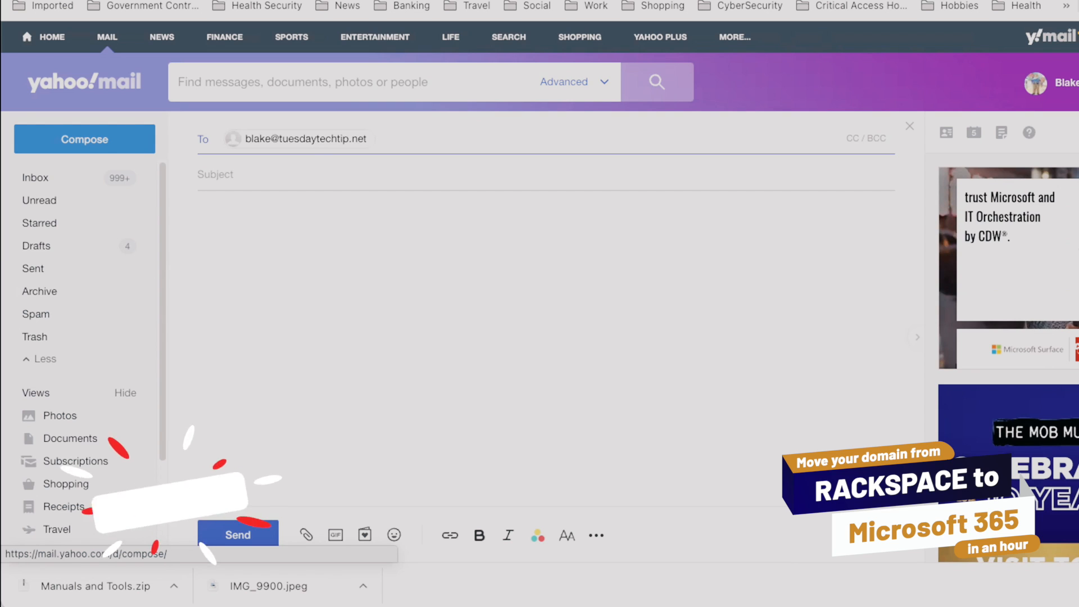
Set the message subject to "Test to tech tips number 01" and send the message with an empty body.
key("Tab")
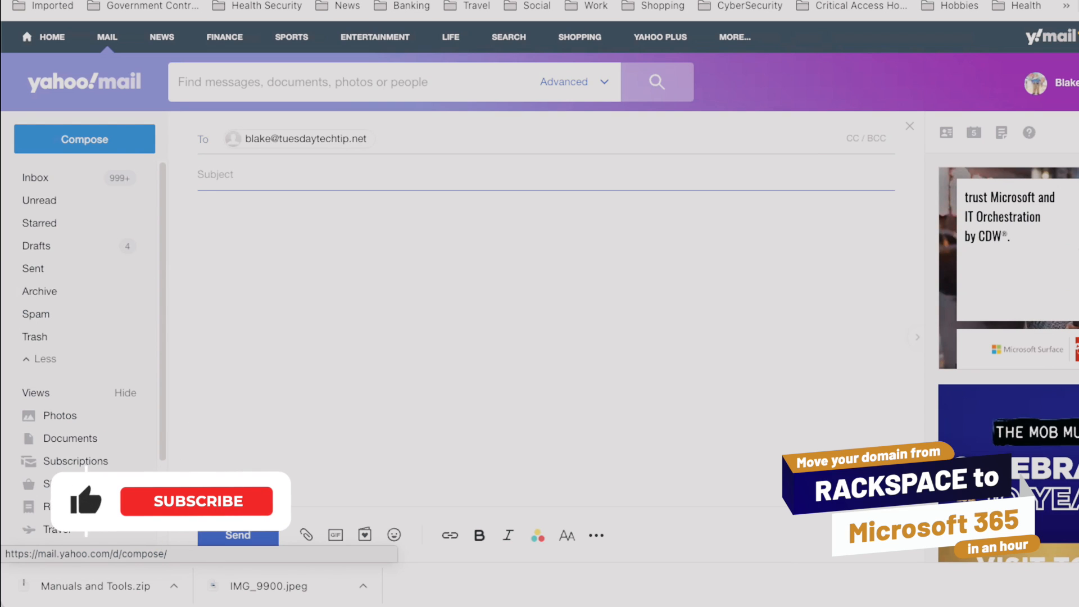
type("Test to te")
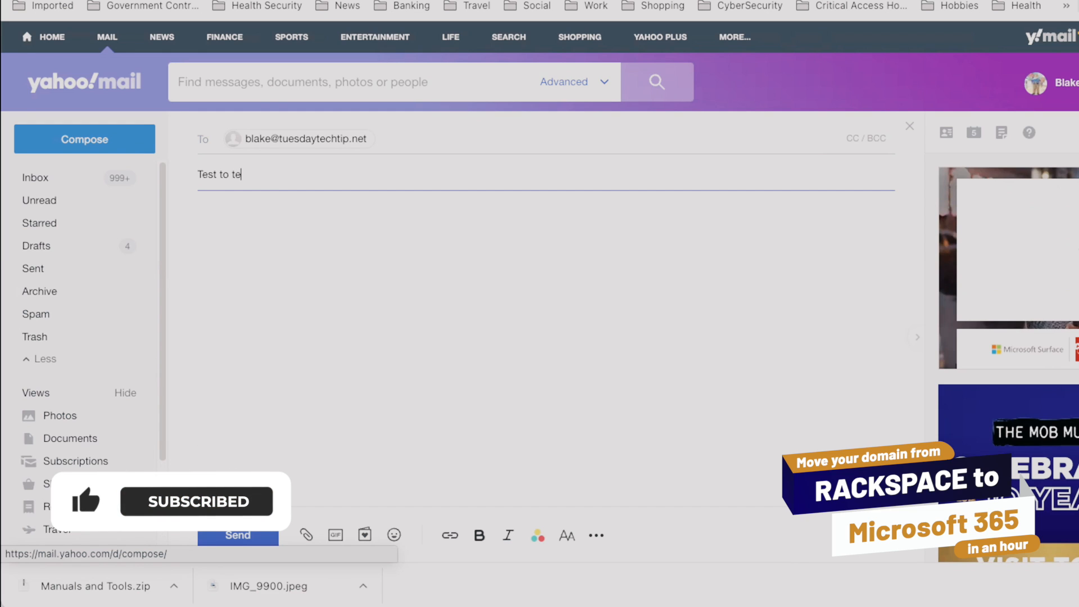
type("ch tips ")
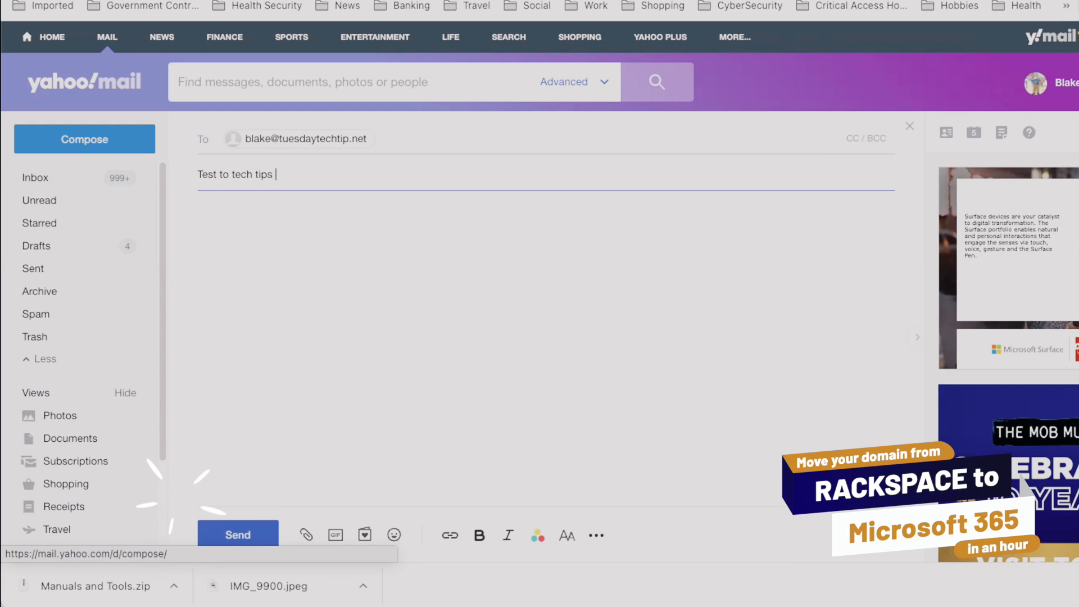
type("number ")
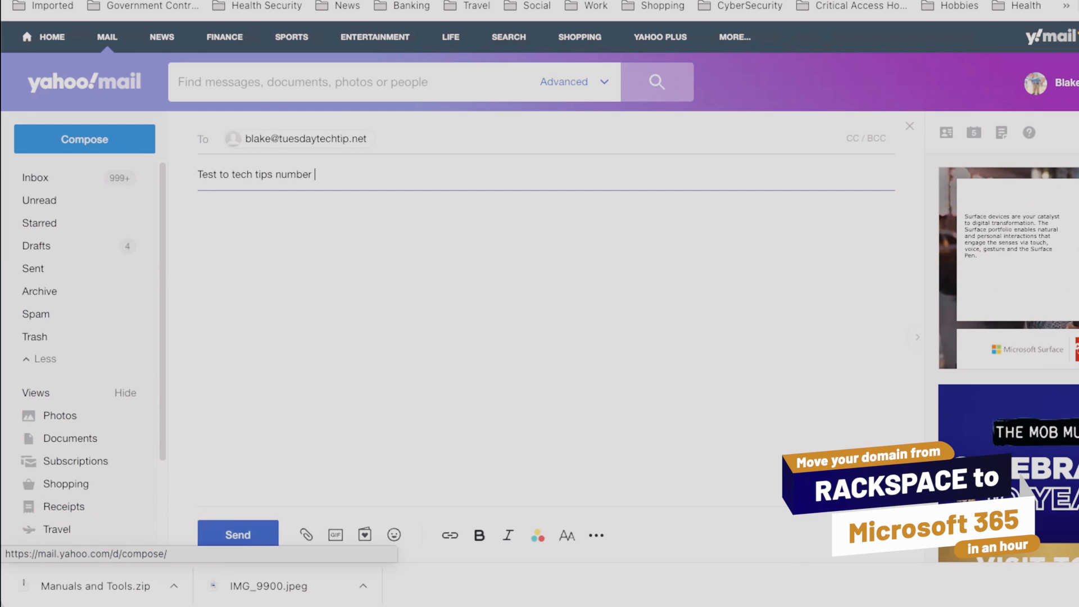
type("01")
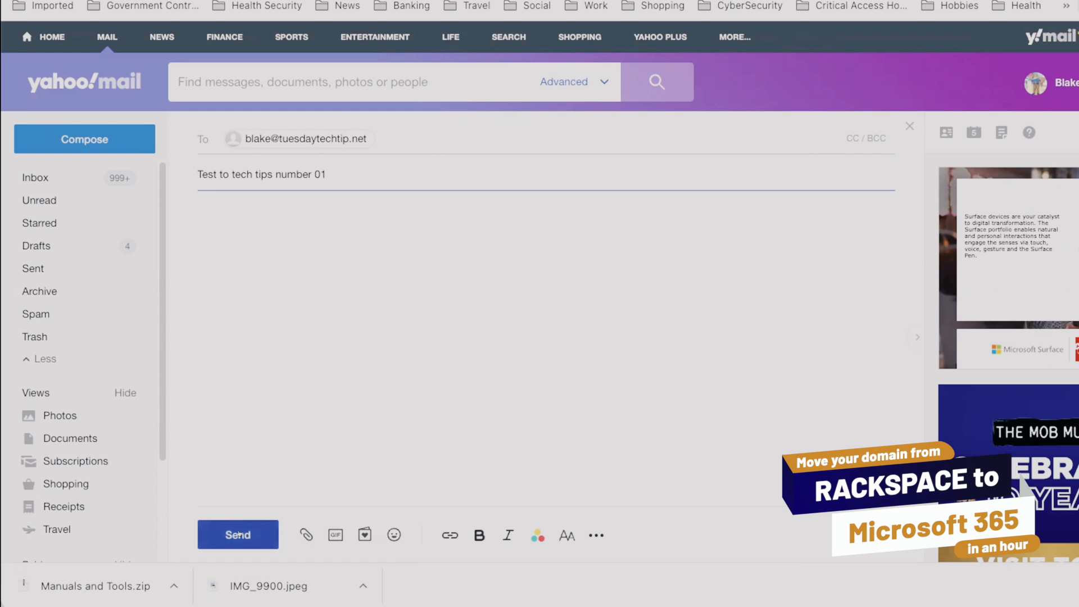
left_click(238, 534)
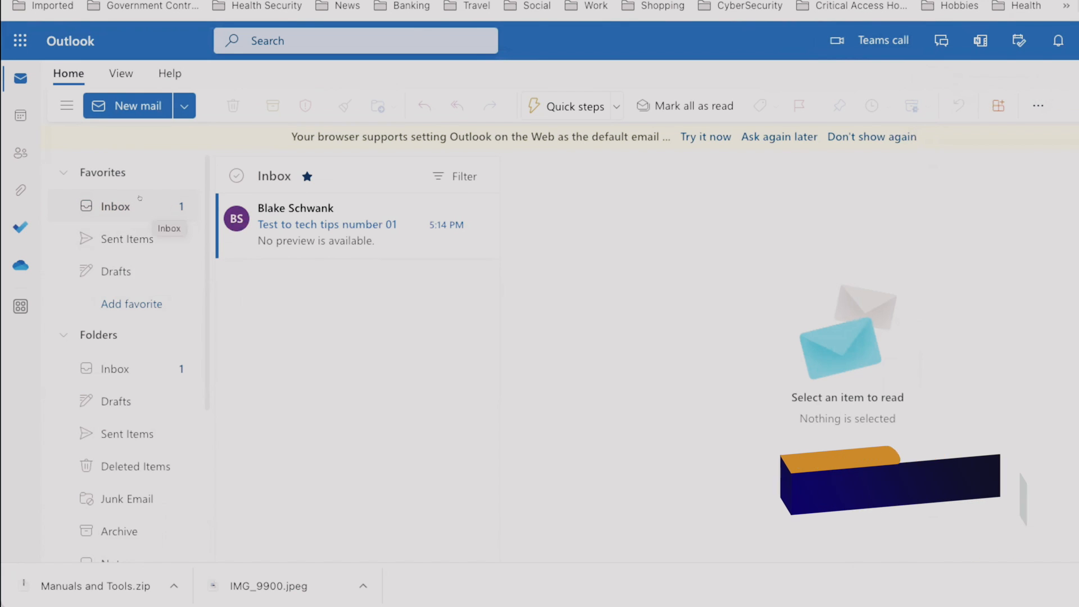
Switch to Outlook and start a new message addressed to the Yahoo account's email address.
left_click(135, 106)
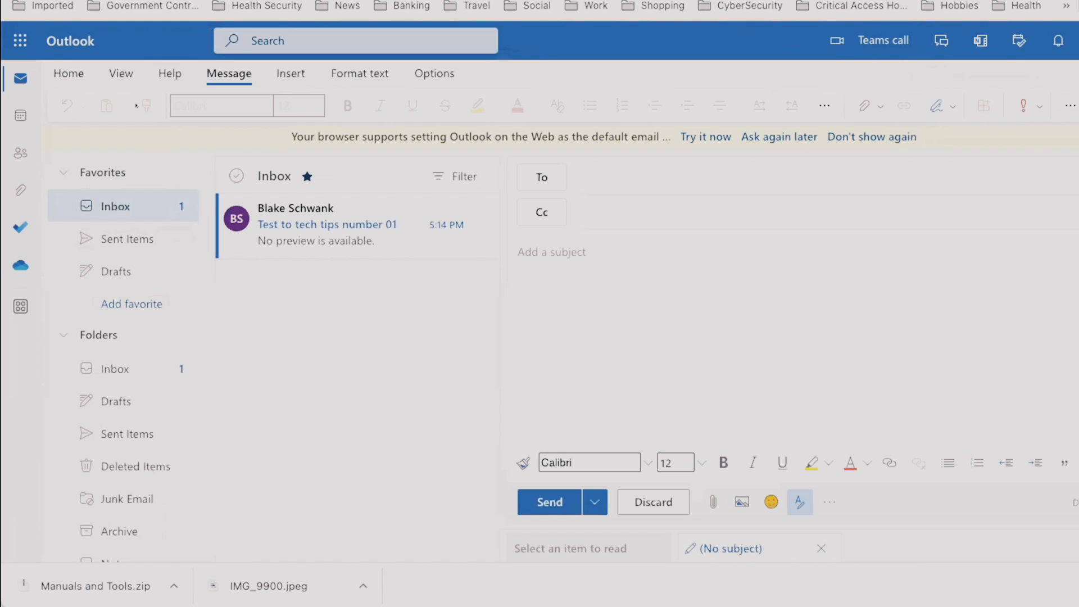
left_click(667, 171)
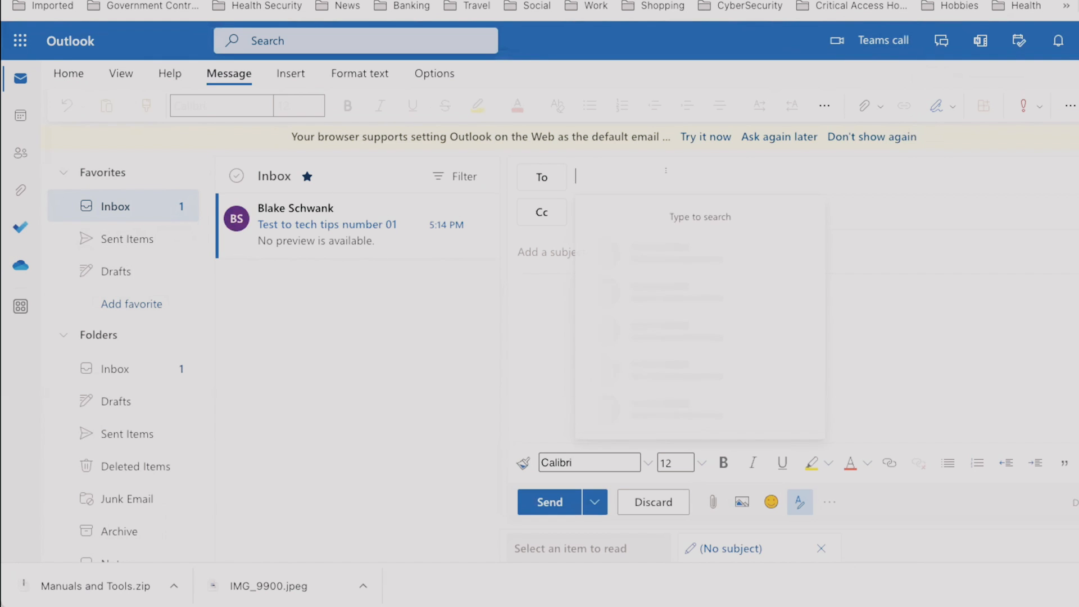
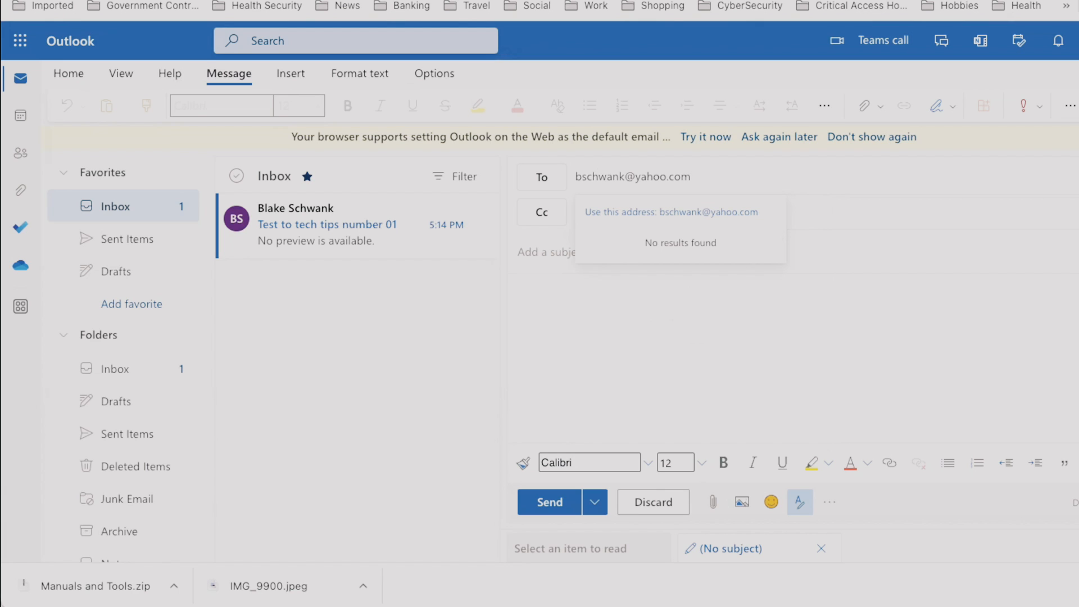
key("Return")
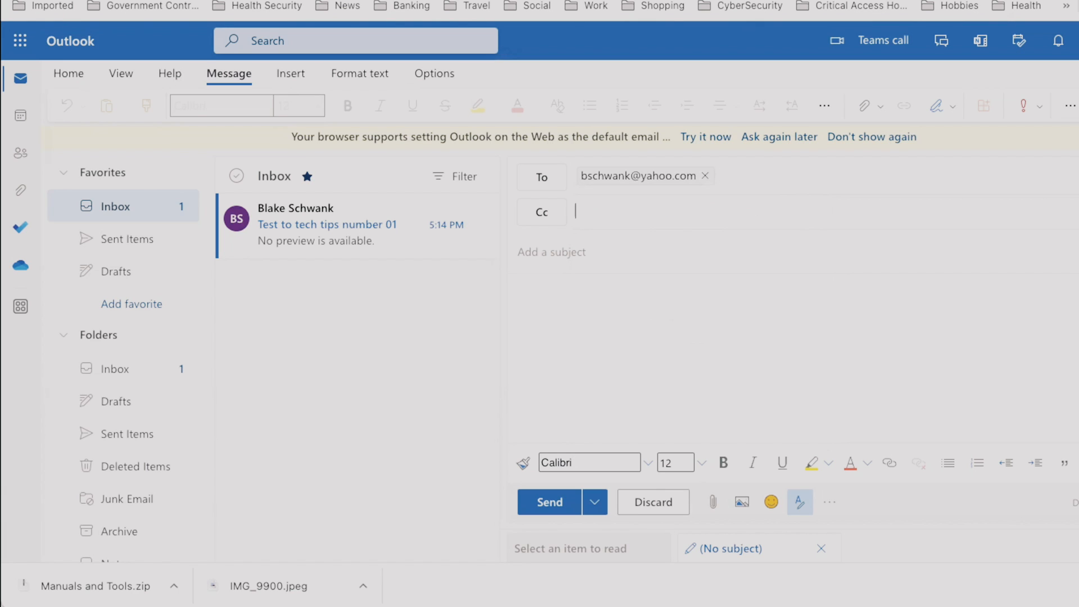
Enter "Test to Yahoo number 01" as the subject of the new Outlook message.
type("Test to")
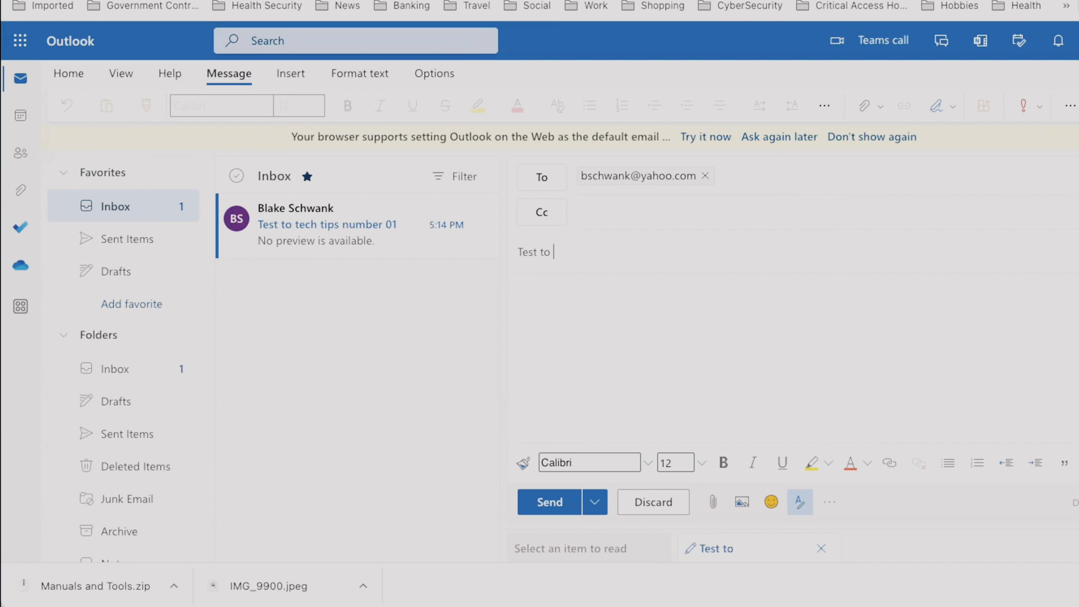
type(" Yahoo number 01")
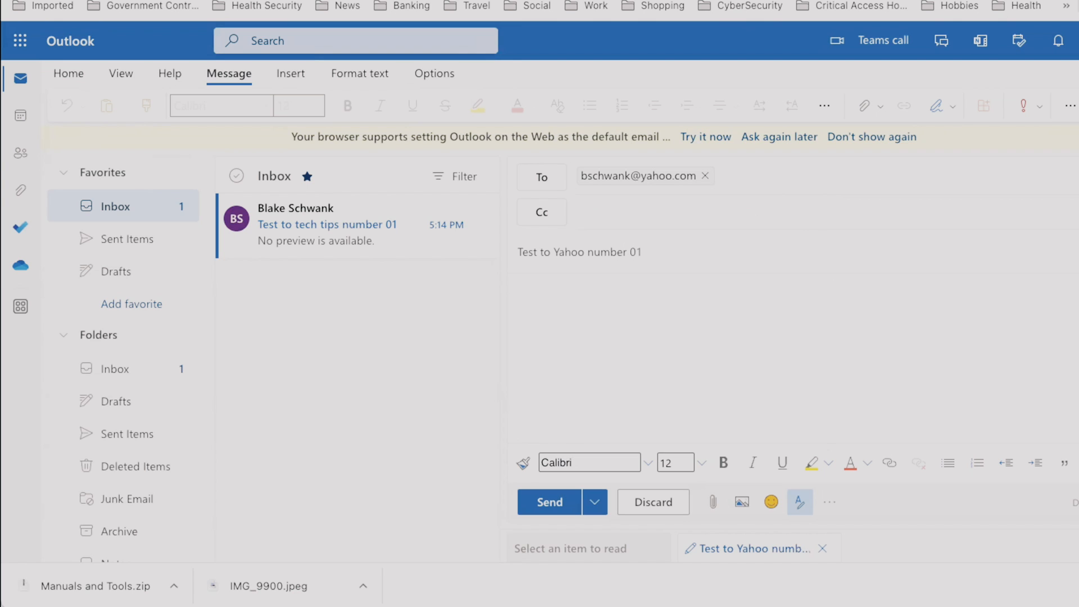
Write "Hello yahoo" in the message body and send the message.
left_click(718, 311)
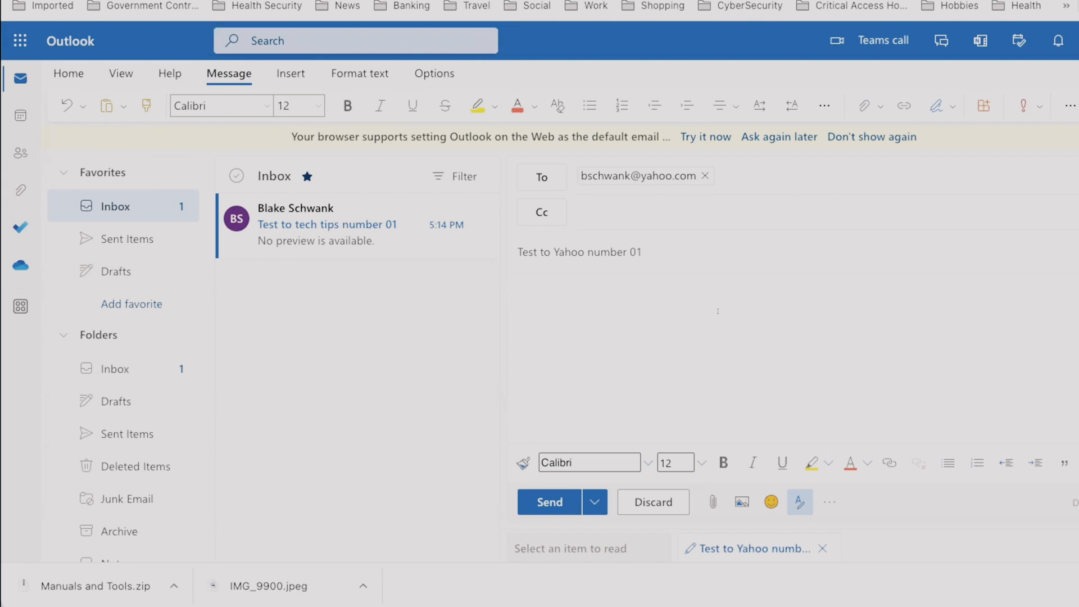
type("Hello yahopo")
key("BackSpace")
key("BackSpace")
type("o")
left_click(551, 498)
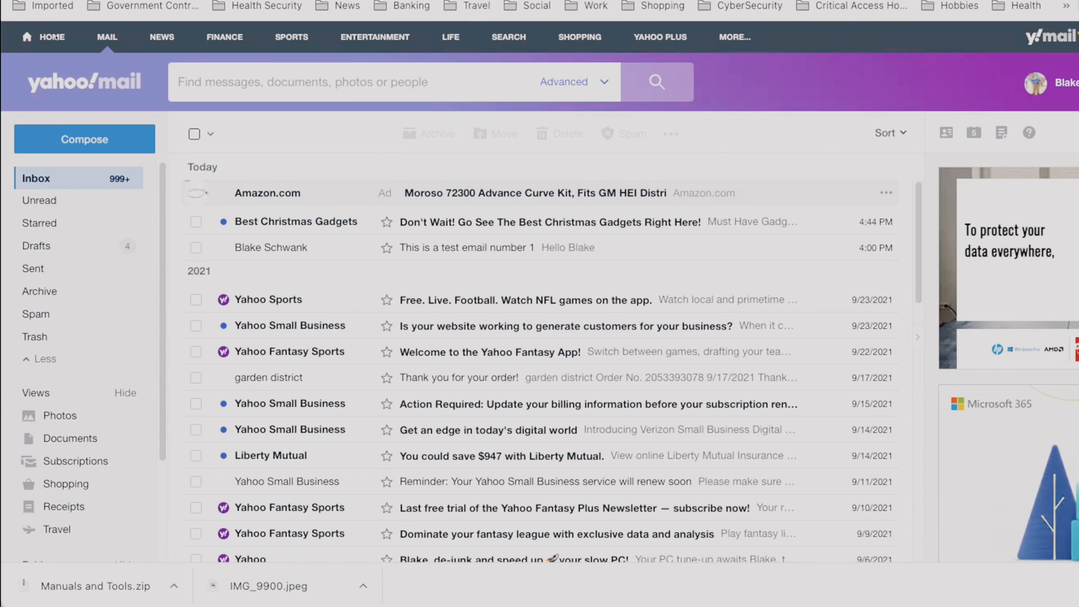
Refresh the Yahoo inbox and open the "Test to Yahoo number 01" message in Outlook's Sent Items.
key("super+r")
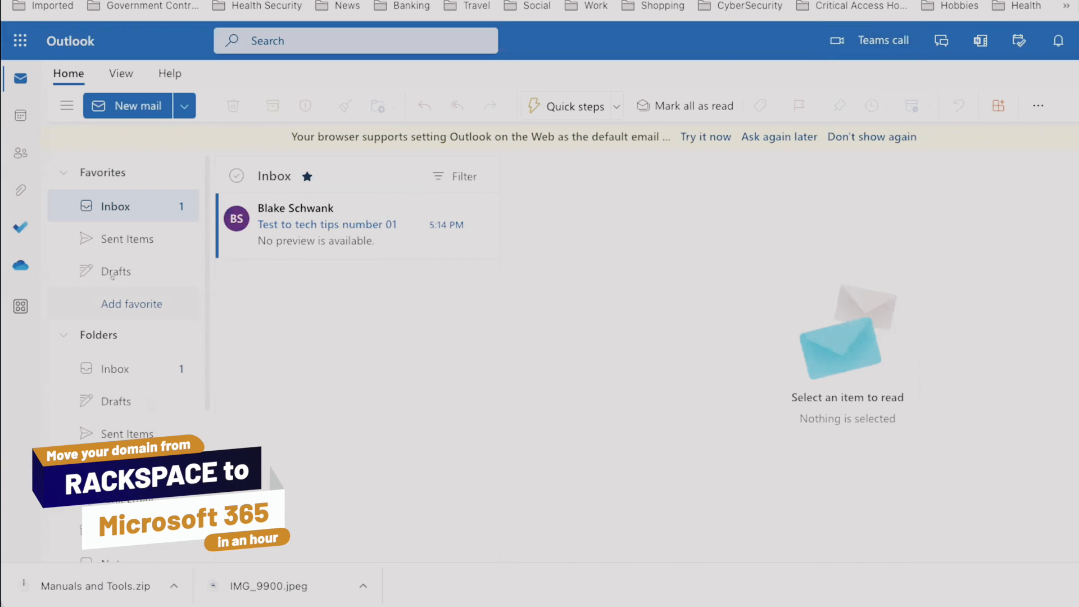
left_click(150, 239)
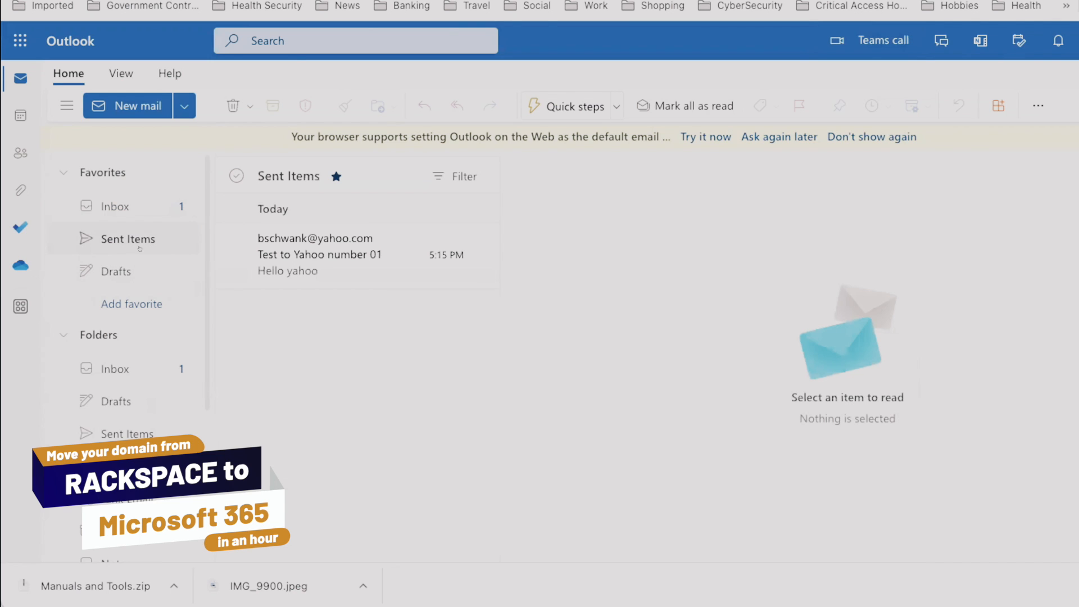
left_click(276, 258)
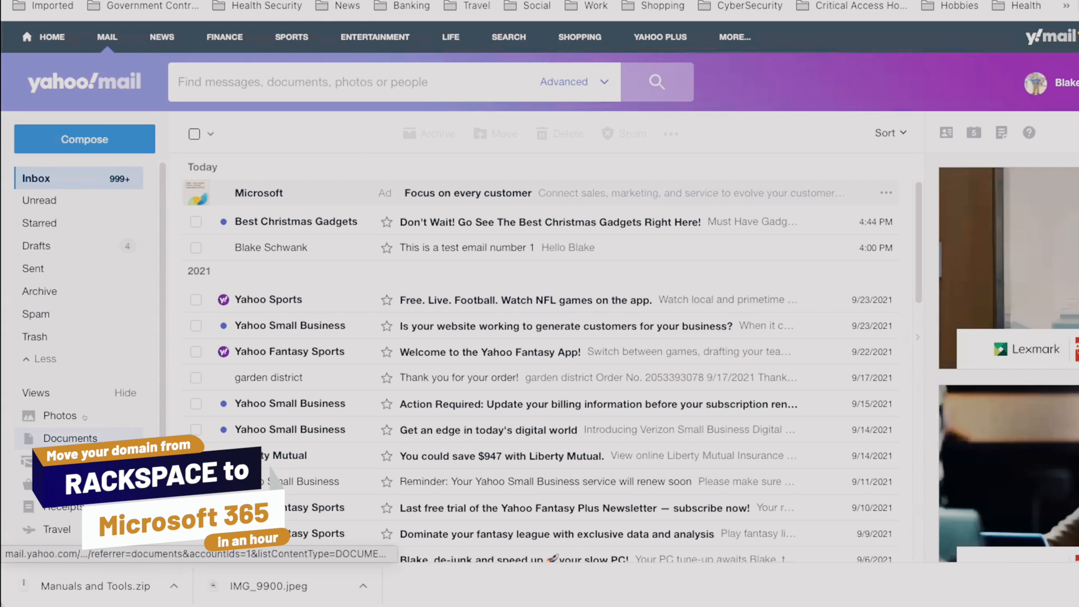
In Yahoo Mail, open "Test to Yahoo number 01" from the Spam folder and send a reply to all reading "Thanks for the email".
left_click(74, 312)
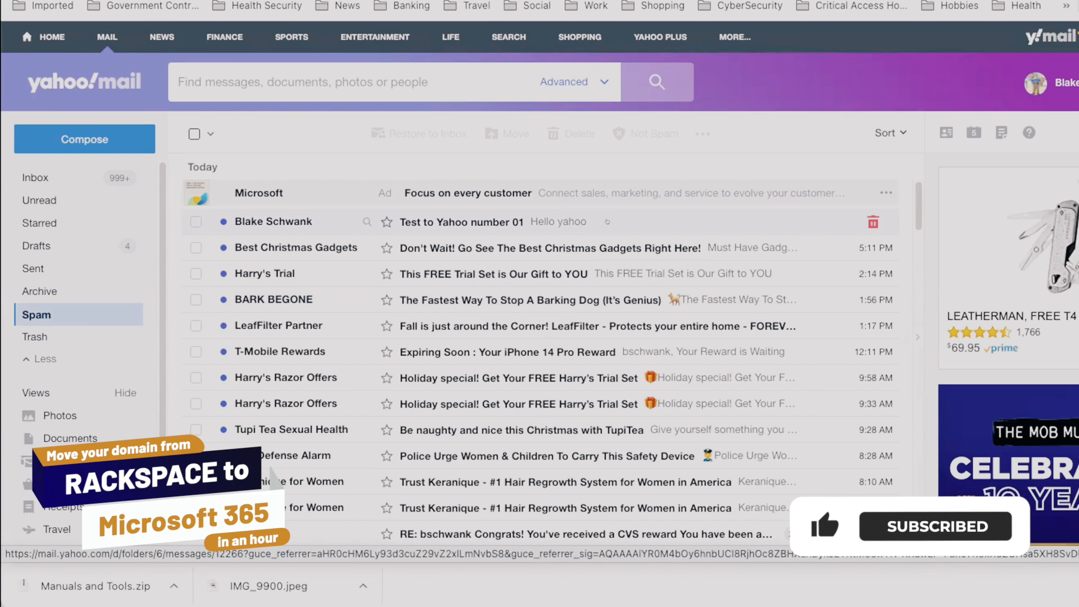
left_click(607, 222)
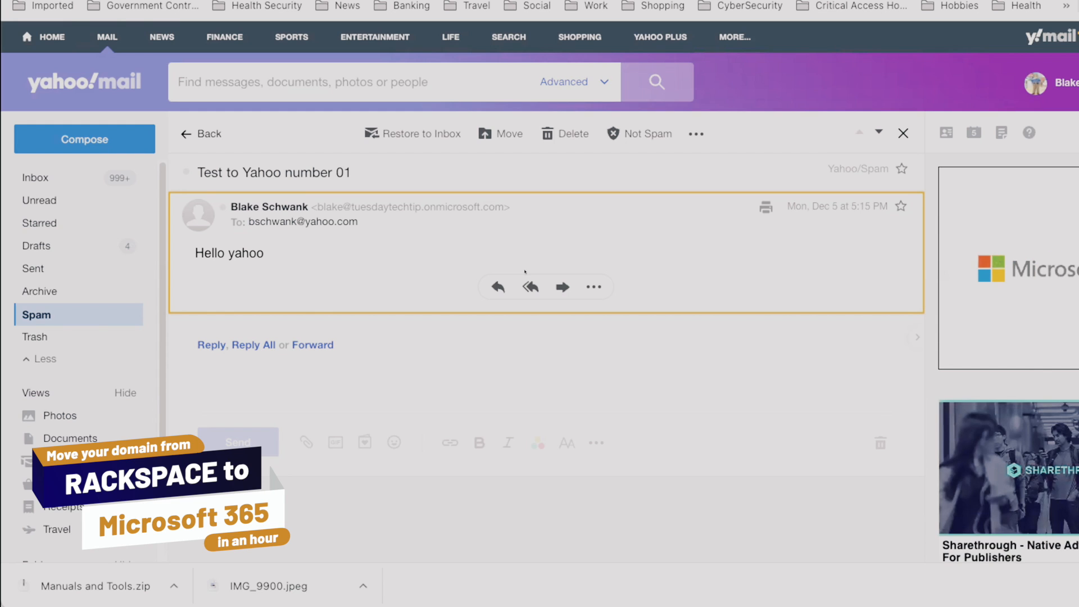
left_click(528, 287)
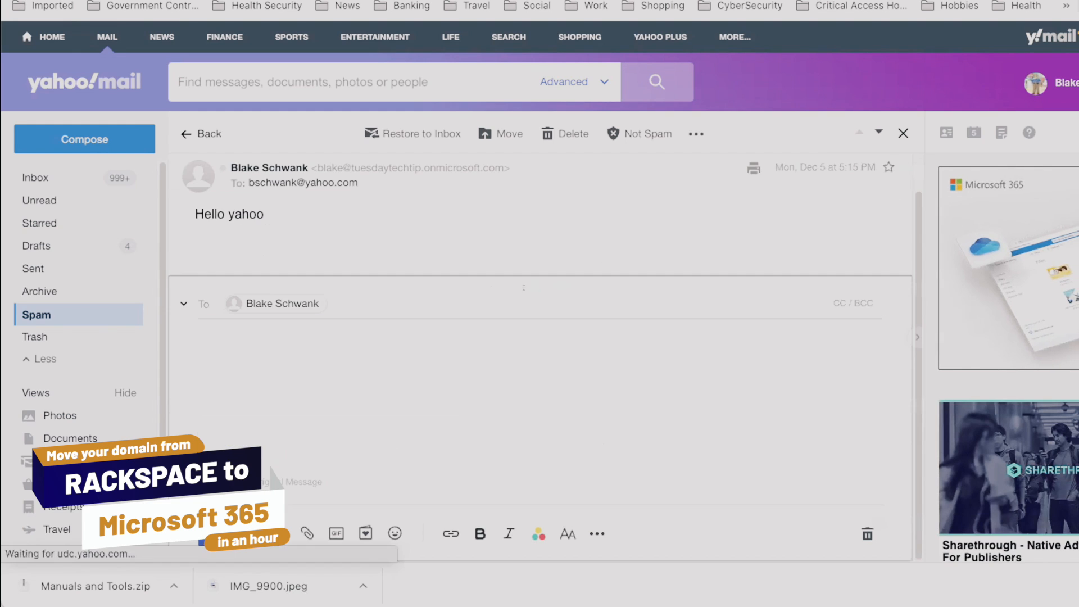
type("Th")
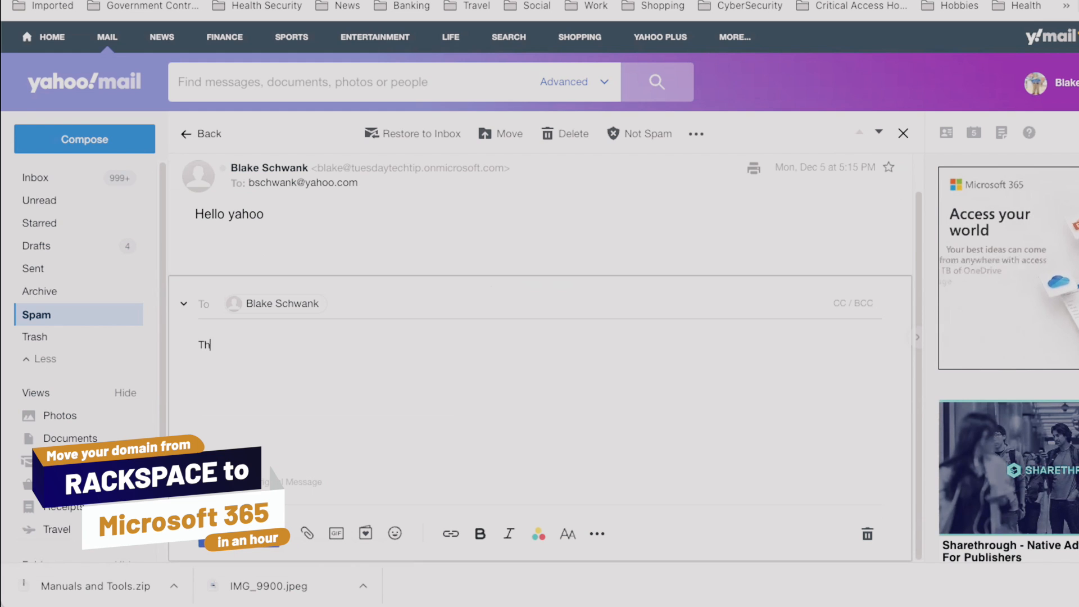
type("anks for the em")
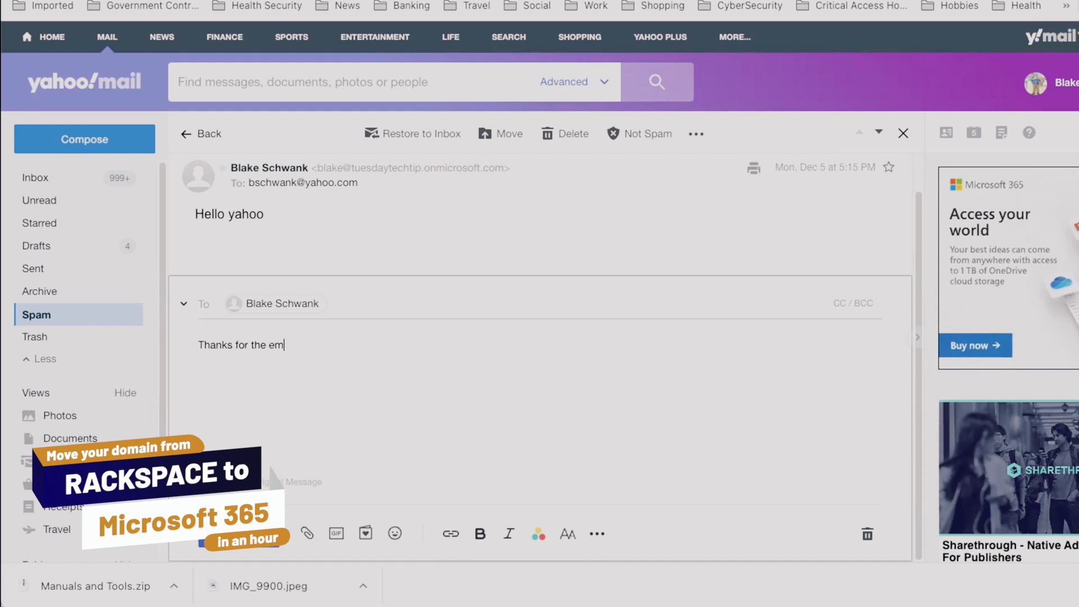
type("ail")
left_click(239, 534)
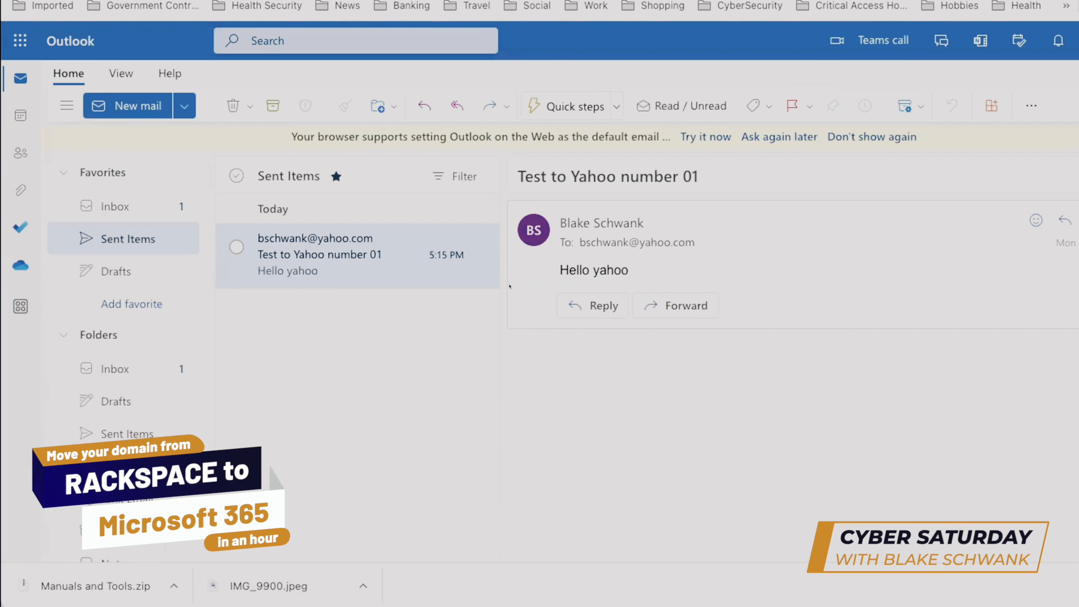
Switch to Outlook and check the Inbox for the Yahoo reply.
left_click(123, 200)
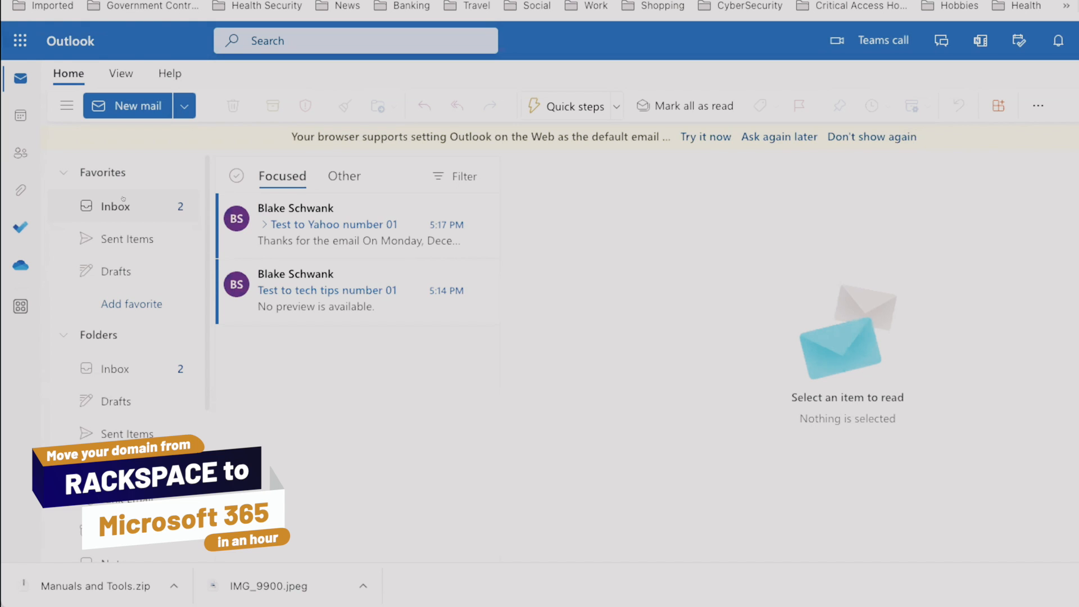
left_click(123, 203)
Open the Microsoft 365 admin center and examine the Users list under Your organization.
left_click(20, 40)
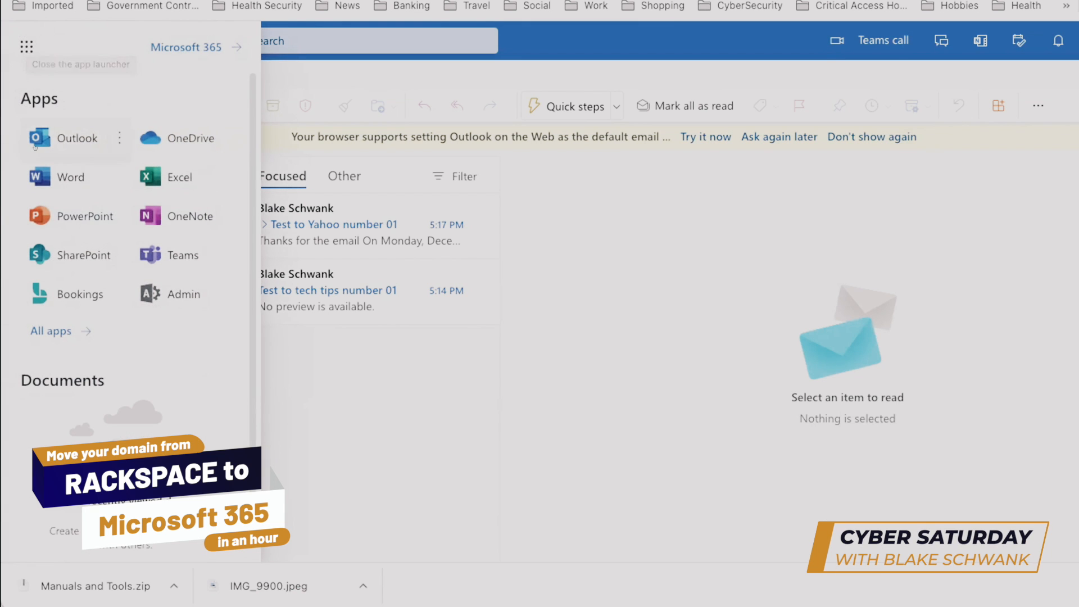
left_click(165, 293)
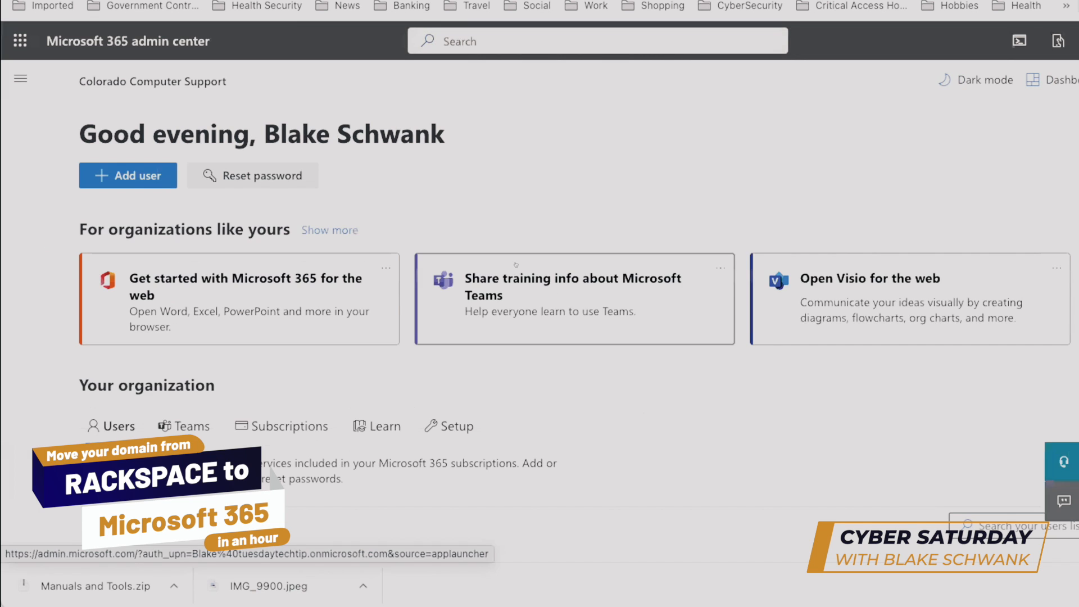
scroll(630, 441, "down", 5)
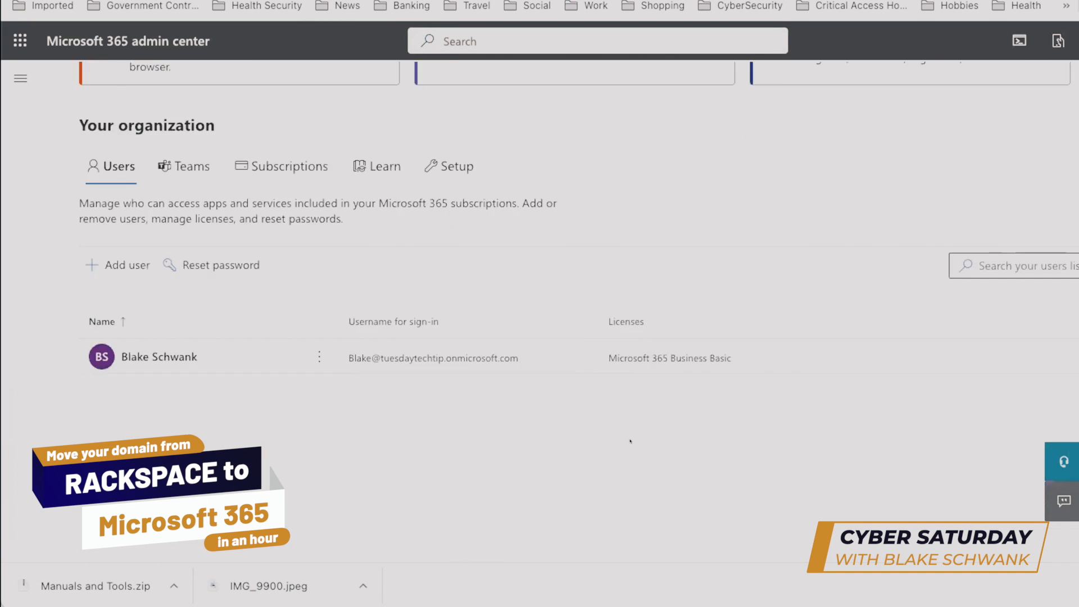
scroll(630, 442, "up", 1)
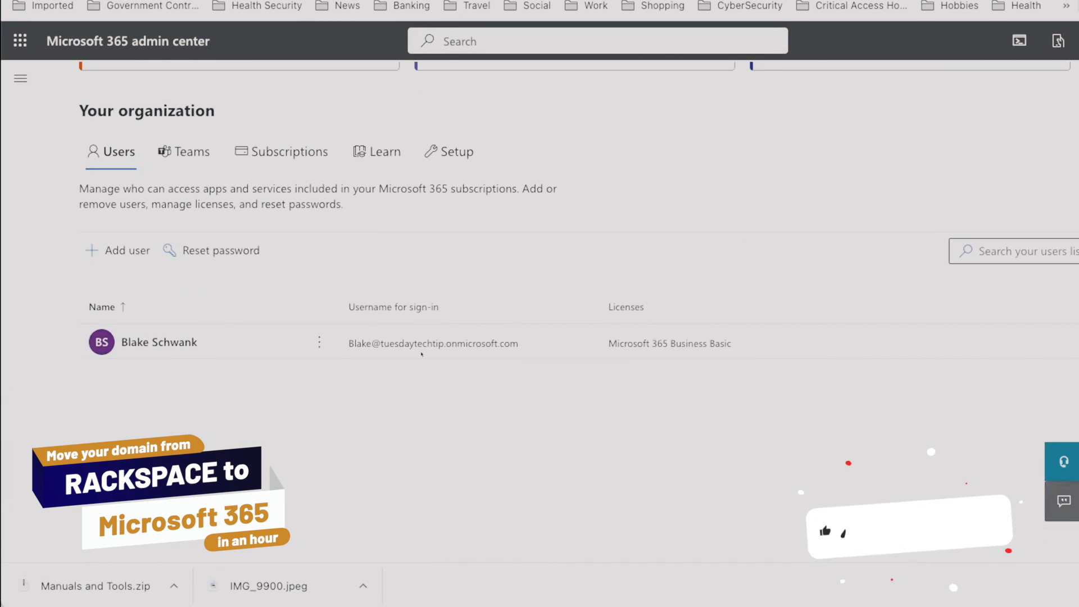
Look at the organization's Subscriptions and return to the Users list to check the sign-in username and license.
left_click(287, 152)
scroll(292, 185, "up", 5)
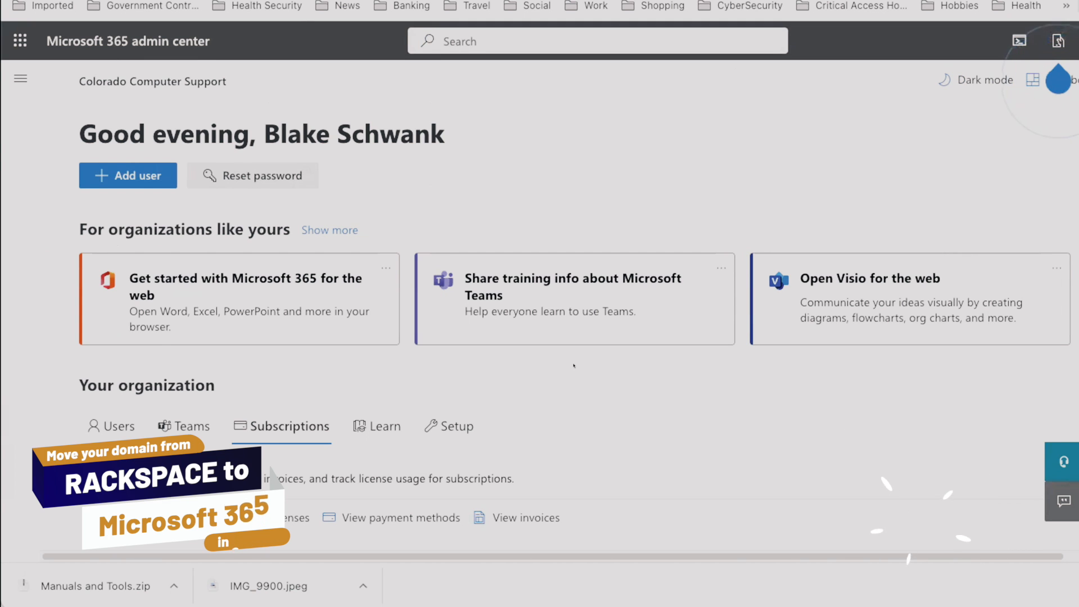
scroll(574, 376, "down", 1)
scroll(574, 375, "down", 3)
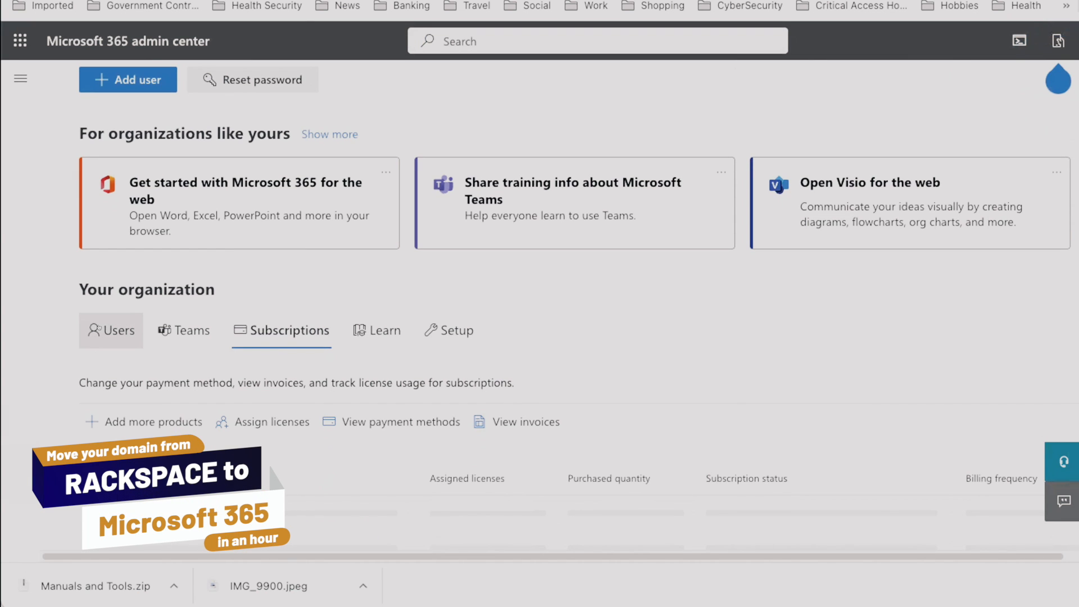
left_click(111, 329)
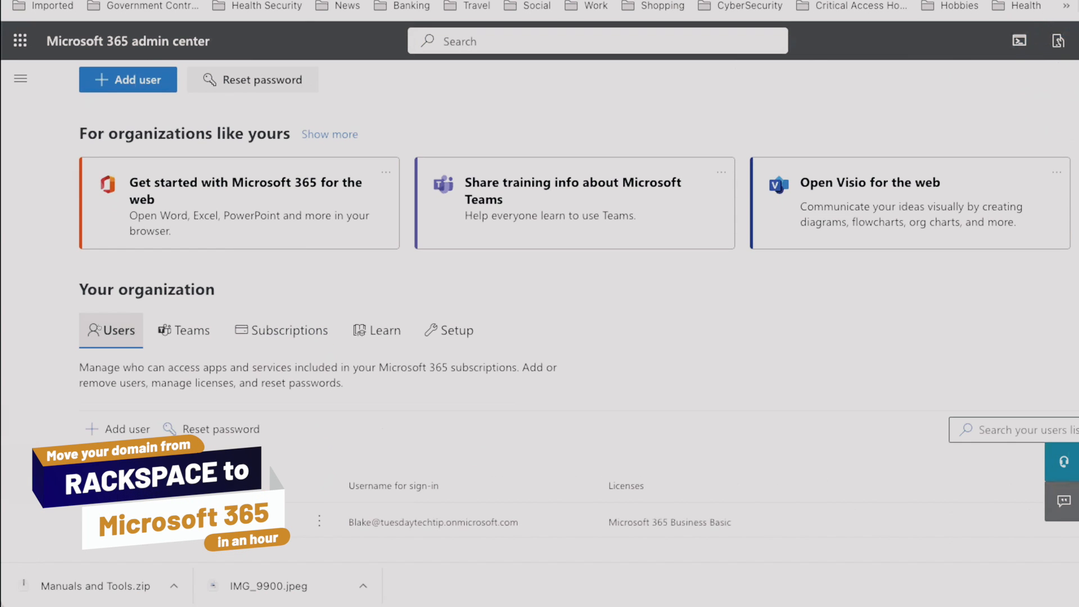
scroll(327, 403, "down", 4)
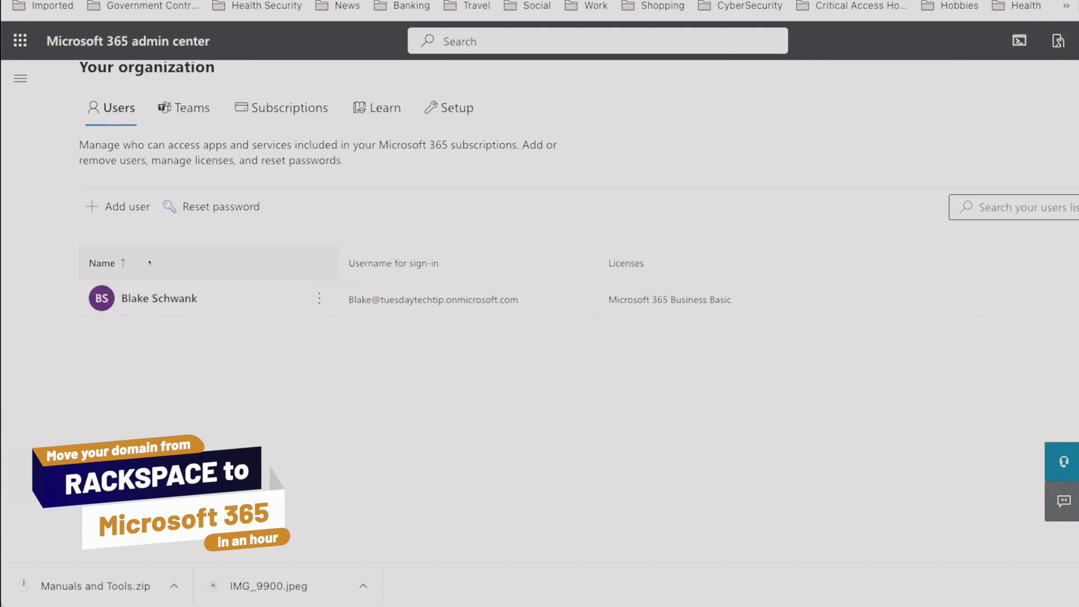